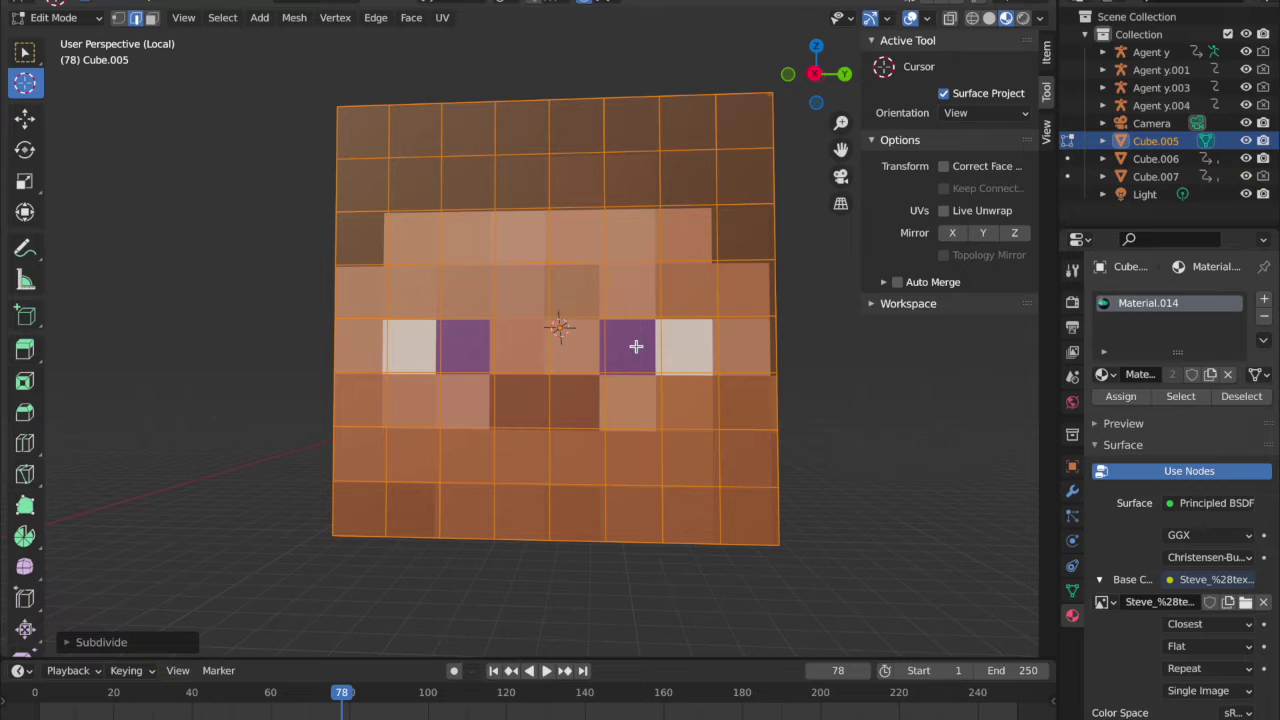
Step: Clear the selection and select the four white and purple eye faces of the head in face select mode
{"action": "left_click", "coordinate": [25, 52]}
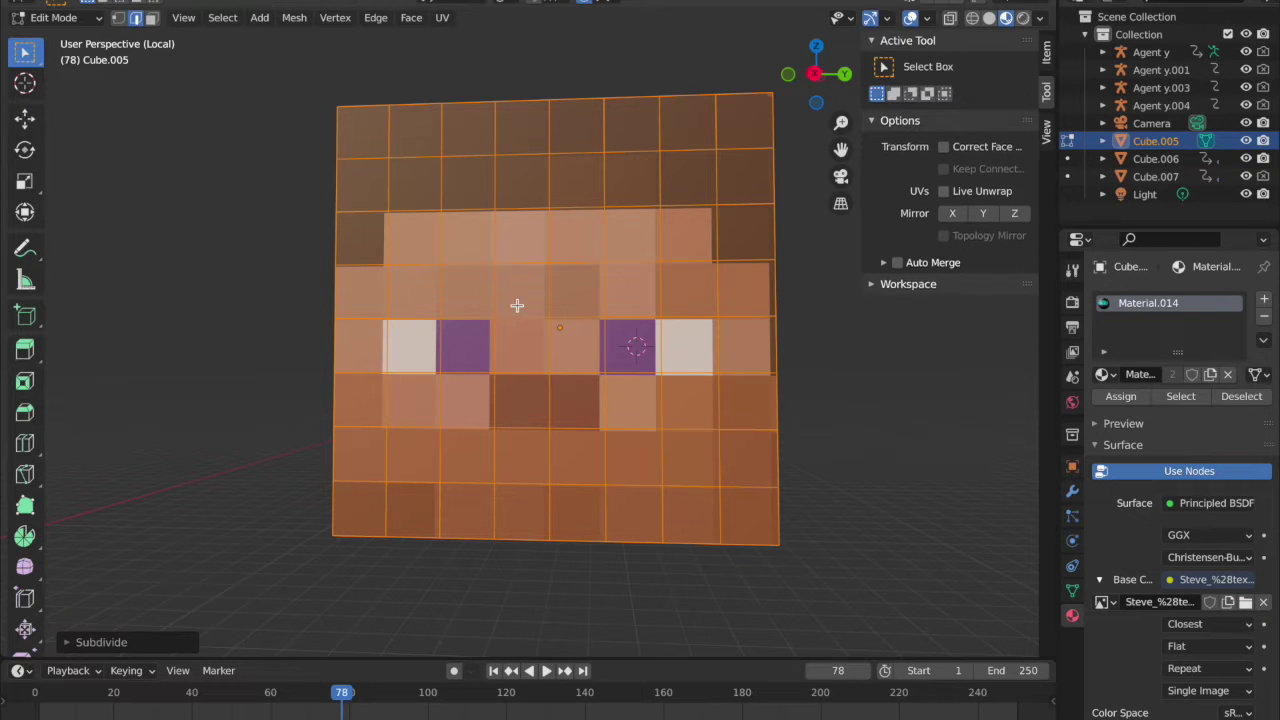
{"action": "key", "text": "alt+a"}
{"action": "left_click", "coordinate": [464, 345]}
{"action": "left_click", "coordinate": [151, 18]}
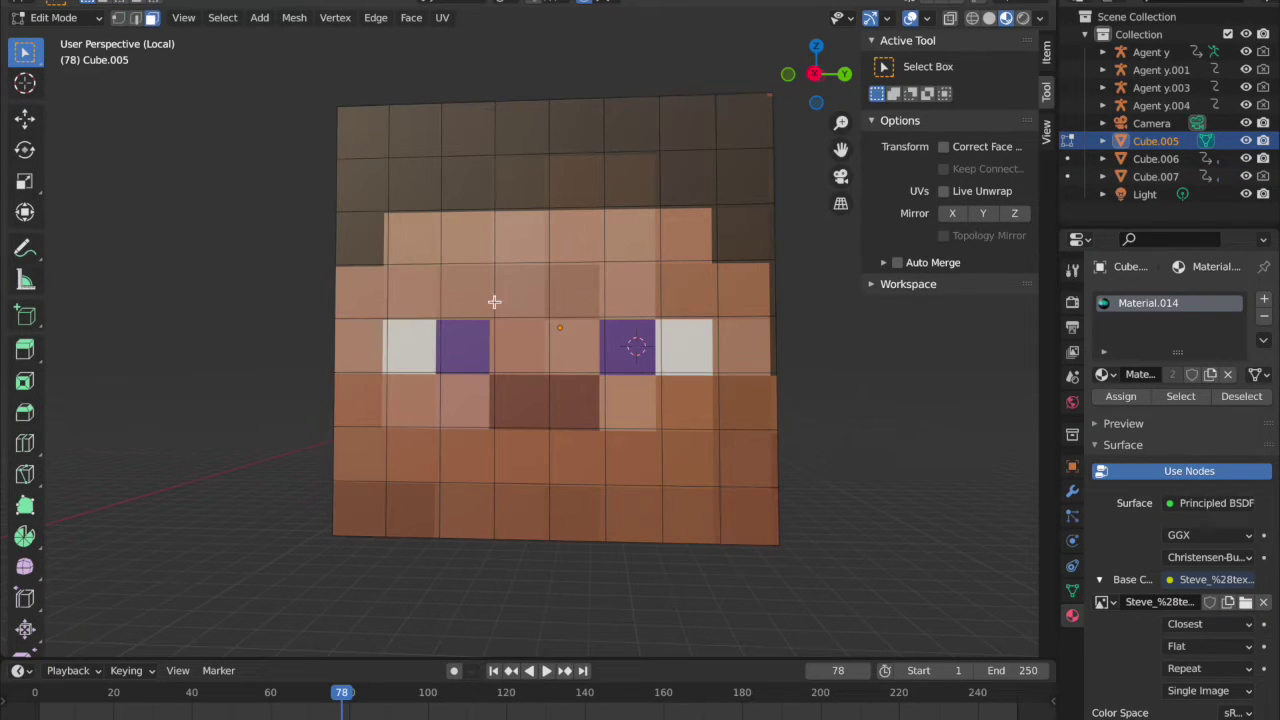
{"action": "left_click", "coordinate": [460, 345]}
{"action": "key", "text": "c"}
{"action": "key", "text": "Escape"}
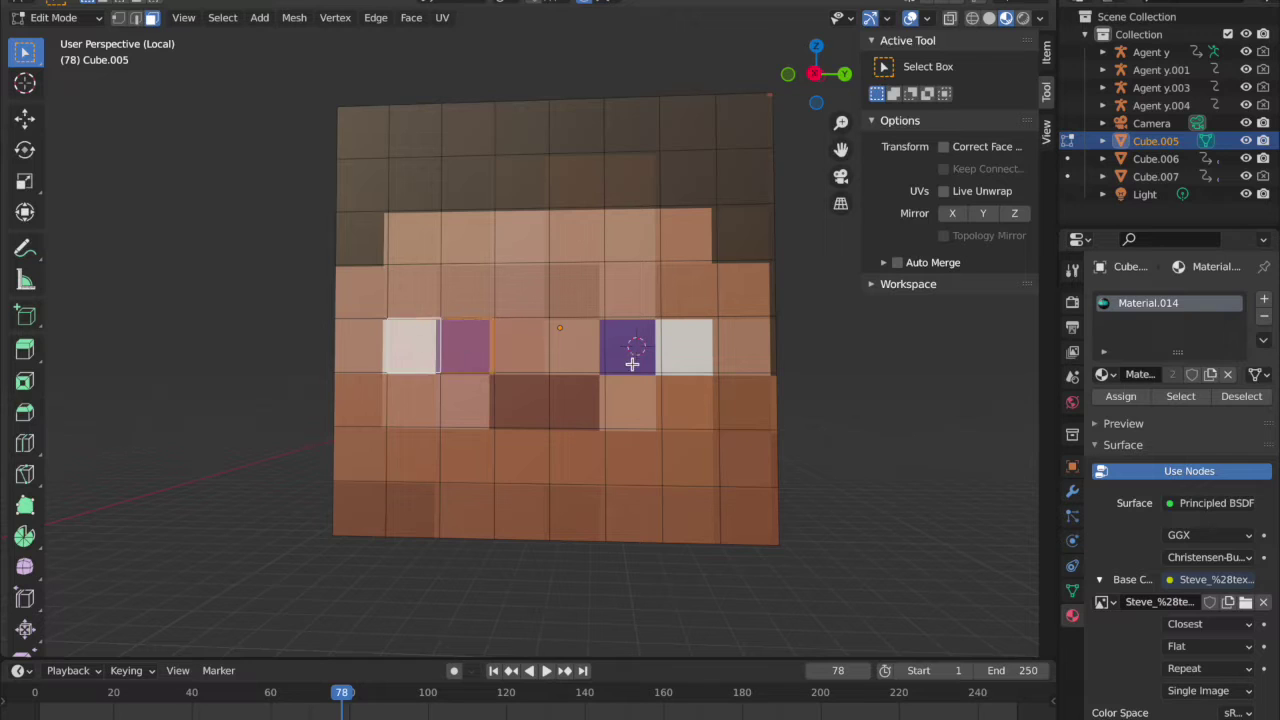
{"action": "left_click", "coordinate": [634, 360]}
{"action": "left_click", "coordinate": [676, 358]}
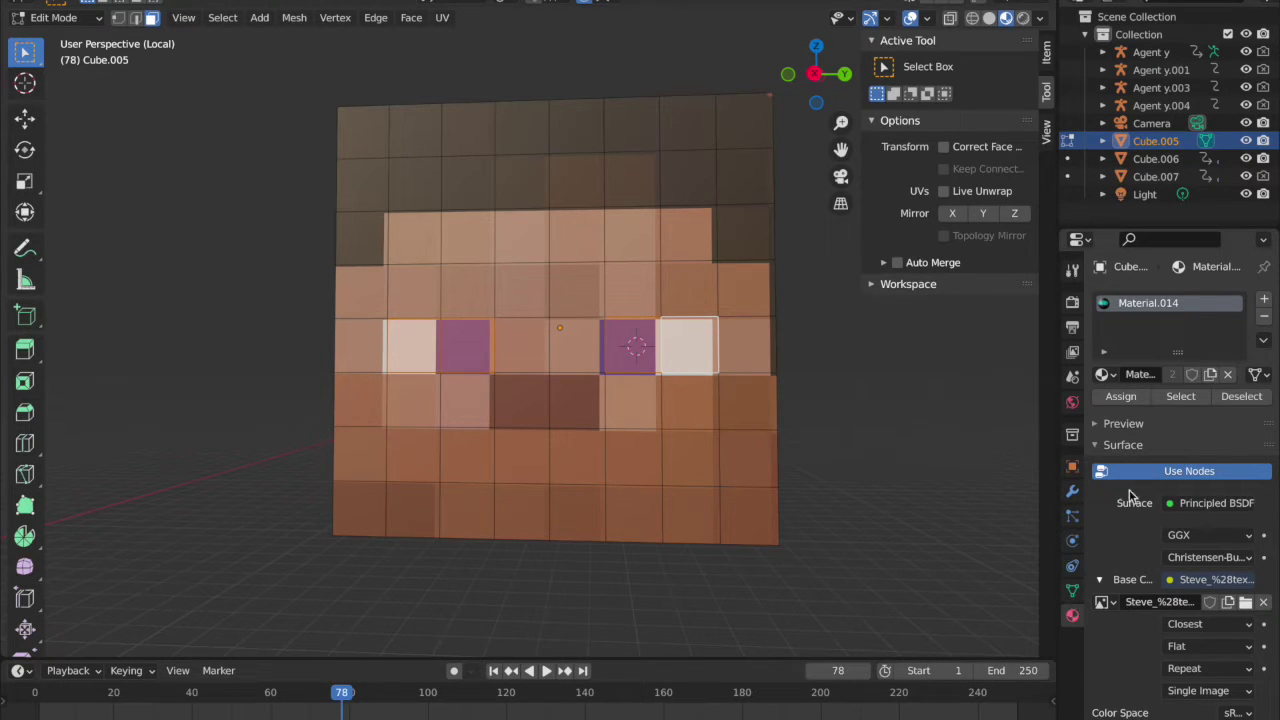
Step: Create a new material in an added slot and assign it to the selected eye faces
{"action": "left_click", "coordinate": [1264, 298]}
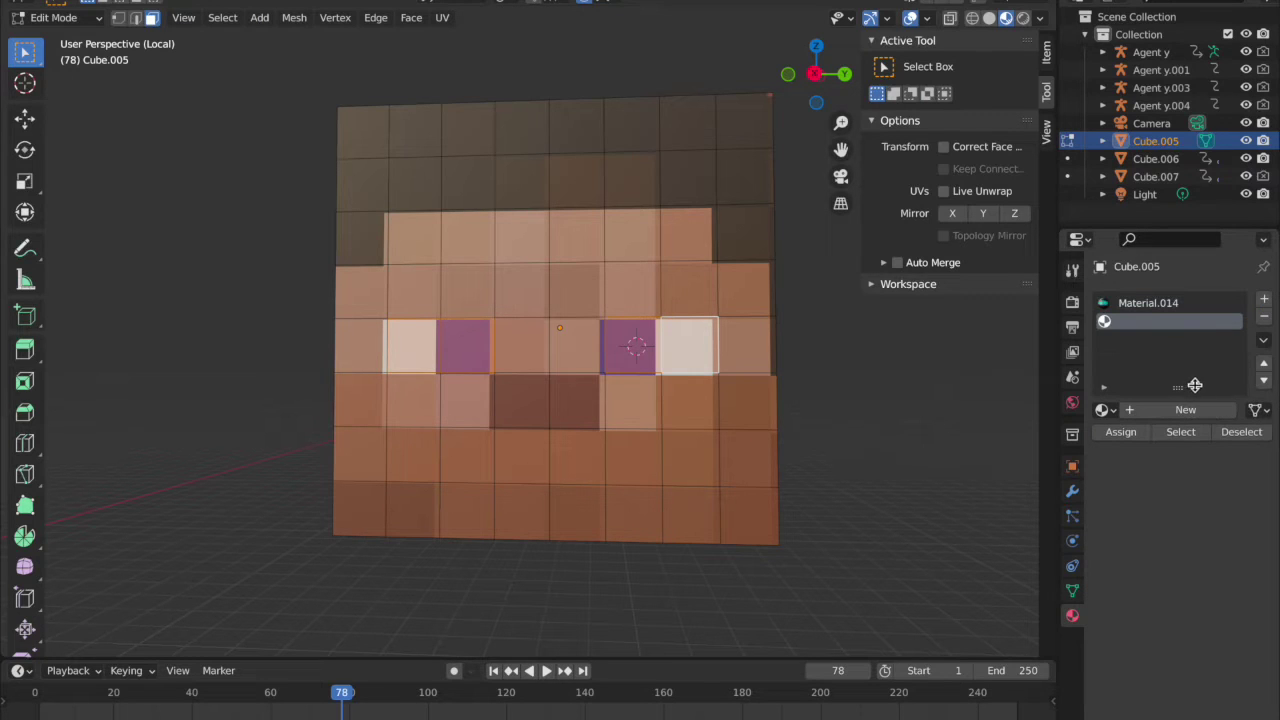
{"action": "left_click", "coordinate": [1185, 409]}
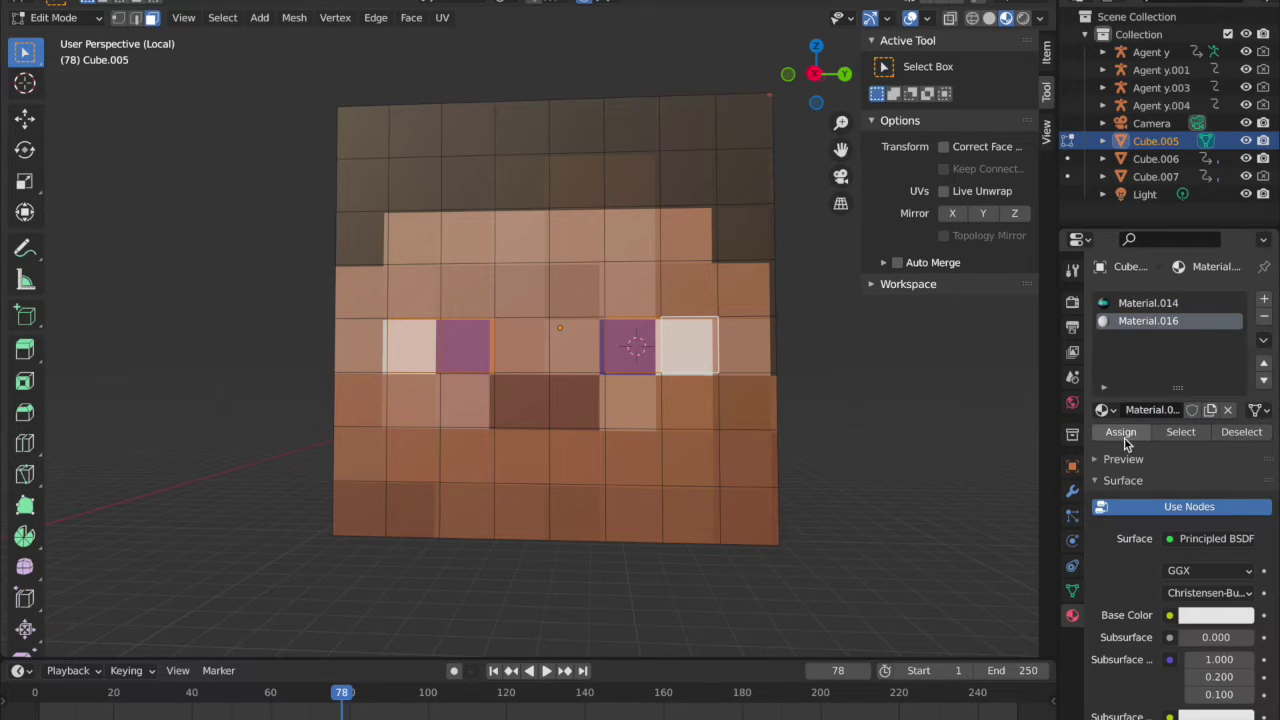
{"action": "left_click", "coordinate": [1124, 440]}
{"action": "left_click", "coordinate": [1215, 612]}
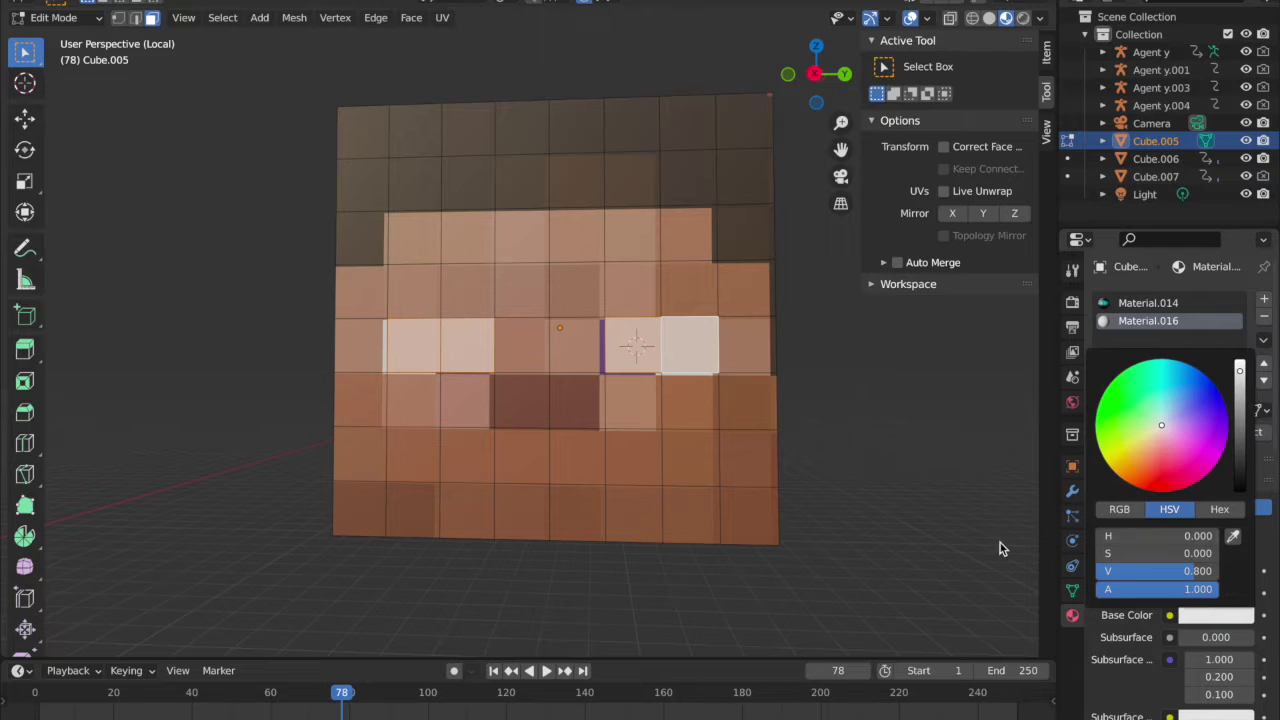
{"action": "scroll", "coordinate": [808, 486], "scroll_direction": "up", "scroll_amount": 3}
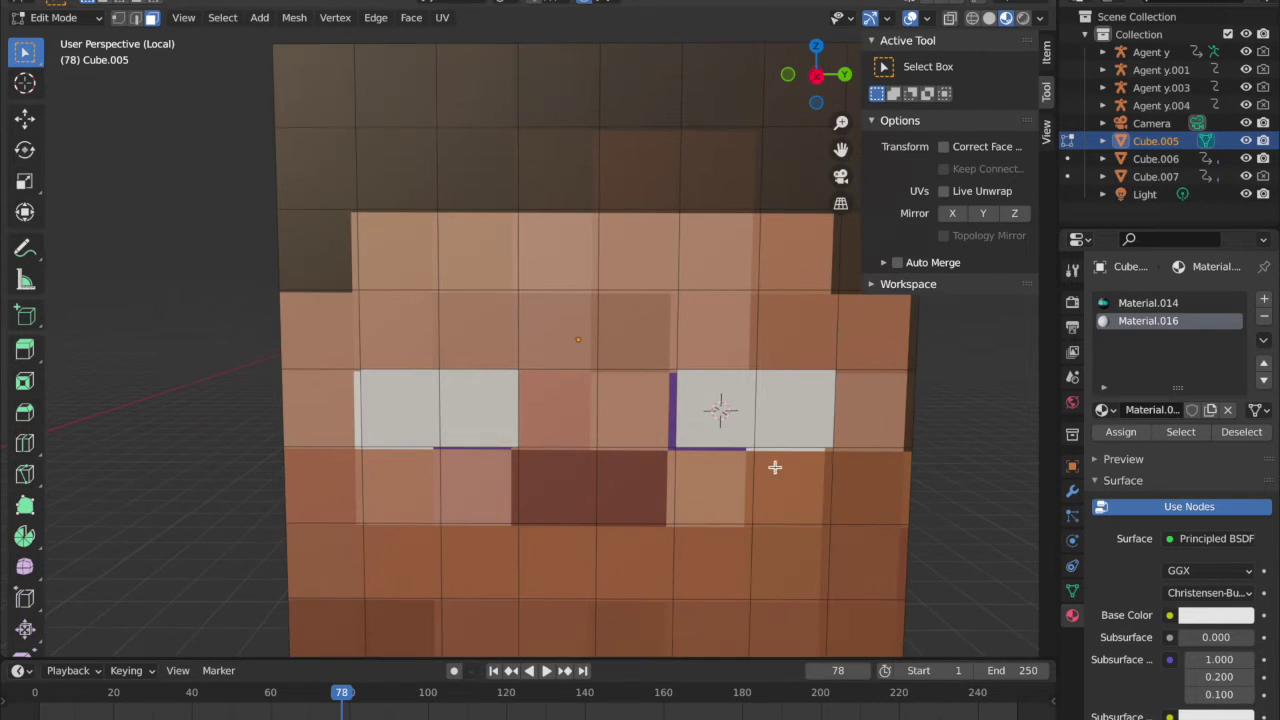
{"action": "scroll", "coordinate": [763, 464], "scroll_direction": "down", "scroll_amount": 4}
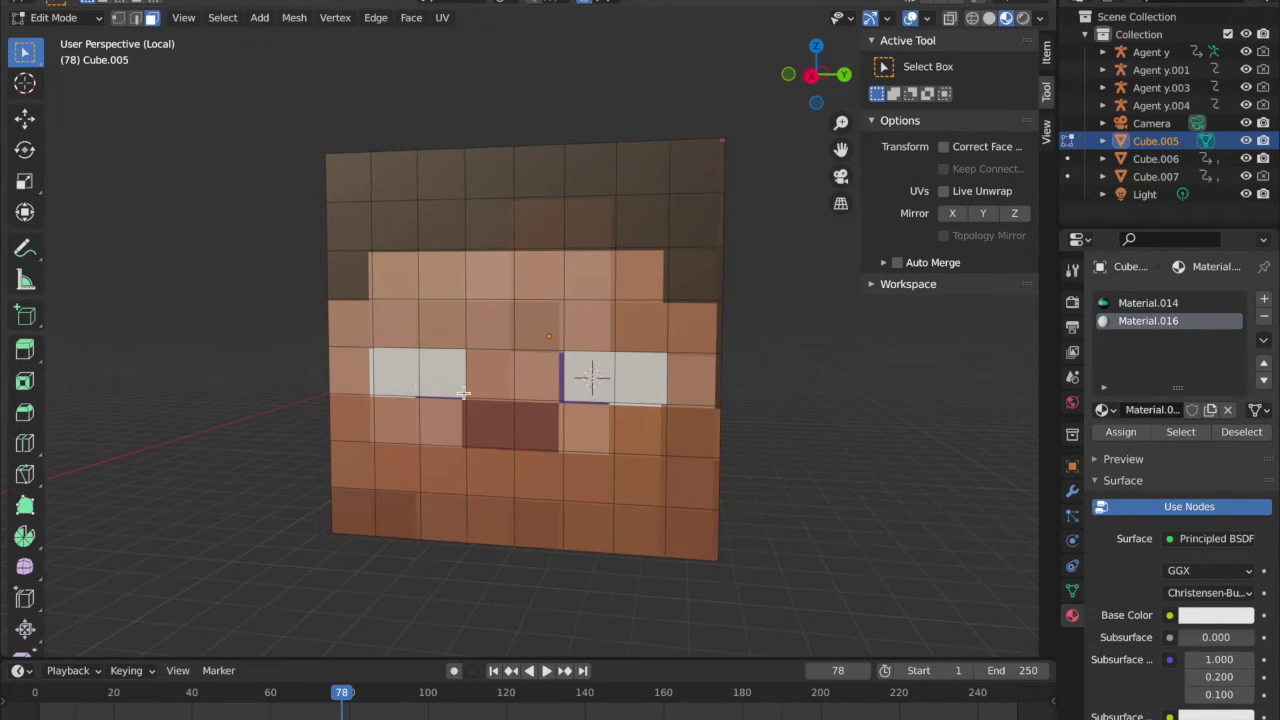
Step: Add a cube at the 3D cursor and scale it down to about one eye square
{"action": "key", "text": "shift+a"}
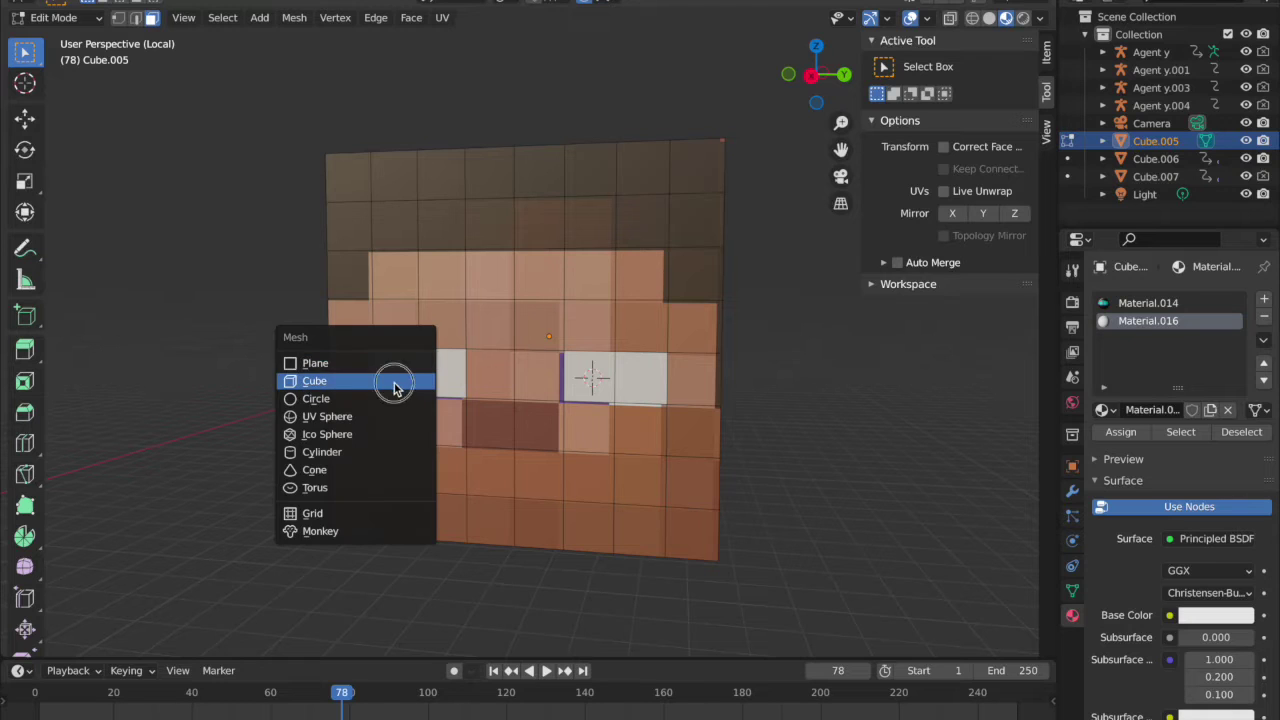
{"action": "left_click", "coordinate": [395, 380]}
{"action": "scroll", "coordinate": [393, 383], "scroll_direction": "down", "scroll_amount": 4}
{"action": "key", "text": "s"}
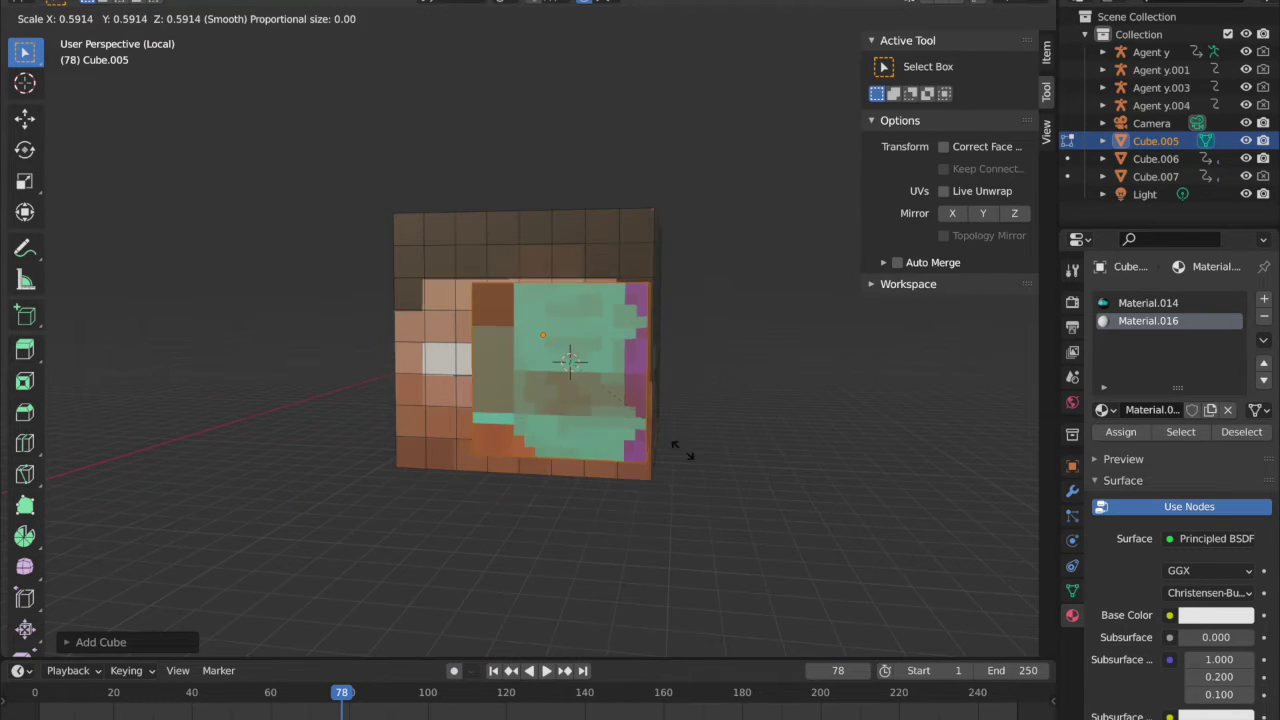
{"action": "left_click", "coordinate": [595, 383]}
{"action": "scroll", "coordinate": [594, 382], "scroll_direction": "up", "scroll_amount": 5}
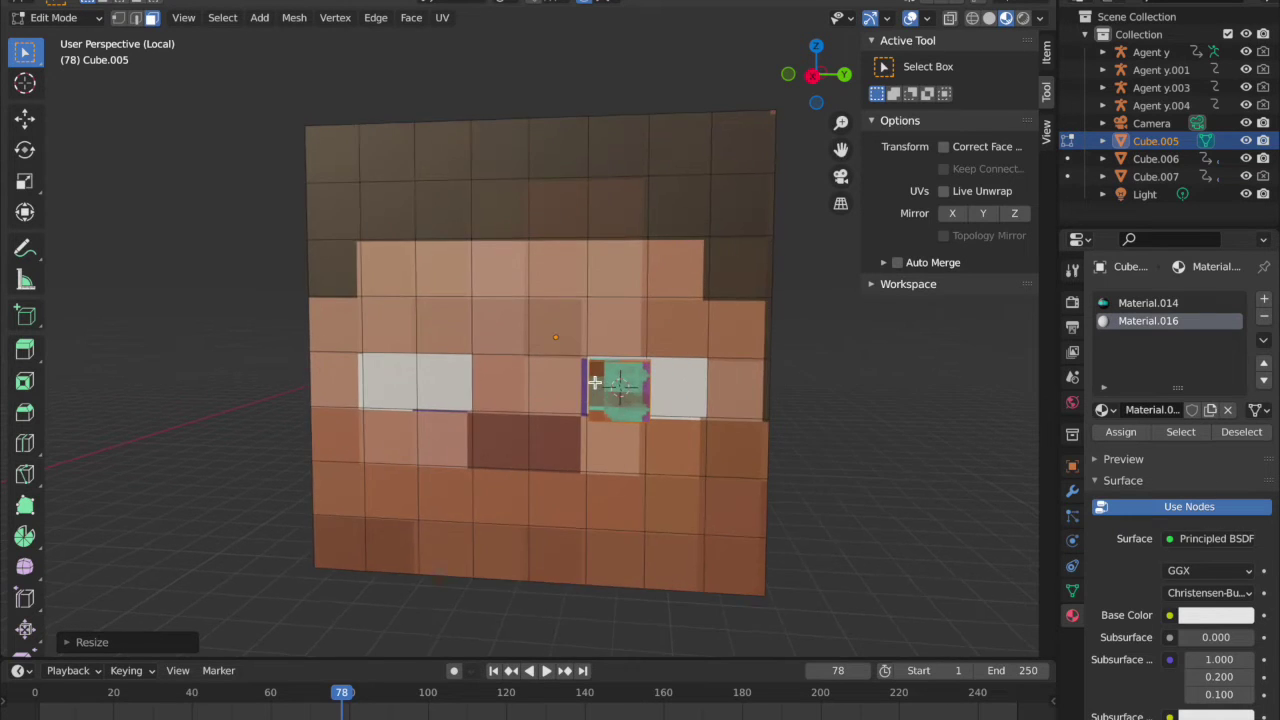
Step: Scale the small cube down slightly so it fits inside the inner eye square
{"action": "scroll", "coordinate": [594, 382], "scroll_direction": "down", "scroll_amount": 3}
{"action": "key", "text": "s"}
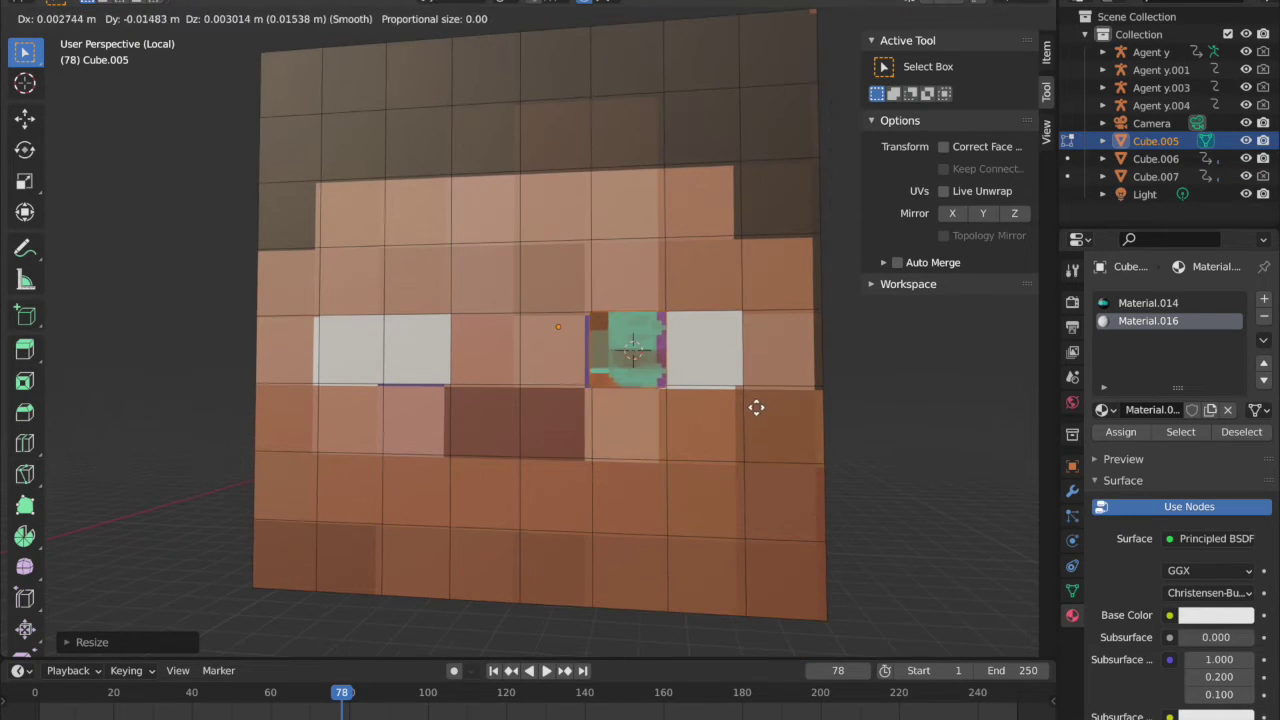
{"action": "left_click", "coordinate": [740, 410]}
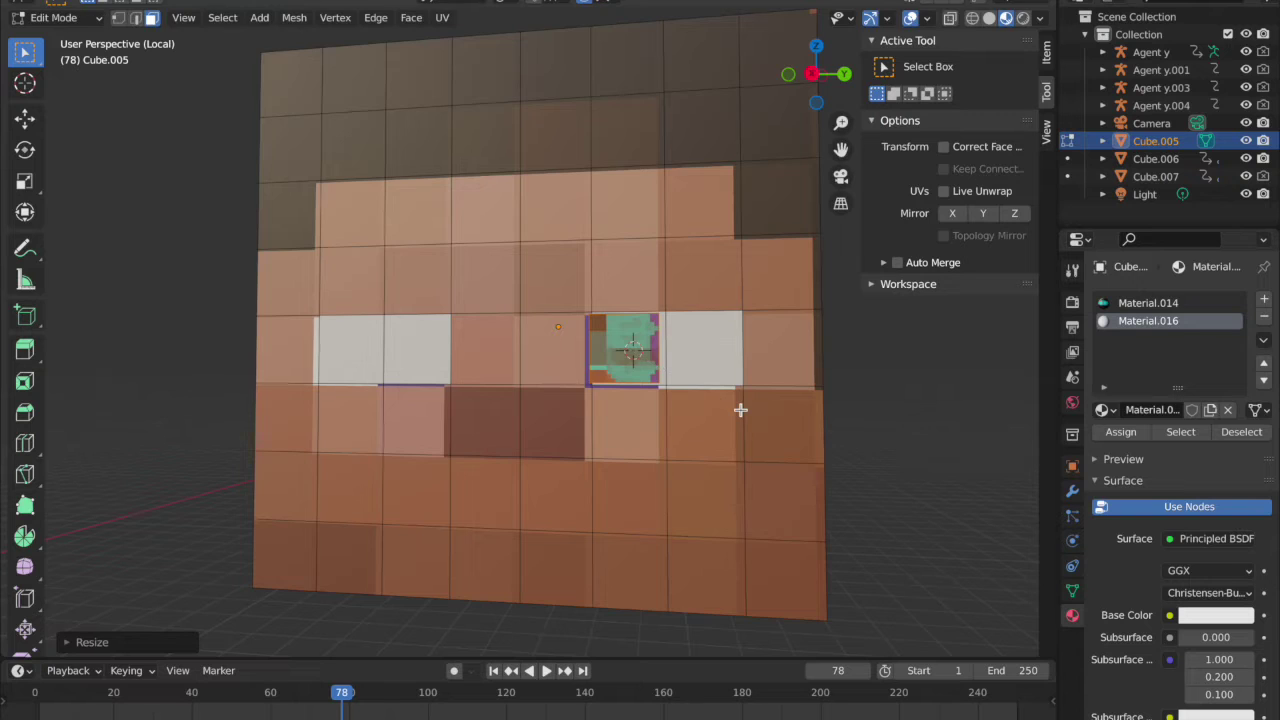
Step: Add another material slot and rename the eye faces' material as eye white
{"action": "scroll", "coordinate": [740, 410], "scroll_direction": "up", "scroll_amount": 2, "text": "ctrl"}
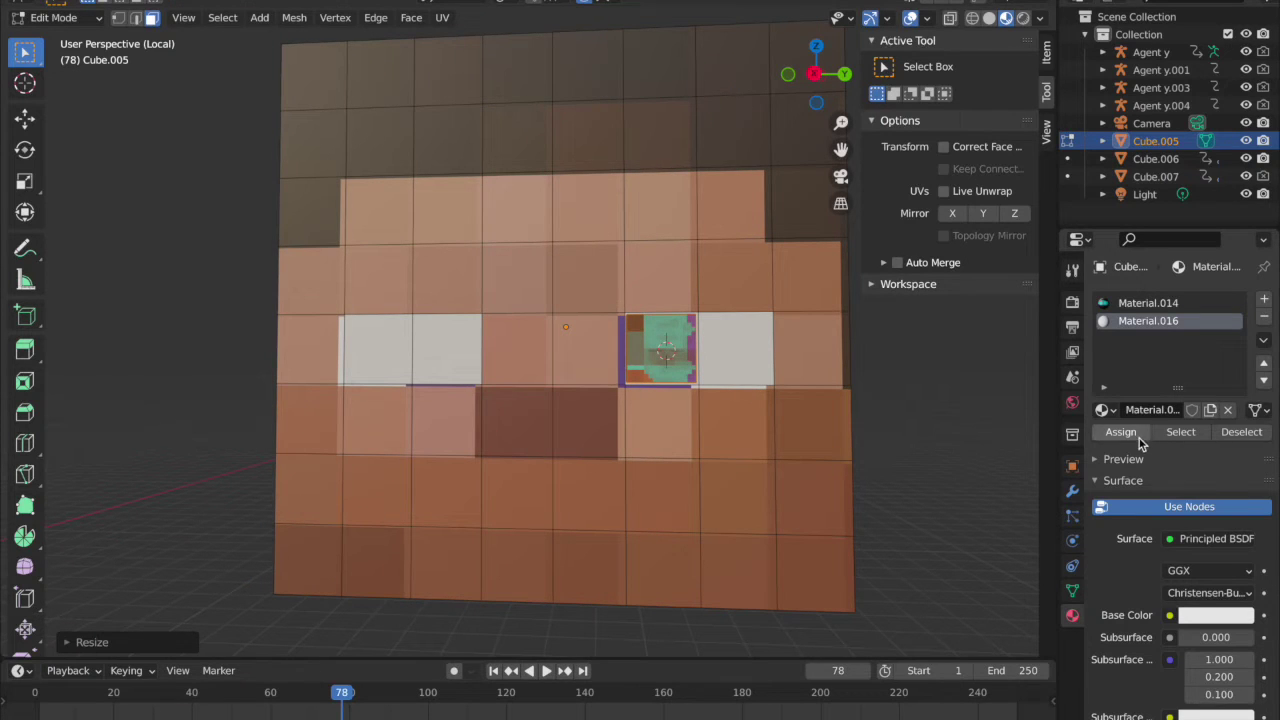
{"action": "left_click", "coordinate": [1264, 298]}
{"action": "double_click", "coordinate": [1147, 320]}
{"action": "key", "text": "BackSpace"}
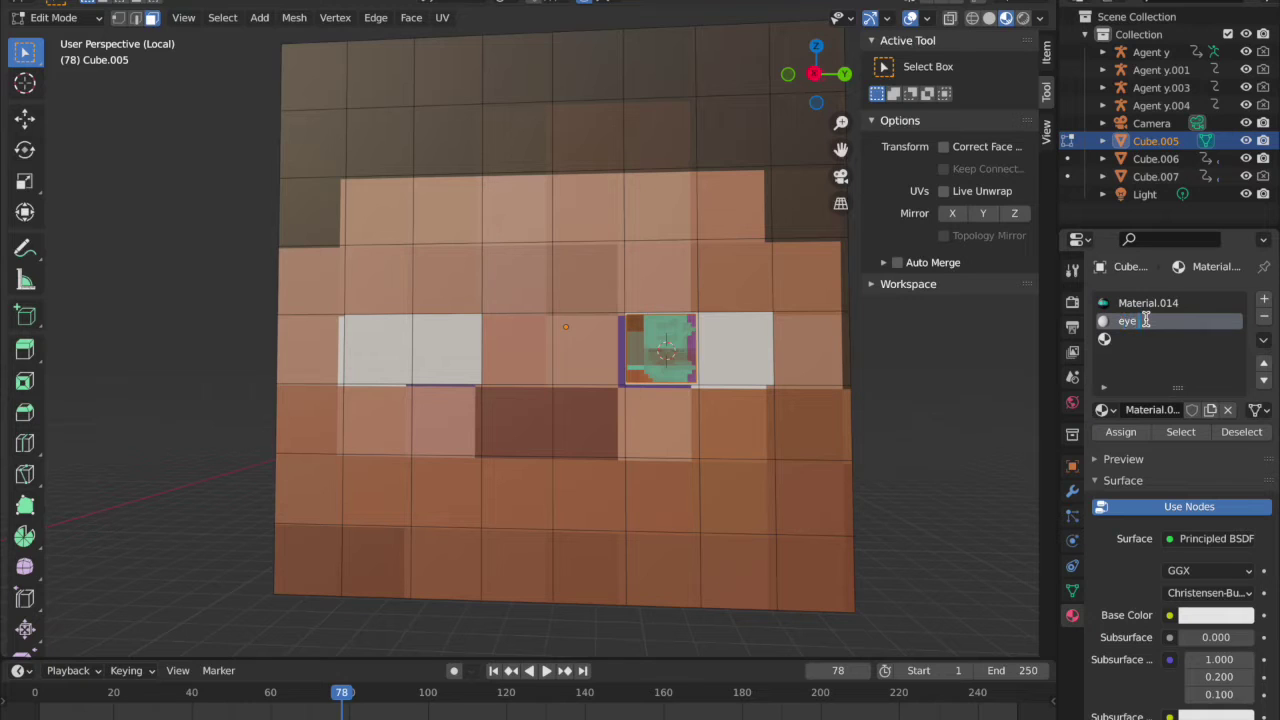
{"action": "type", "text": "eye white"}
{"action": "key", "text": "Return"}
Step: Create a material named iris in the empty slot and assign it to the small cube
{"action": "left_click", "coordinate": [1152, 340]}
{"action": "left_click", "coordinate": [1185, 409]}
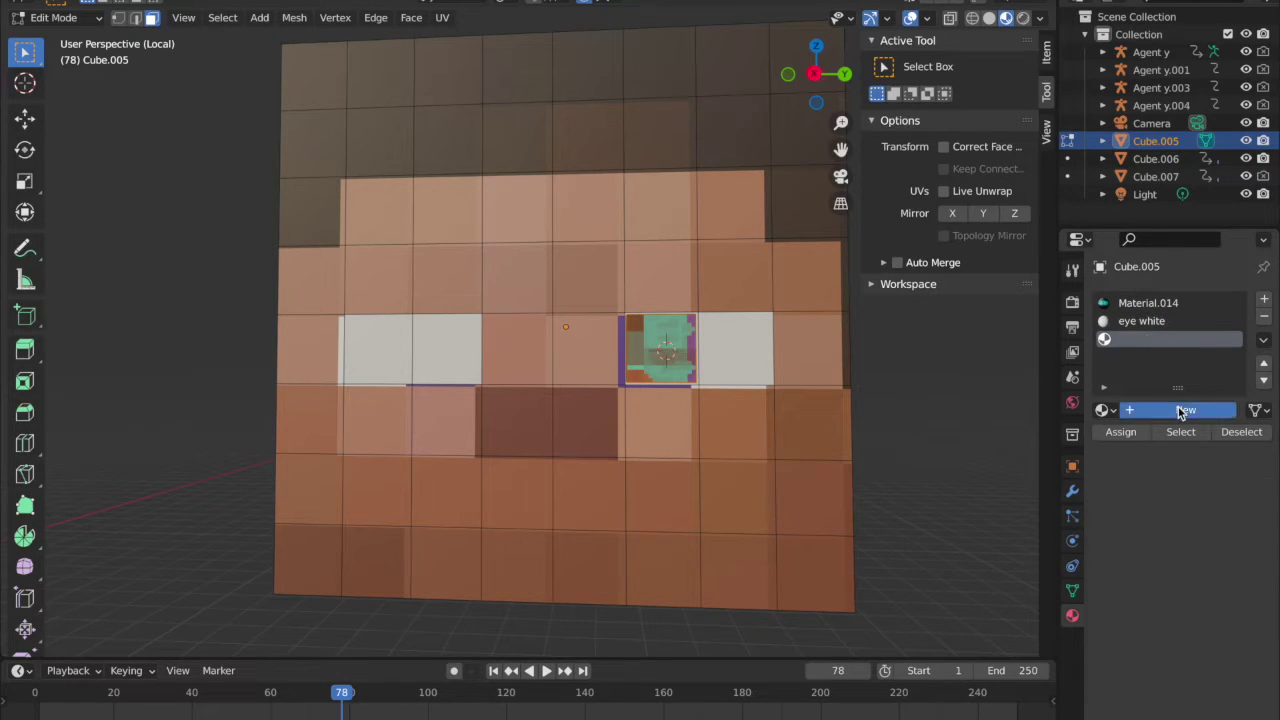
{"action": "type", "text": "e"}
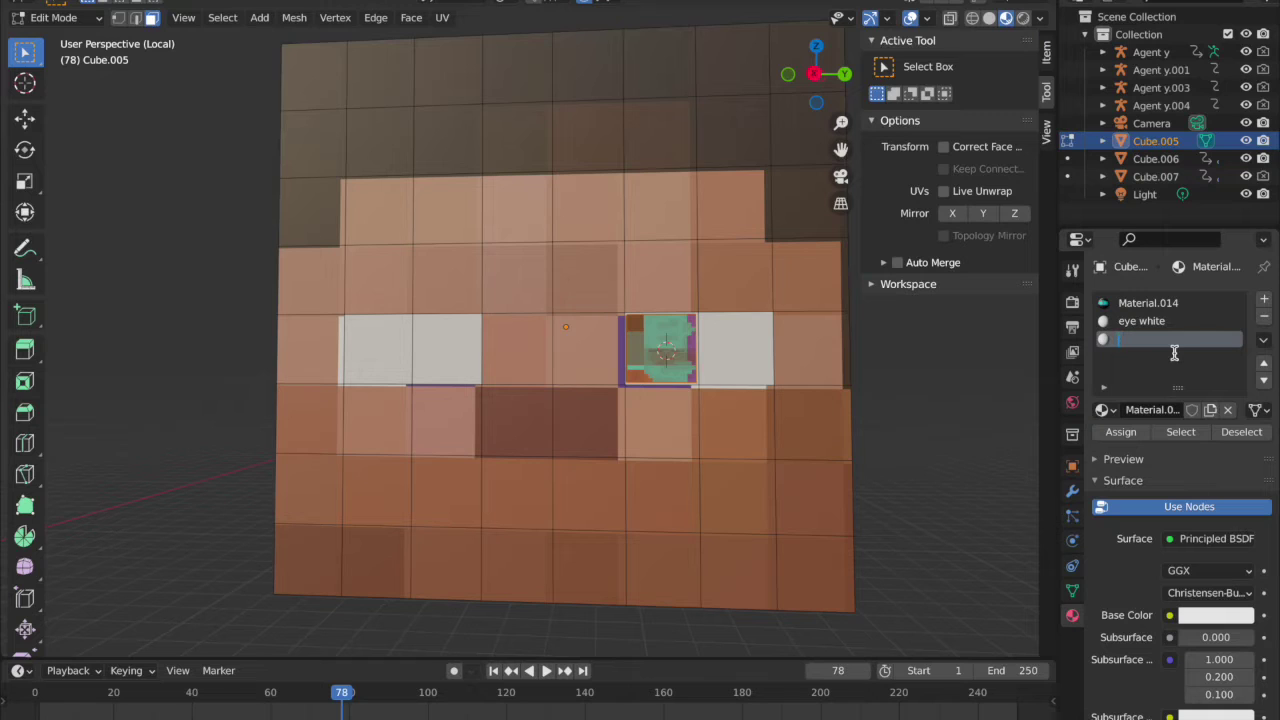
{"action": "type", "text": "ris"}
{"action": "key", "text": "Return"}
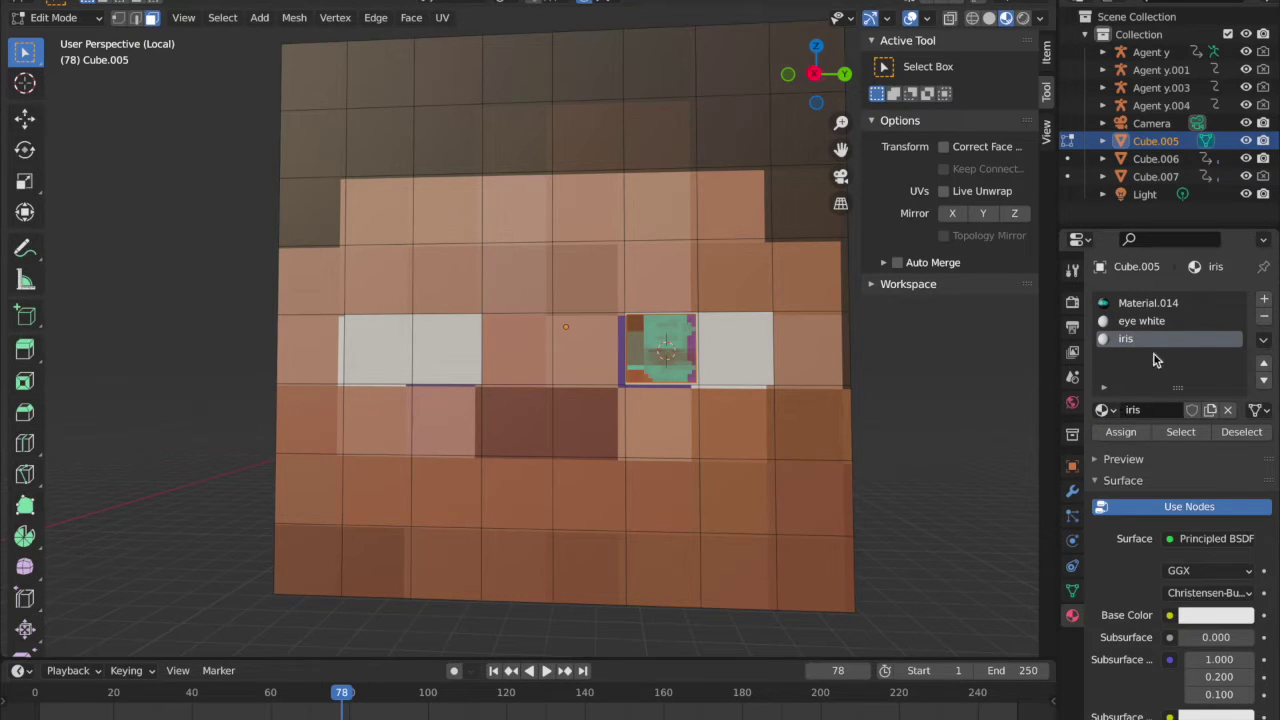
{"action": "left_click", "coordinate": [1113, 431]}
Step: Flatten the small iris cube along the global X axis
{"action": "middle_click_drag", "start_coordinate": [766, 432], "coordinate": [764, 432]}
{"action": "key", "text": "s"}
{"action": "key", "text": "x"}
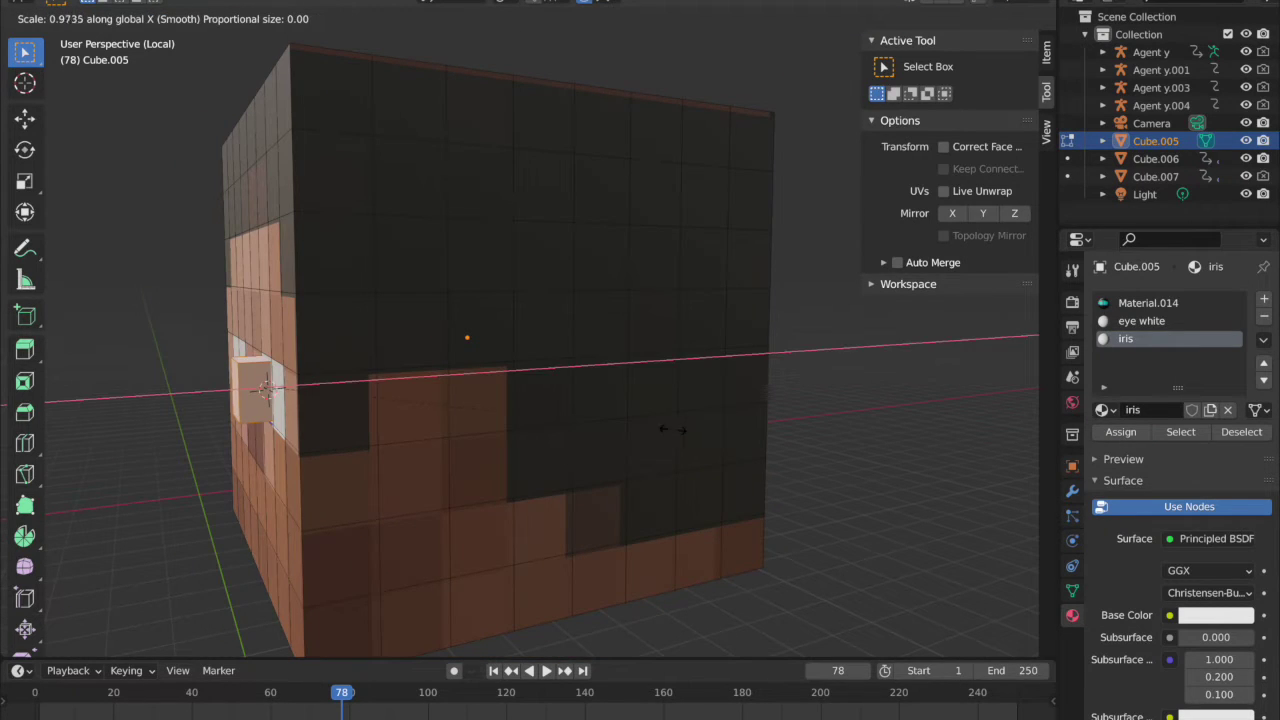
{"action": "left_click", "coordinate": [442, 419]}
{"action": "key", "text": "g"}
{"action": "key", "text": "y"}
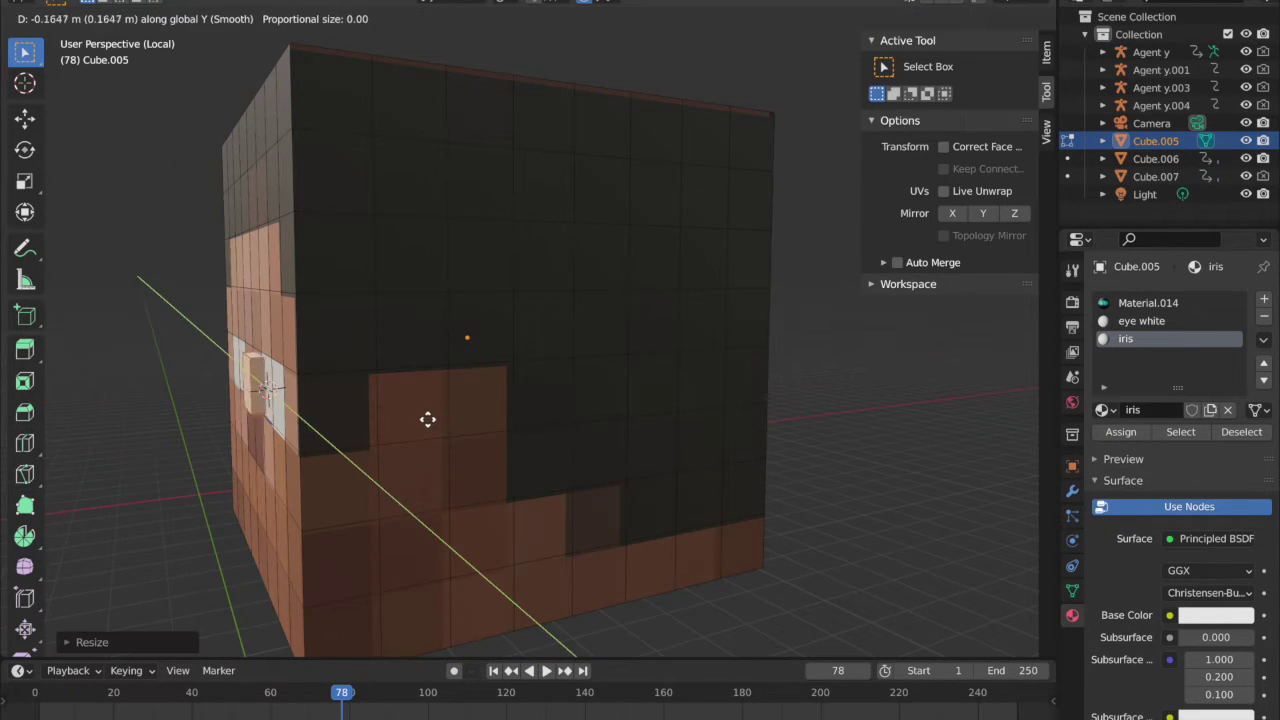
{"action": "left_click", "coordinate": [412, 420]}
{"action": "right_click", "coordinate": [437, 431]}
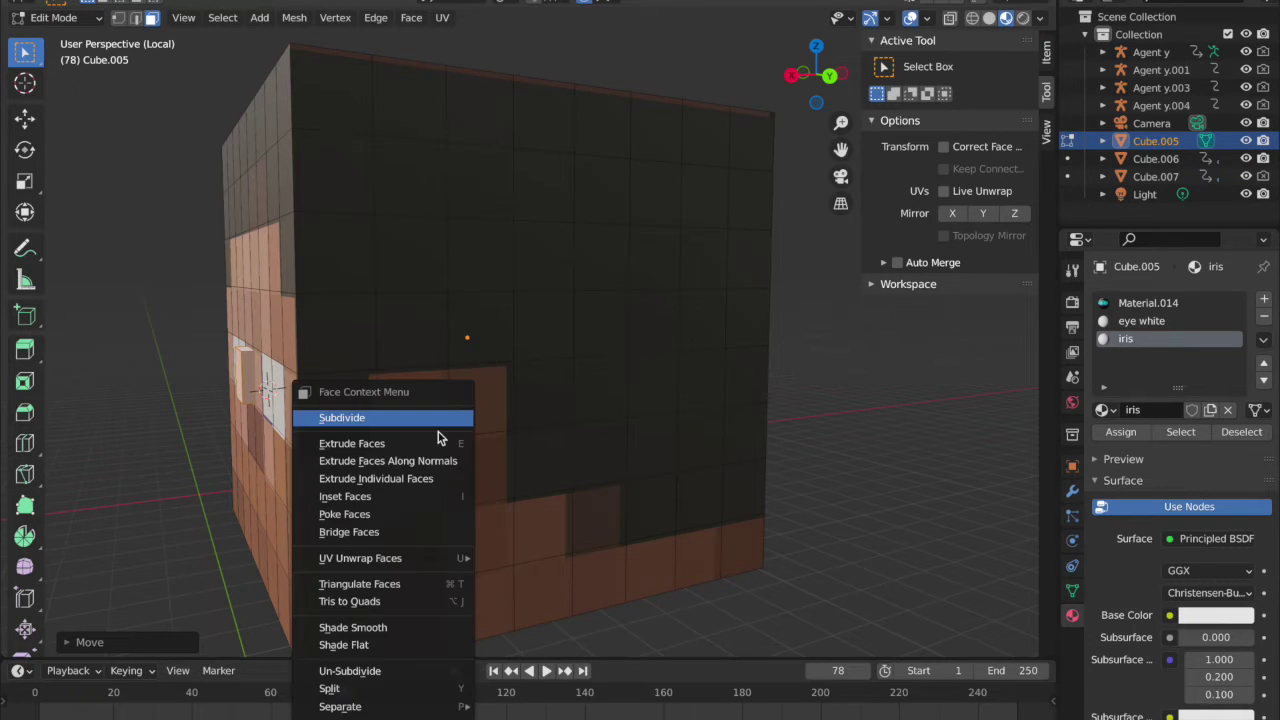
{"action": "key", "text": "ctrl+z"}
Step: Move the iris cube along the X axis so it sits against the front of the eye
{"action": "key", "text": "g"}
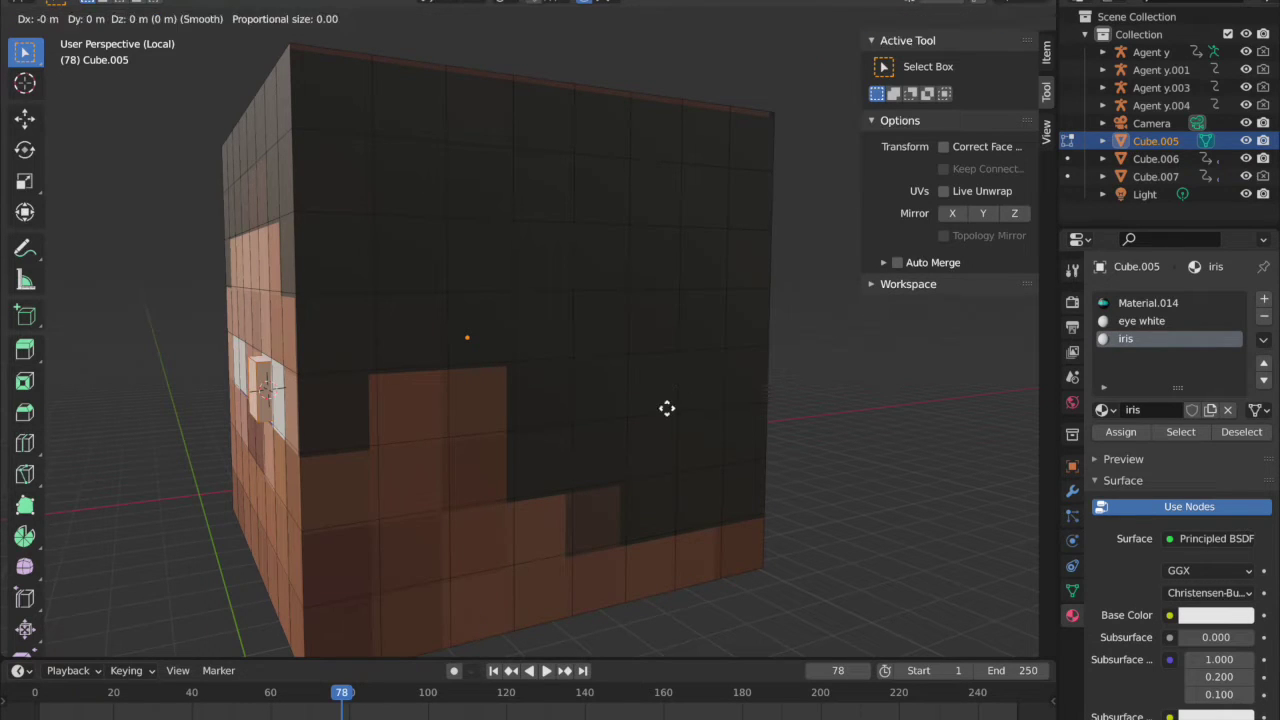
{"action": "key", "text": "x"}
{"action": "left_click", "coordinate": [663, 415]}
{"action": "middle_click_drag", "start_coordinate": [663, 415], "coordinate": [664, 415]}
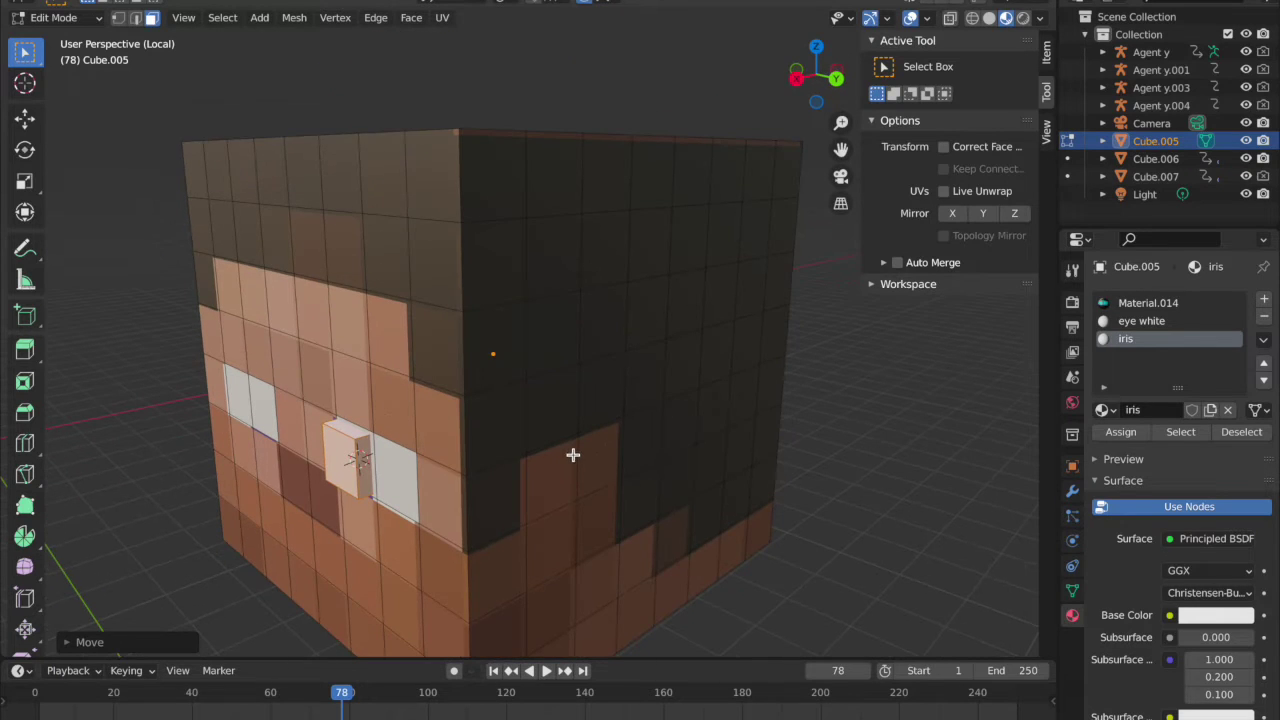
{"action": "key", "text": "g"}
{"action": "key", "text": "y"}
{"action": "key", "text": "y"}
{"action": "key", "text": "y"}
{"action": "key", "text": "x"}
{"action": "left_click", "coordinate": [580, 449]}
Step: Set the iris material's base color to a saturated purple
{"action": "key", "text": "KP_4"}
{"action": "scroll", "coordinate": [580, 450], "scroll_direction": "up", "scroll_amount": 1}
{"action": "middle_click_drag", "start_coordinate": [580, 450], "coordinate": [610, 437]}
{"action": "left_click", "coordinate": [1217, 619]}
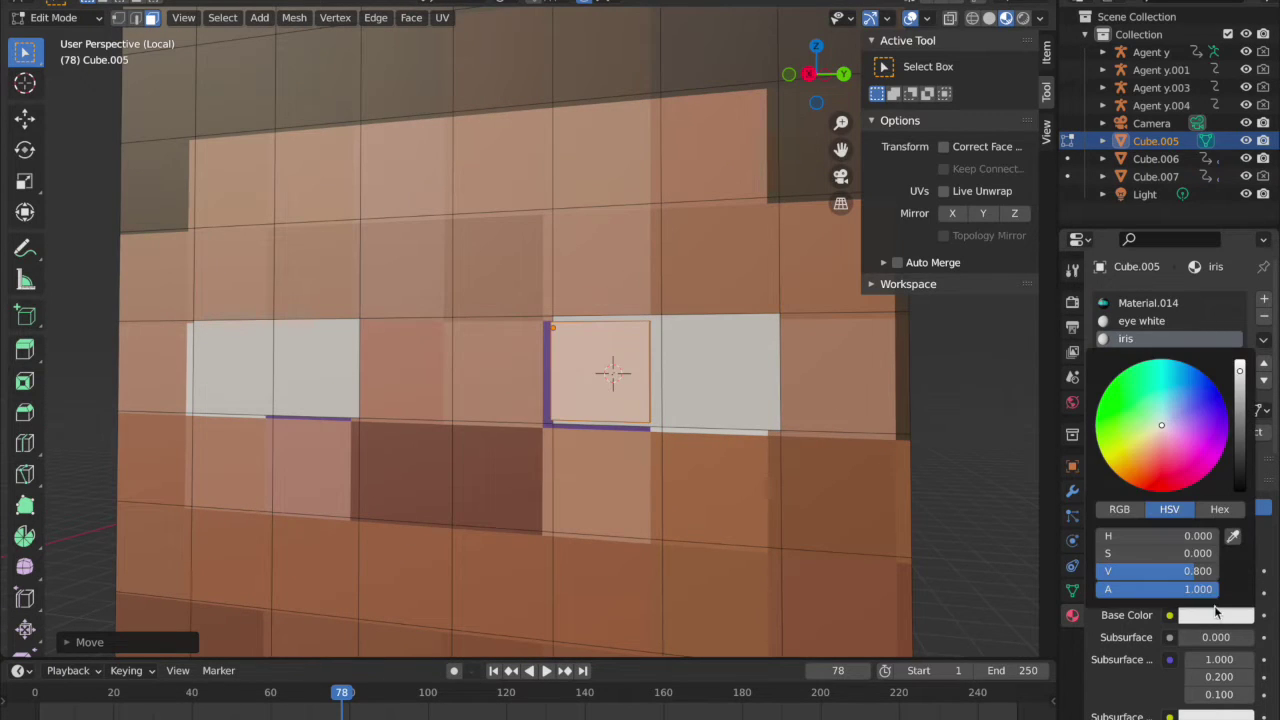
{"action": "left_click_drag", "start_coordinate": [1182, 418], "coordinate": [1229, 426]}
{"action": "middle_click_drag", "start_coordinate": [762, 532], "coordinate": [789, 532]}
Step: Duplicate the iris cube along the Y axis onto the inner square of the other eye
{"action": "key", "text": "shift+d"}
{"action": "key", "text": "y"}
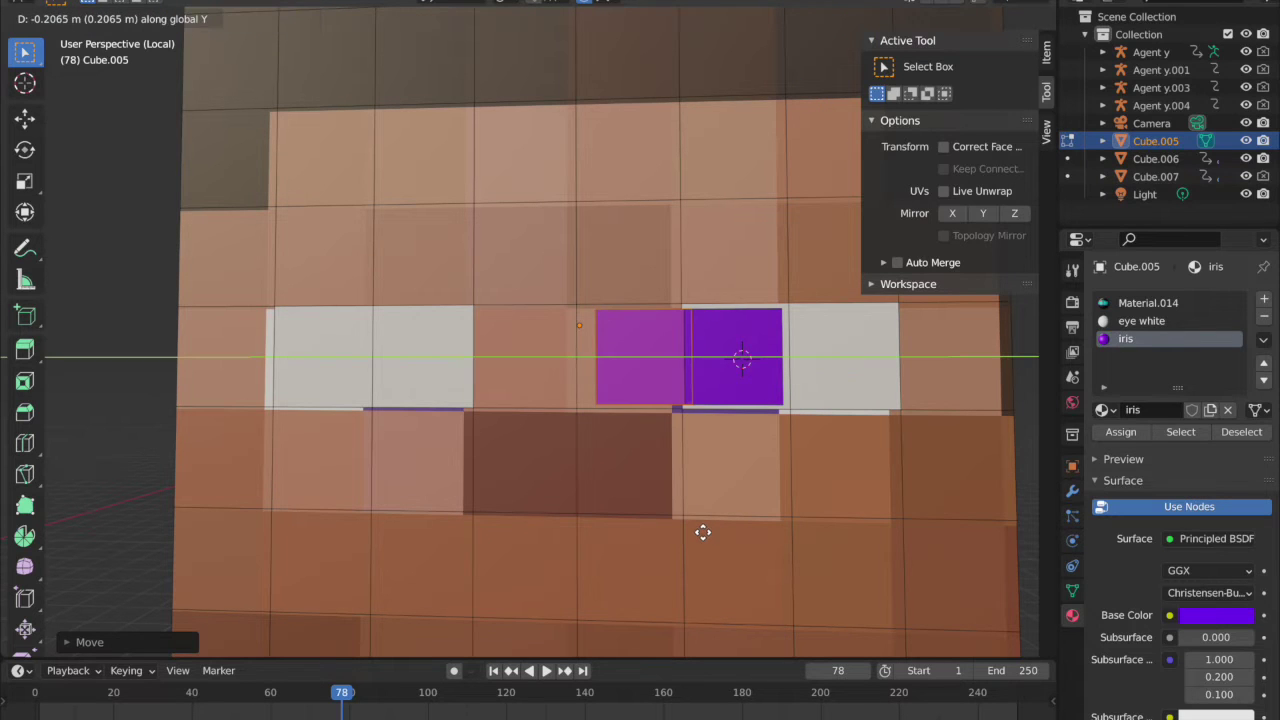
{"action": "left_click", "coordinate": [486, 523]}
{"action": "scroll", "coordinate": [483, 523], "scroll_direction": "up", "scroll_amount": 1, "text": "ctrl"}
{"action": "scroll", "coordinate": [483, 523], "scroll_direction": "up", "scroll_amount": 2}
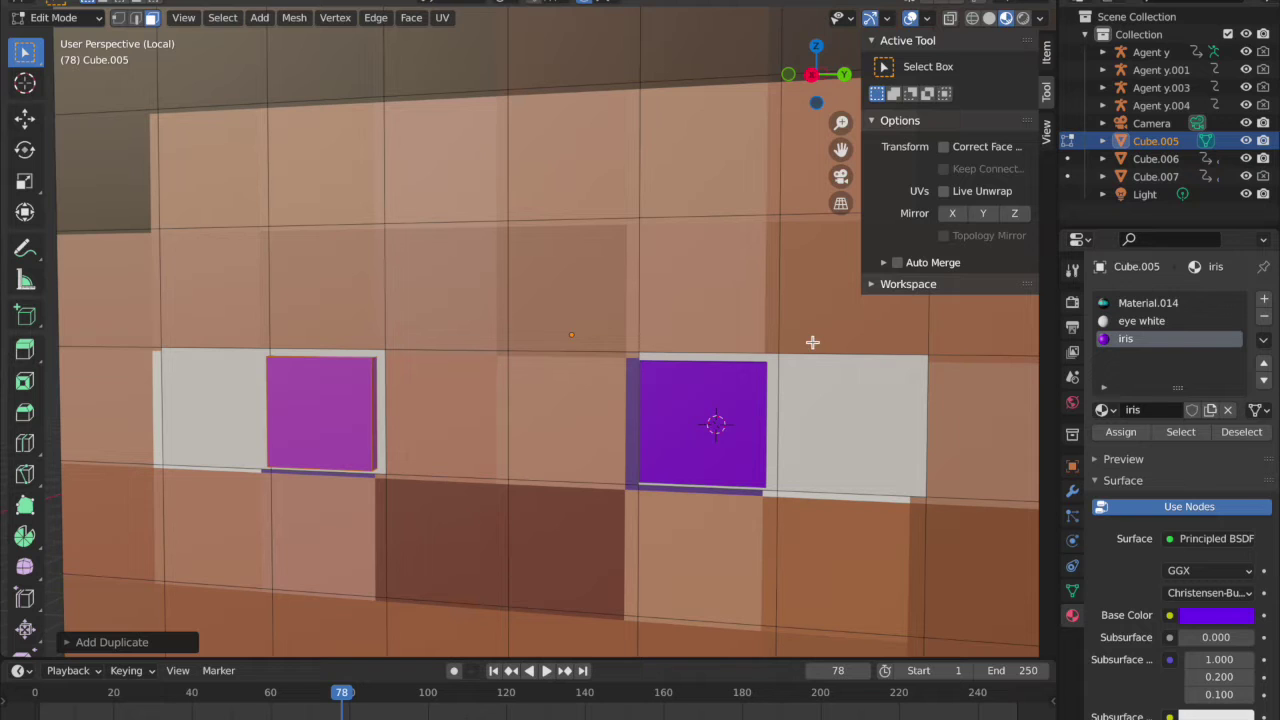
Step: Select the four white eye faces on the head and extrude them inward about 0.04 m
{"action": "left_click", "coordinate": [853, 383]}
{"action": "left_click", "coordinate": [774, 369]}
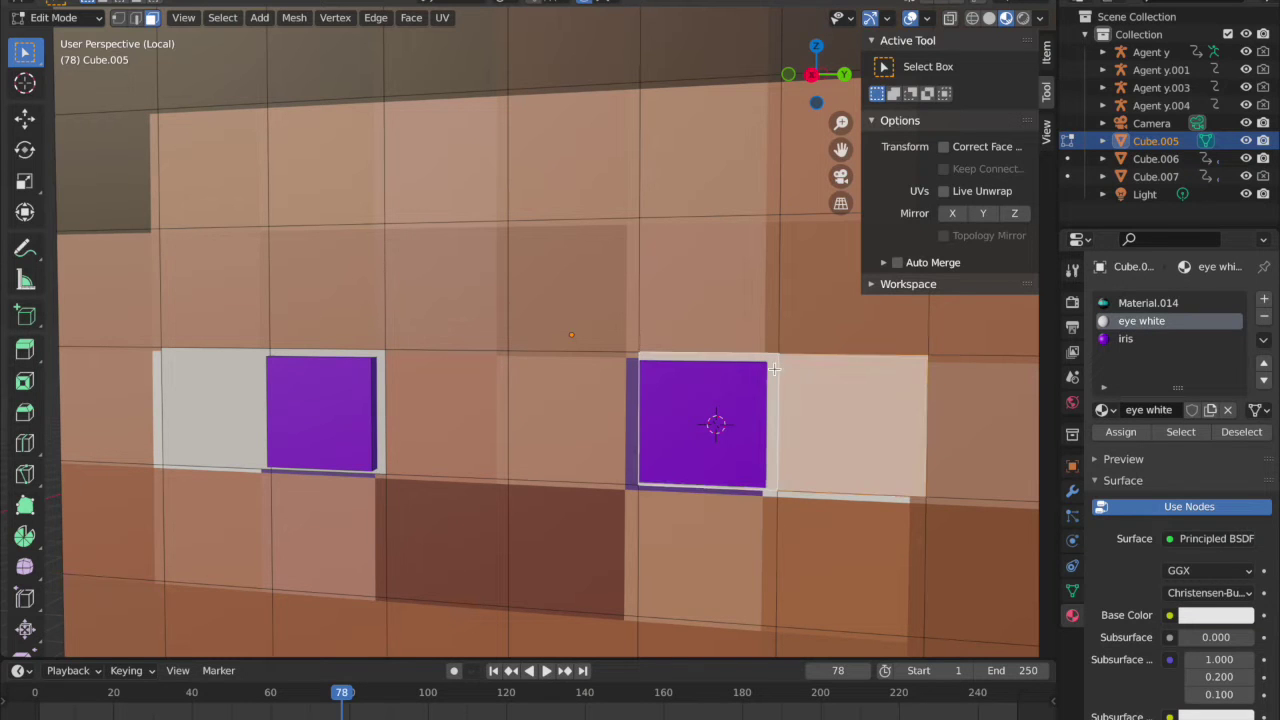
{"action": "left_click", "coordinate": [282, 352], "text": "shift"}
{"action": "left_click", "coordinate": [236, 357], "text": "shift"}
{"action": "middle_click_drag", "start_coordinate": [236, 357], "coordinate": [232, 357]}
{"action": "key", "text": "e"}
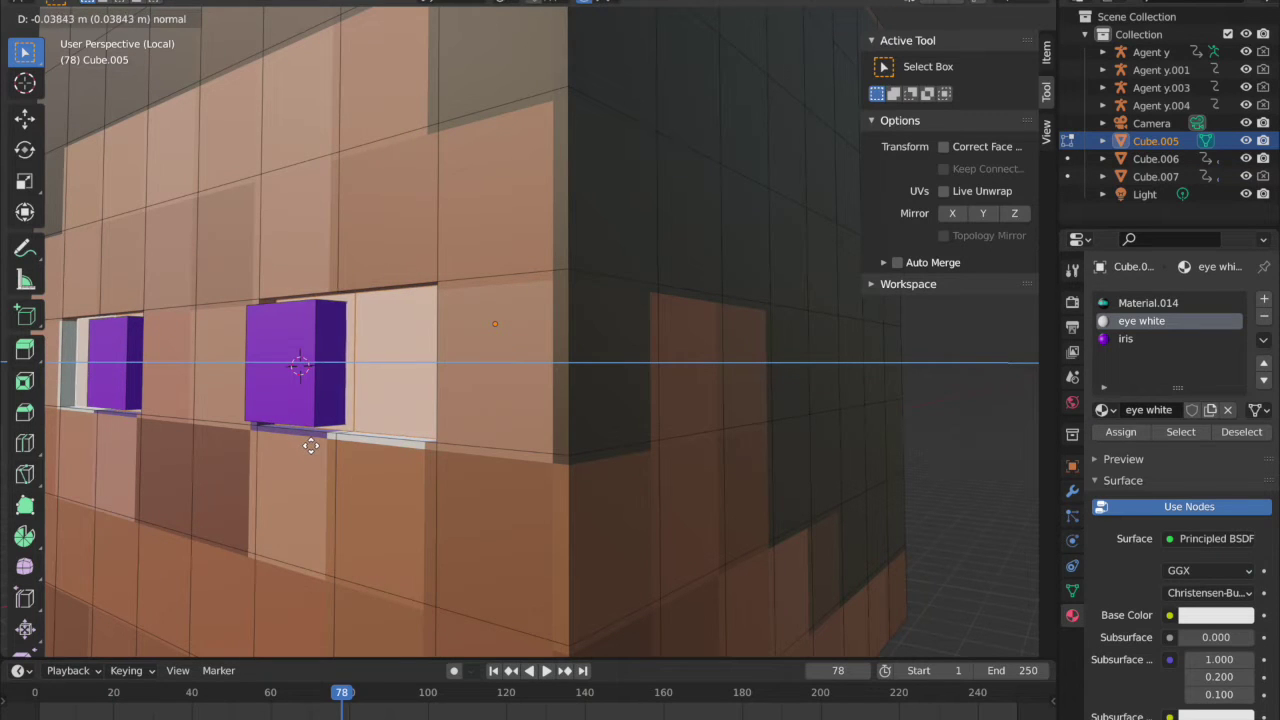
{"action": "left_click", "coordinate": [310, 441]}
{"action": "mouse_move", "coordinate": [310, 371]}
{"action": "middle_mouse_down"}
{"action": "mouse_move", "coordinate": [330, 365]}
{"action": "mouse_move", "coordinate": [310, 371]}
{"action": "middle_mouse_up"}
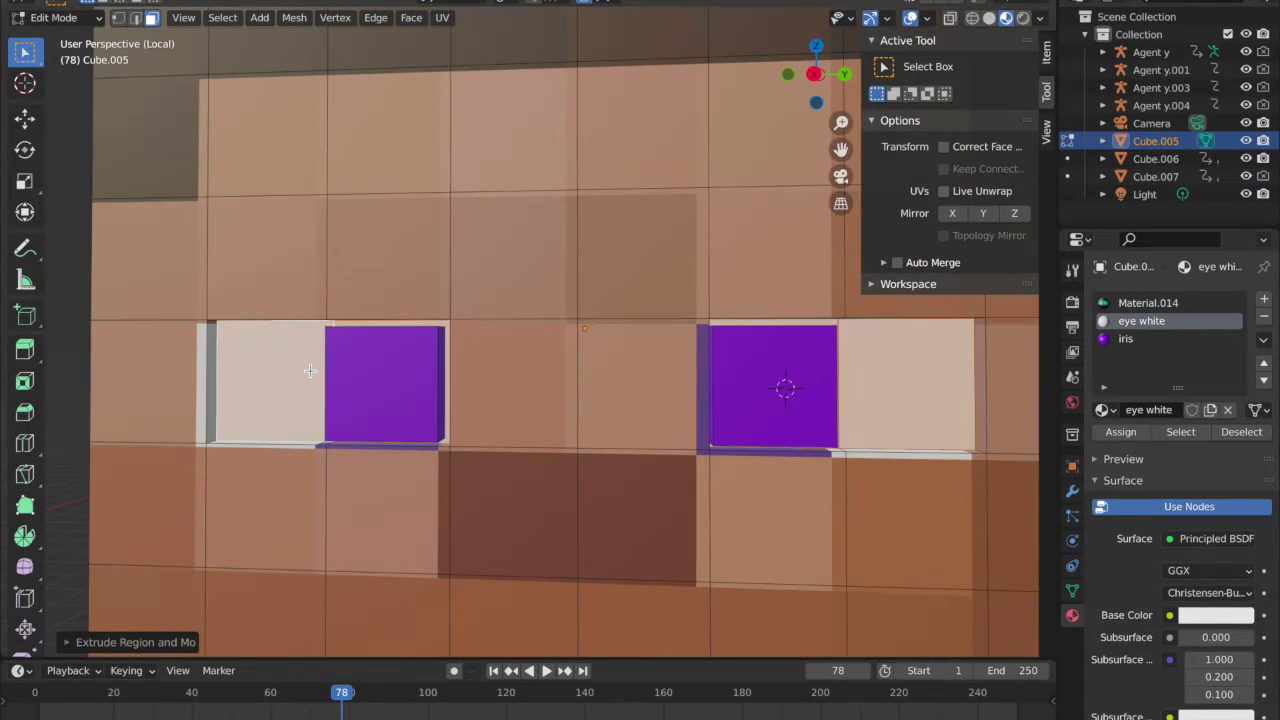
{"action": "left_click", "coordinate": [390, 371]}
{"action": "key", "text": "ctrl+l"}
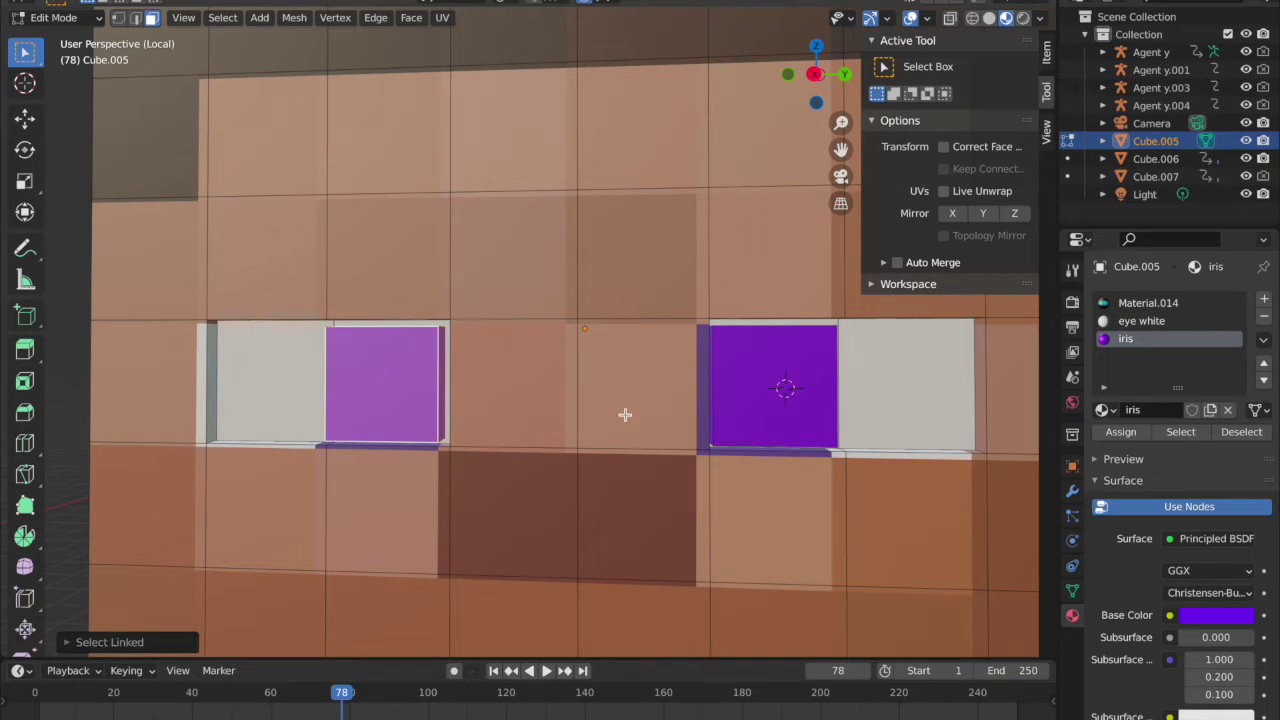
{"action": "left_click", "coordinate": [735, 421]}
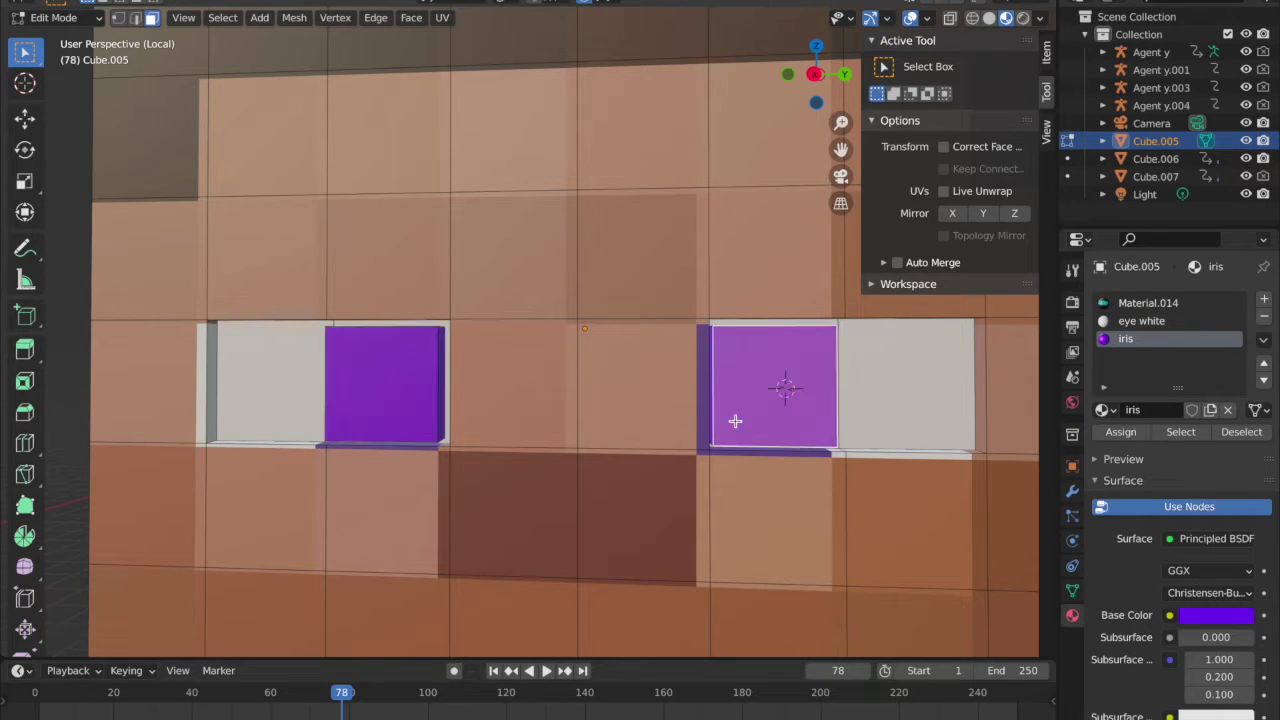
{"action": "left_click", "coordinate": [751, 486]}
Step: Switch to Object Mode and add a basis shape key plus one further shape key to the head
{"action": "key", "text": "Tab"}
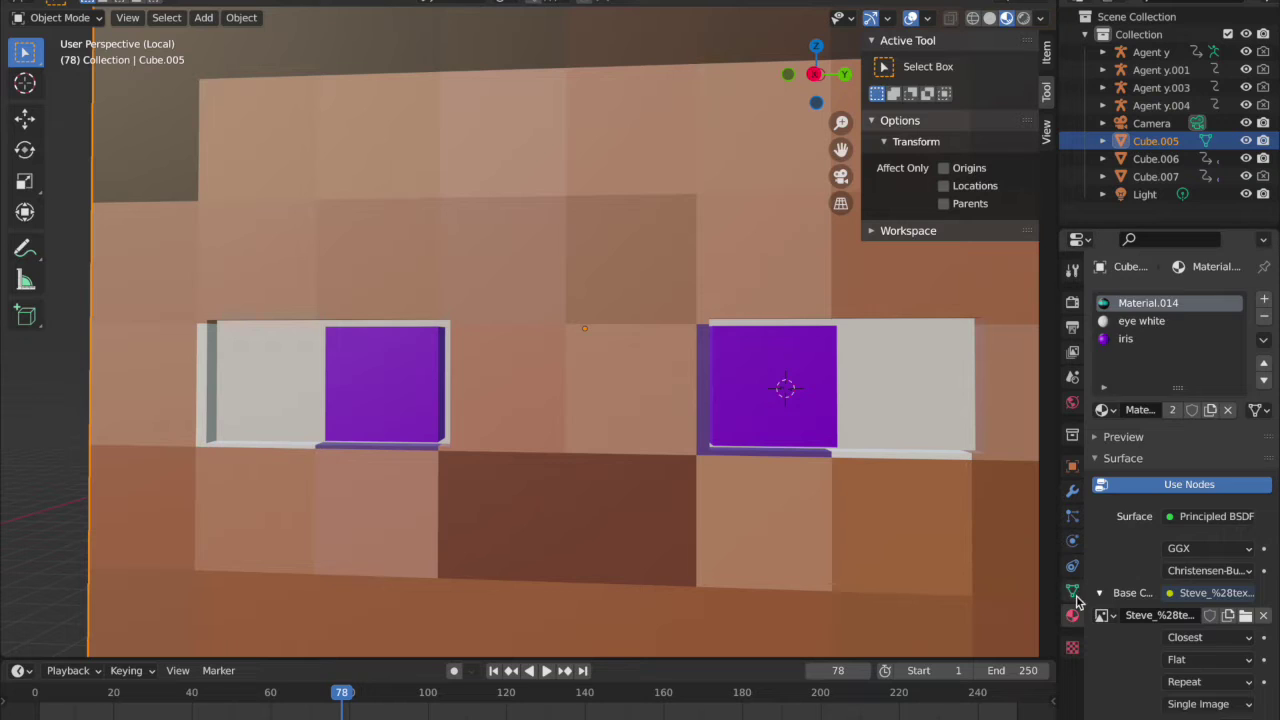
{"action": "left_click", "coordinate": [1075, 596]}
{"action": "left_click", "coordinate": [1262, 498]}
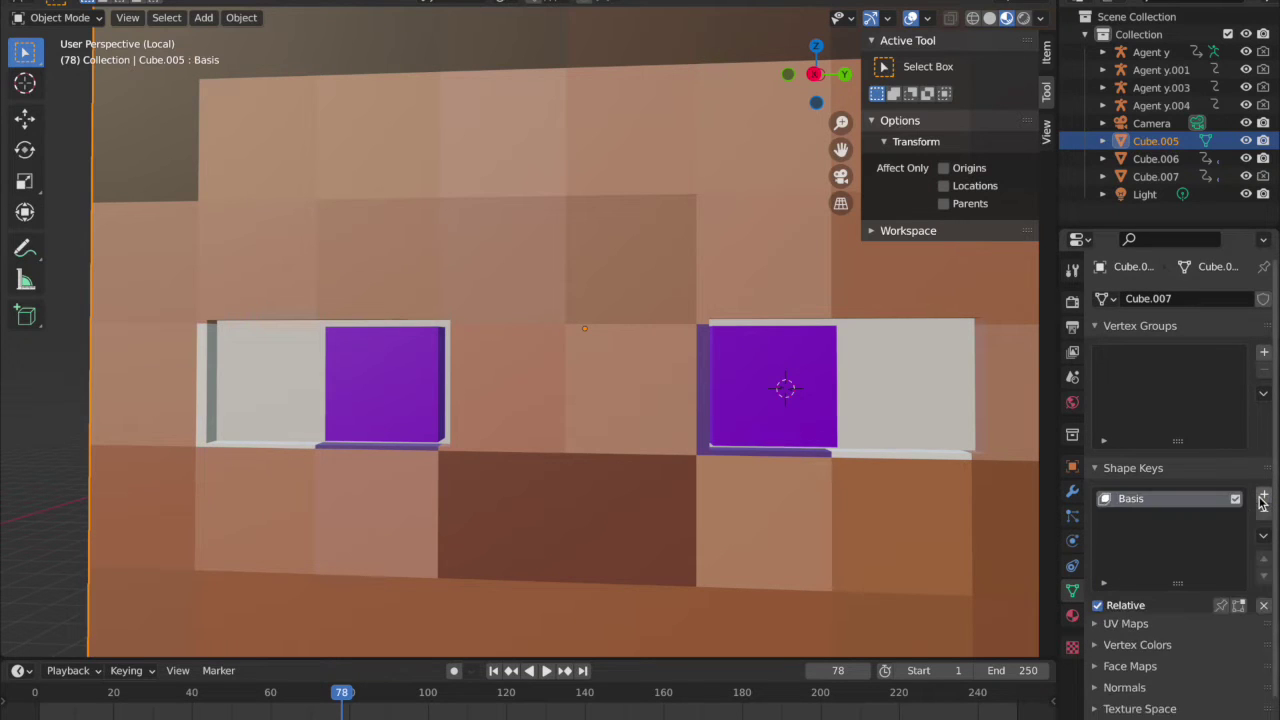
{"action": "left_click", "coordinate": [1262, 498]}
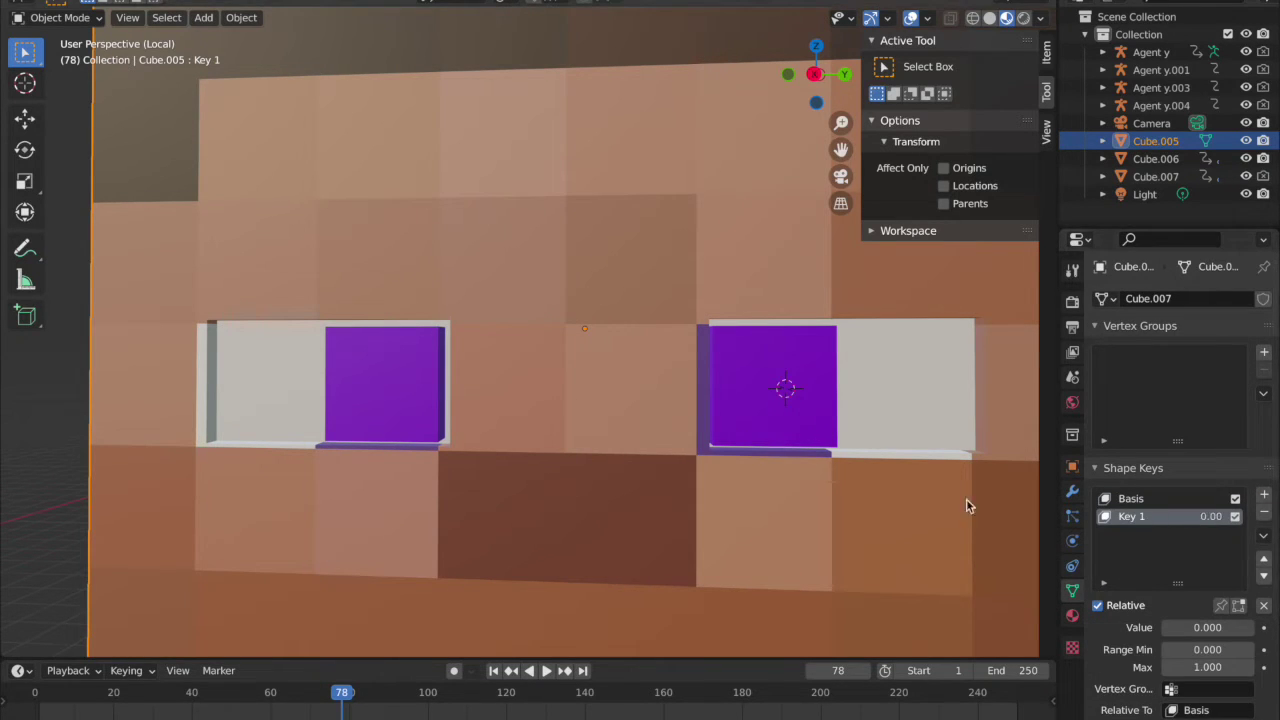
Step: Enter Edit Mode on the head with the first added shape key active
{"action": "key", "text": "Tab"}
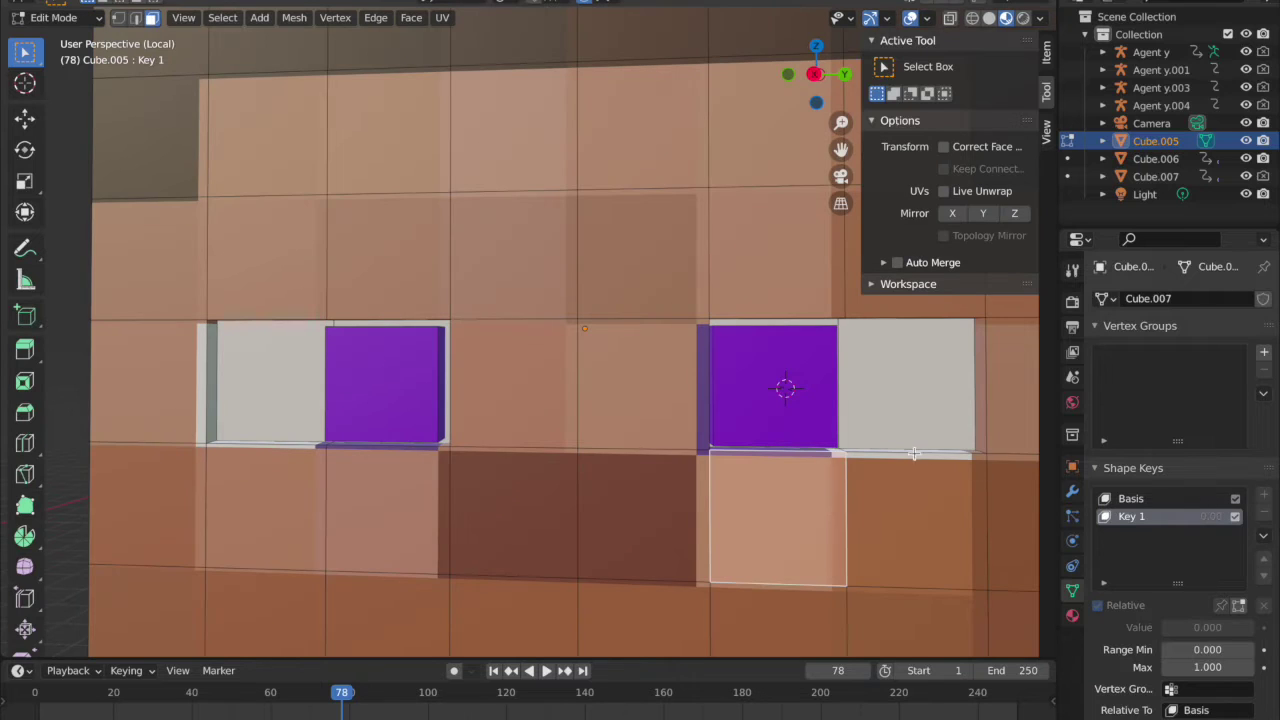
{"action": "left_click", "coordinate": [978, 460]}
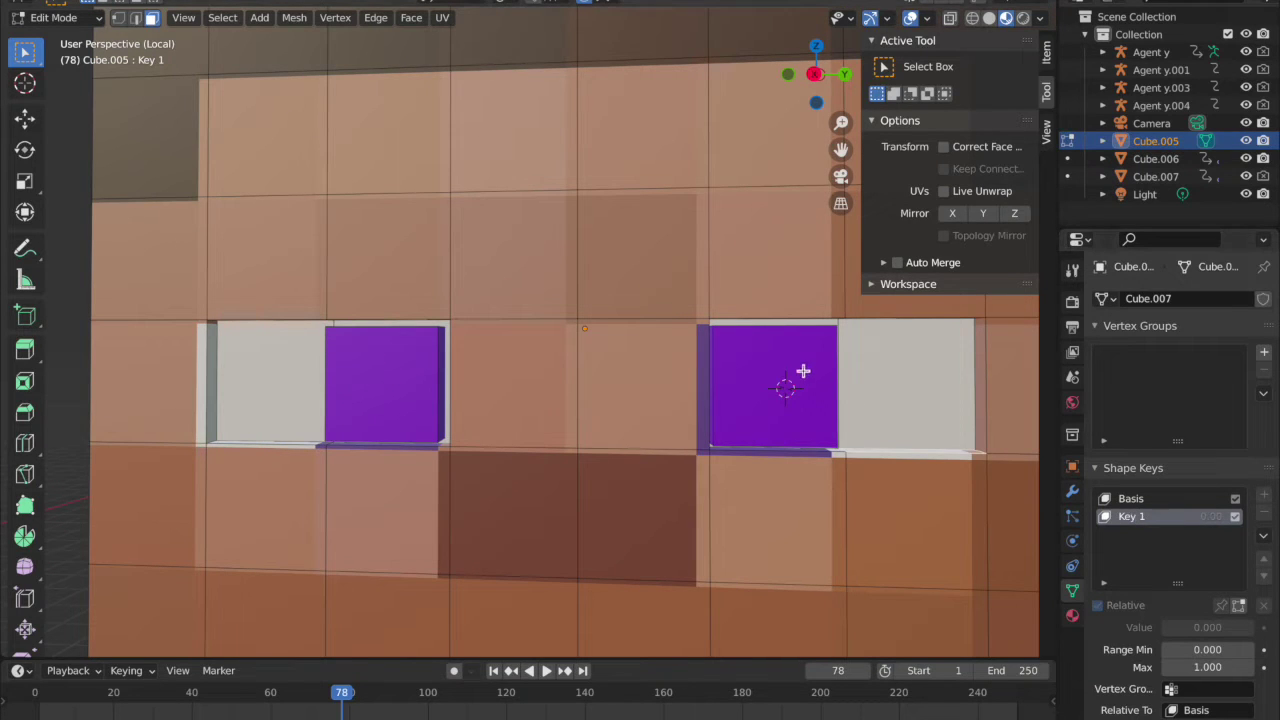
{"action": "left_click", "coordinate": [803, 371]}
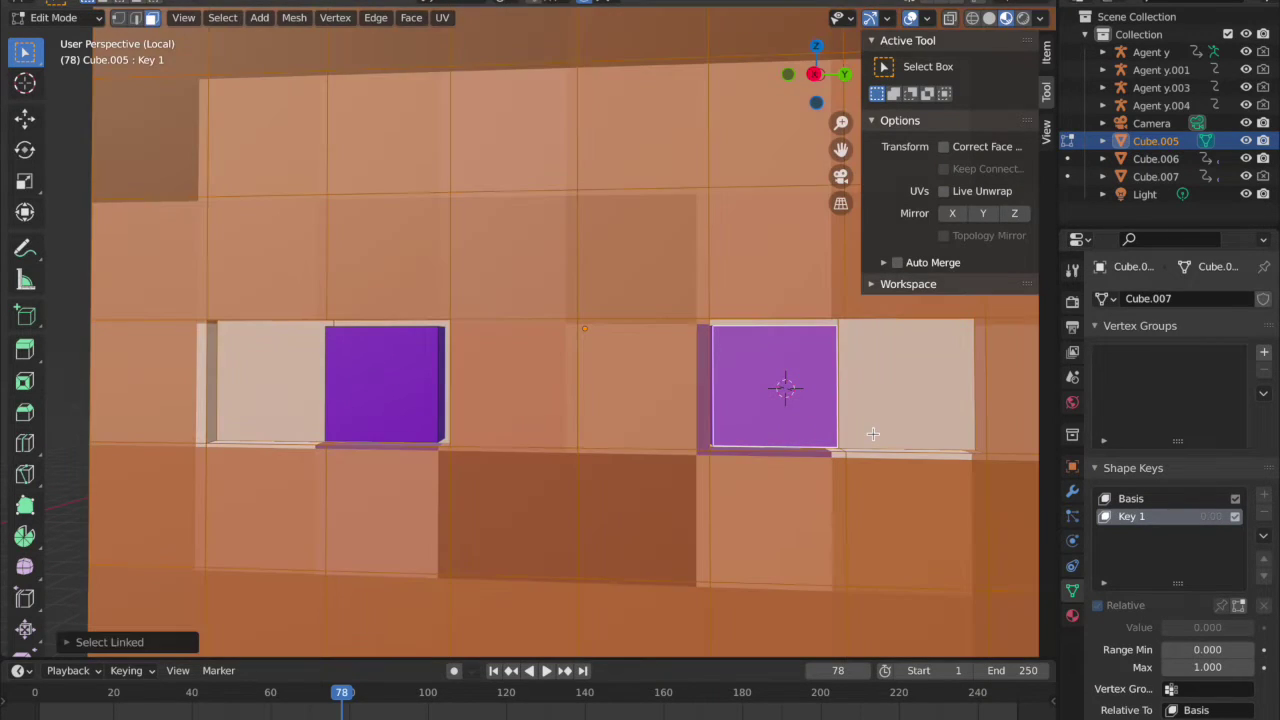
{"action": "left_click", "coordinate": [859, 432]}
{"action": "key", "text": "l"}
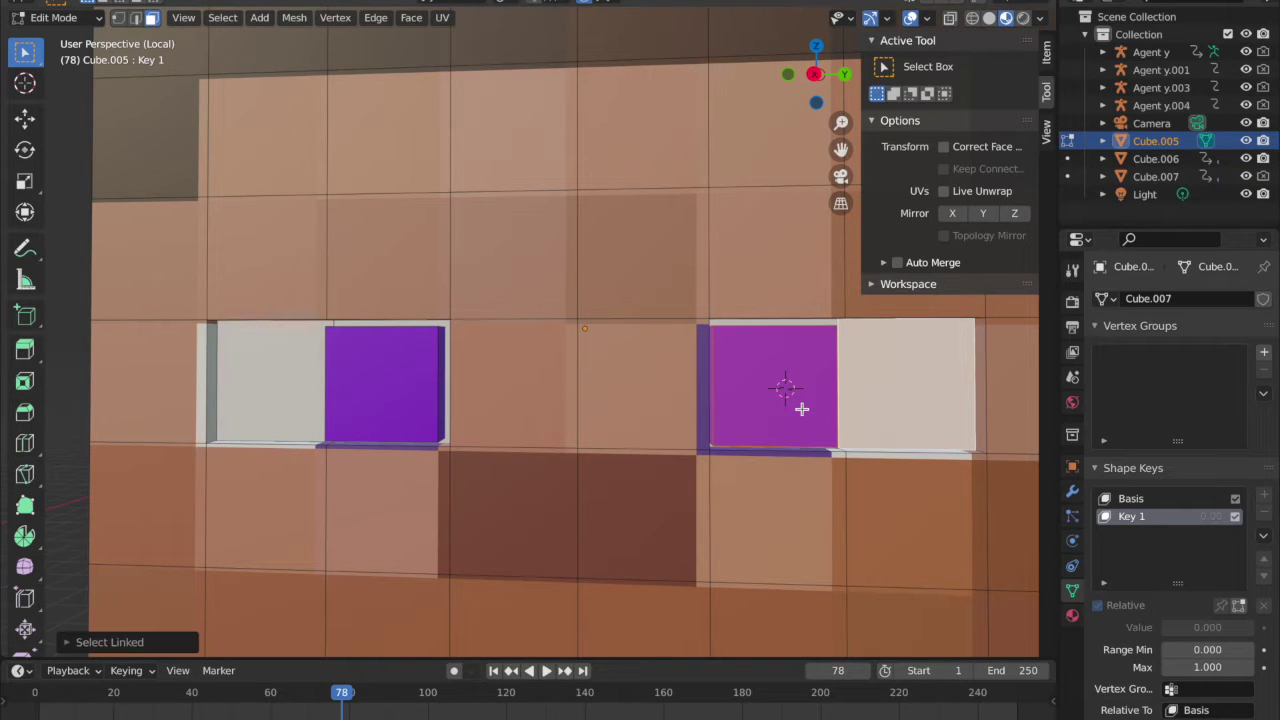
{"action": "key", "text": "g"}
{"action": "key", "text": "x"}
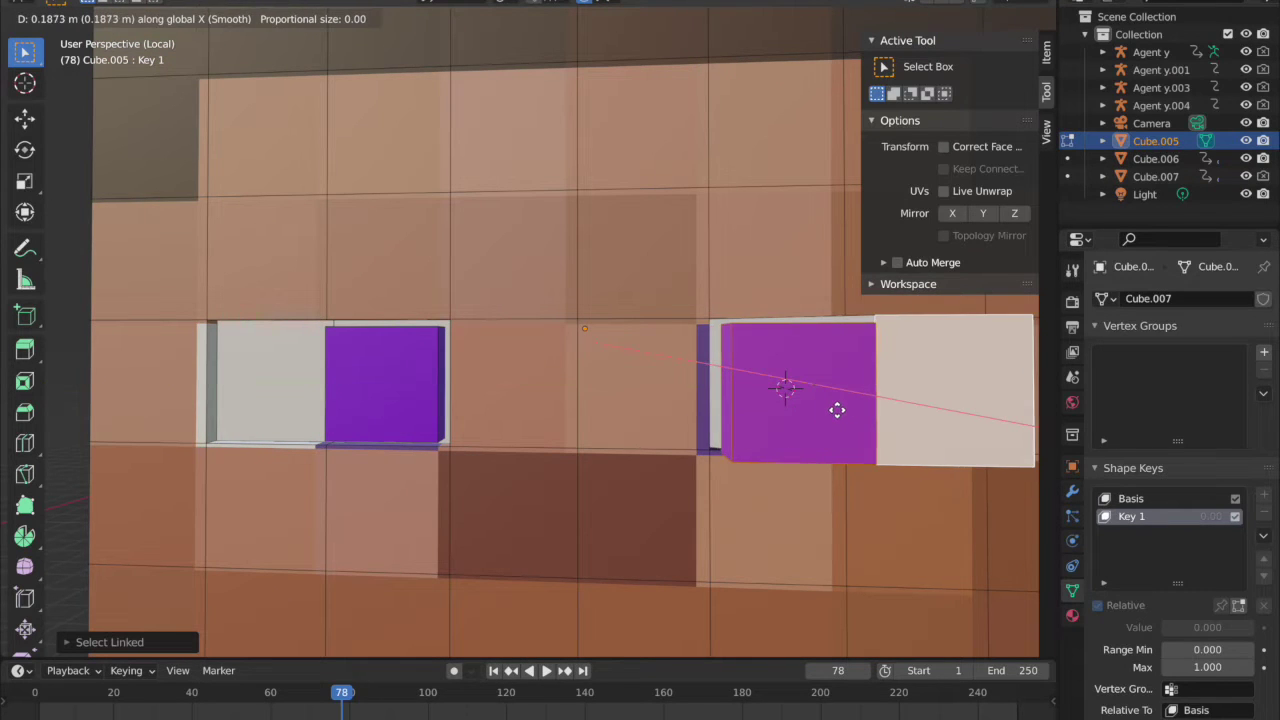
{"action": "key", "text": "Escape"}
Step: Select the whole iris block of the +Y side eye and move it about 0.25 m along Y onto the outer eye square
{"action": "left_click", "coordinate": [793, 402]}
{"action": "middle_click_drag", "start_coordinate": [793, 402], "coordinate": [752, 412]}
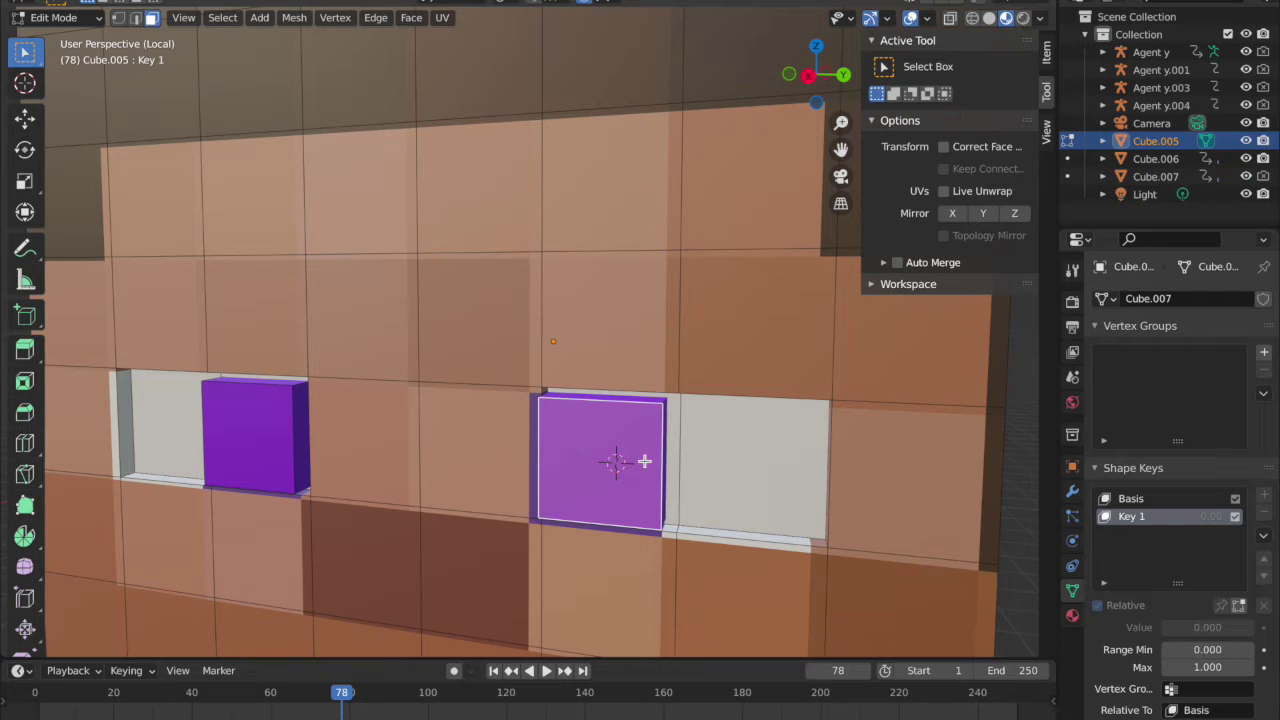
{"action": "key", "text": "l"}
{"action": "key", "text": "g"}
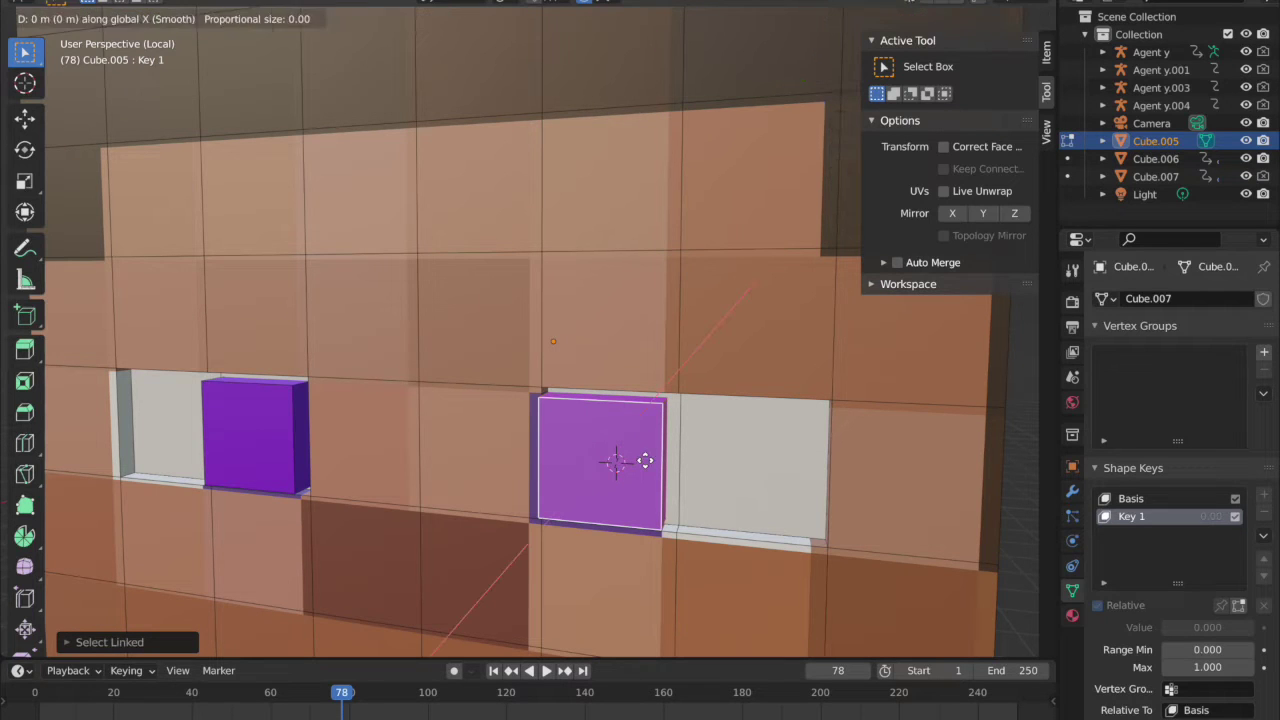
{"action": "key", "text": "x"}
{"action": "key", "text": "y"}
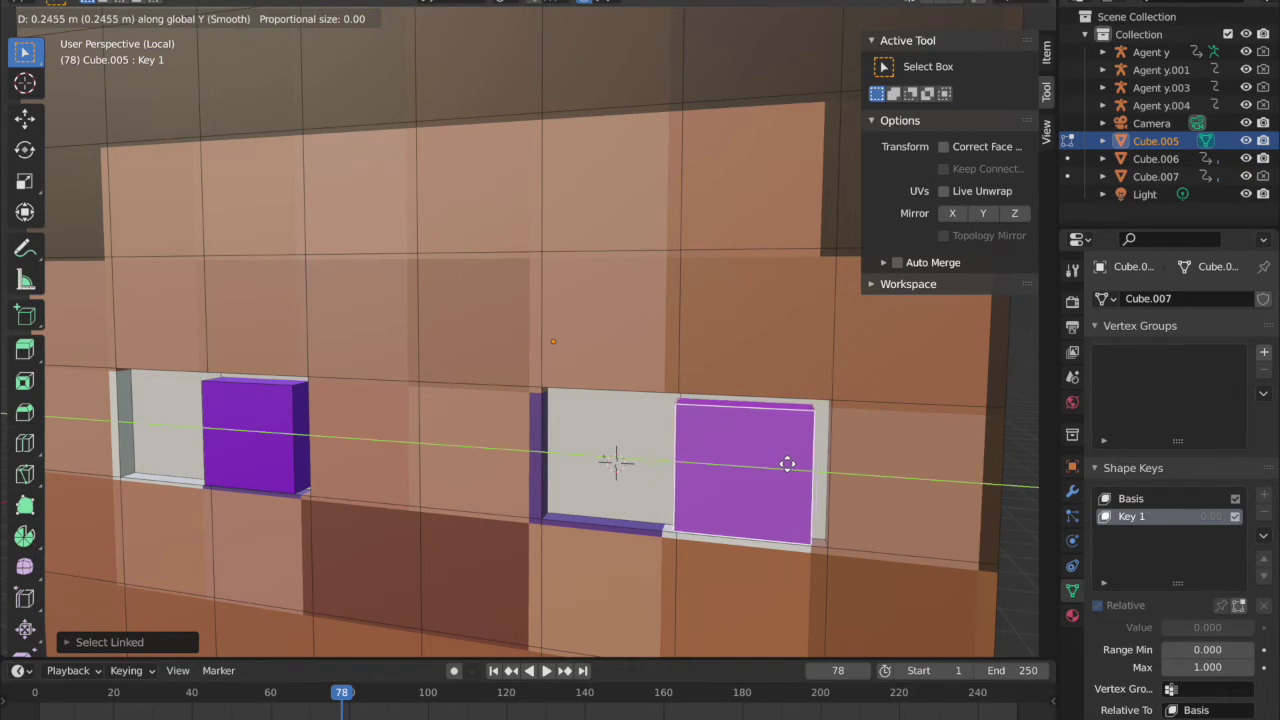
{"action": "left_click", "coordinate": [789, 463]}
{"action": "key", "text": "KP_Decimal"}
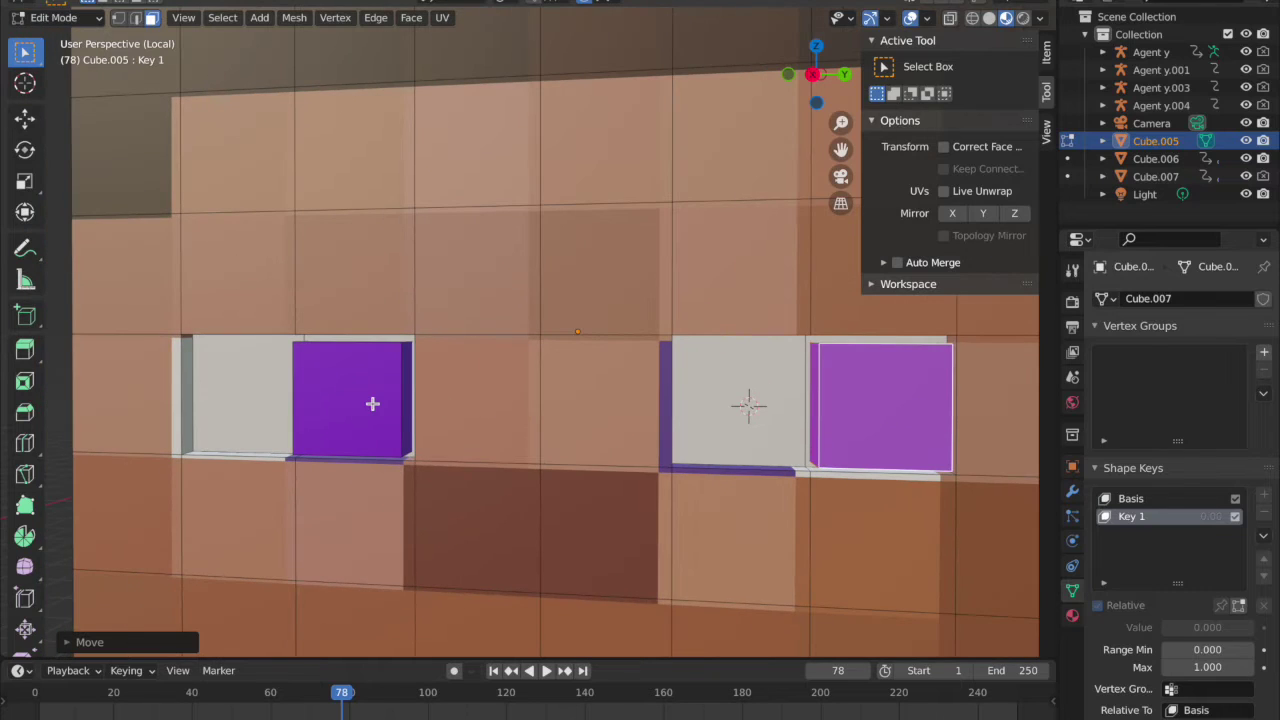
{"action": "key", "text": "l"}
{"action": "key", "text": "g"}
{"action": "key", "text": "x"}
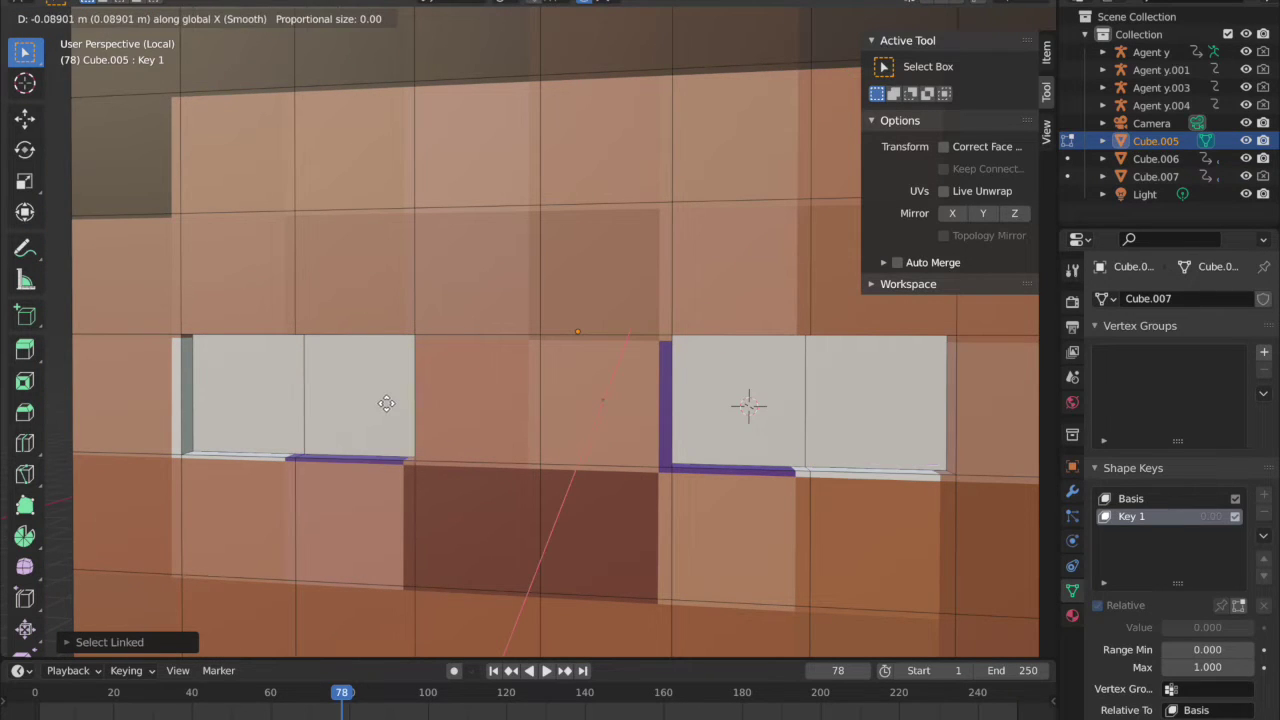
{"action": "key", "text": "y"}
{"action": "right_click", "coordinate": [385, 404]}
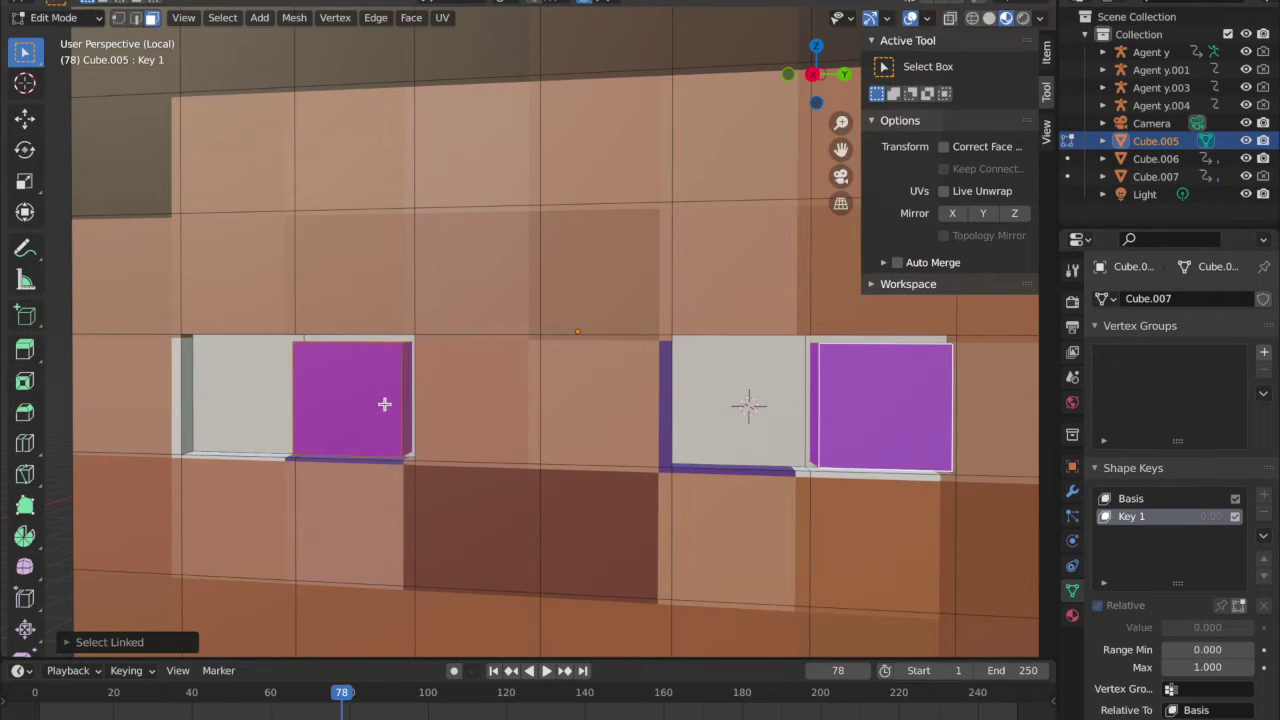
Step: Select the whole iris block of the −Y side eye and move it slightly along Y against the nose-side edge of its socket
{"action": "left_click", "coordinate": [384, 404]}
{"action": "key", "text": "l"}
{"action": "key", "text": "g"}
{"action": "key", "text": "x"}
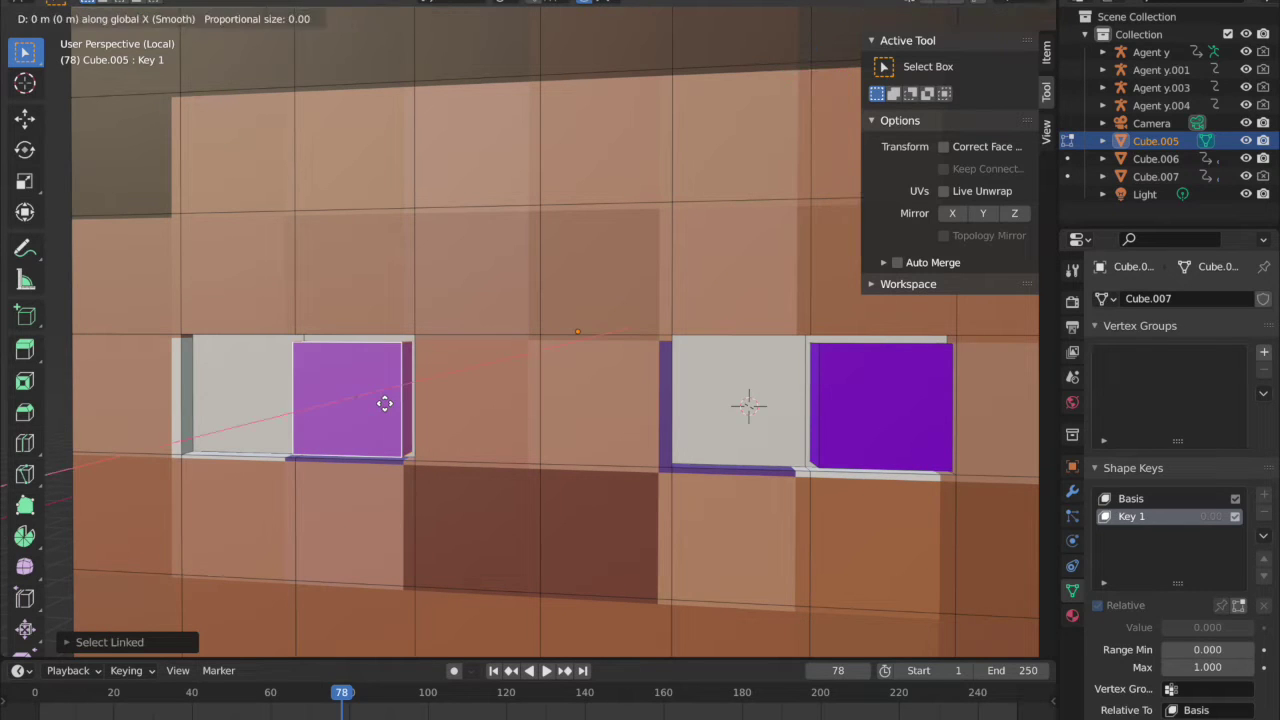
{"action": "key", "text": "y"}
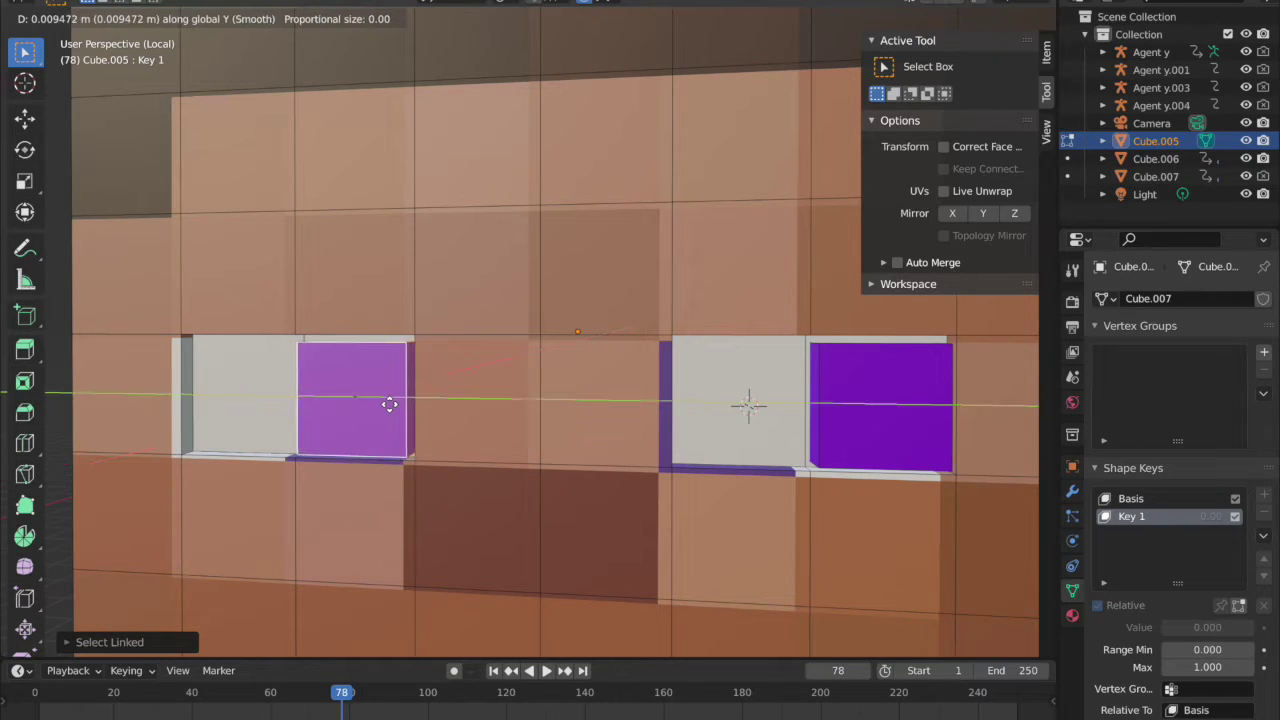
{"action": "left_click", "coordinate": [397, 404]}
Step: Return to Object Mode, preview the shape key's value and rename the key as "eye left"
{"action": "middle_click_drag", "start_coordinate": [688, 457], "coordinate": [752, 446], "text": "shift"}
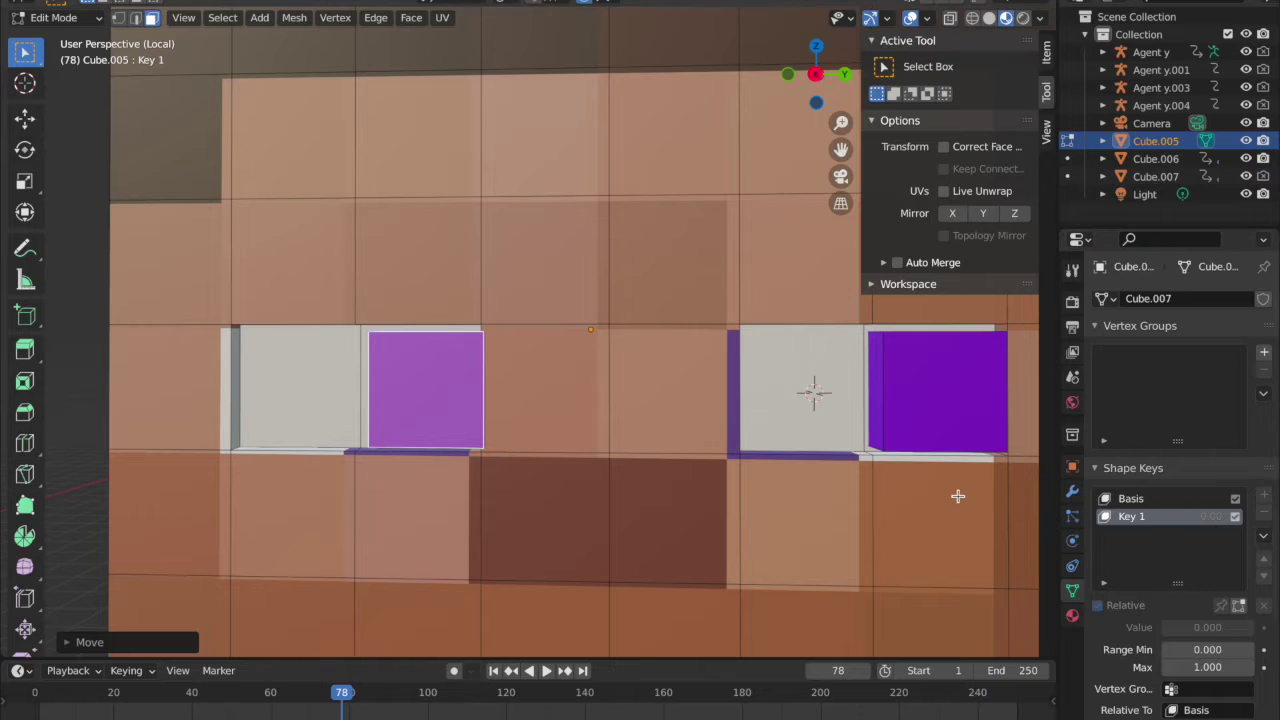
{"action": "key", "text": "Tab"}
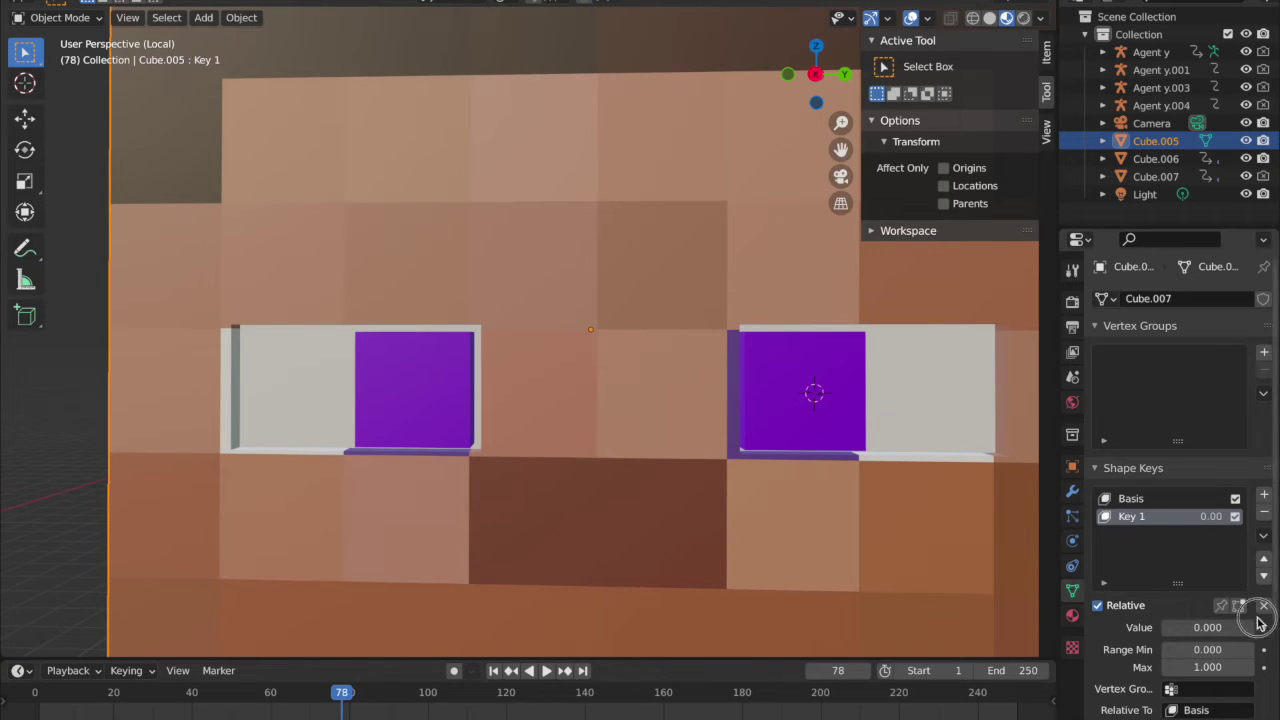
{"action": "left_click_drag", "start_coordinate": [1207, 627], "coordinate": [1160, 627]}
{"action": "double_click", "coordinate": [1127, 515]}
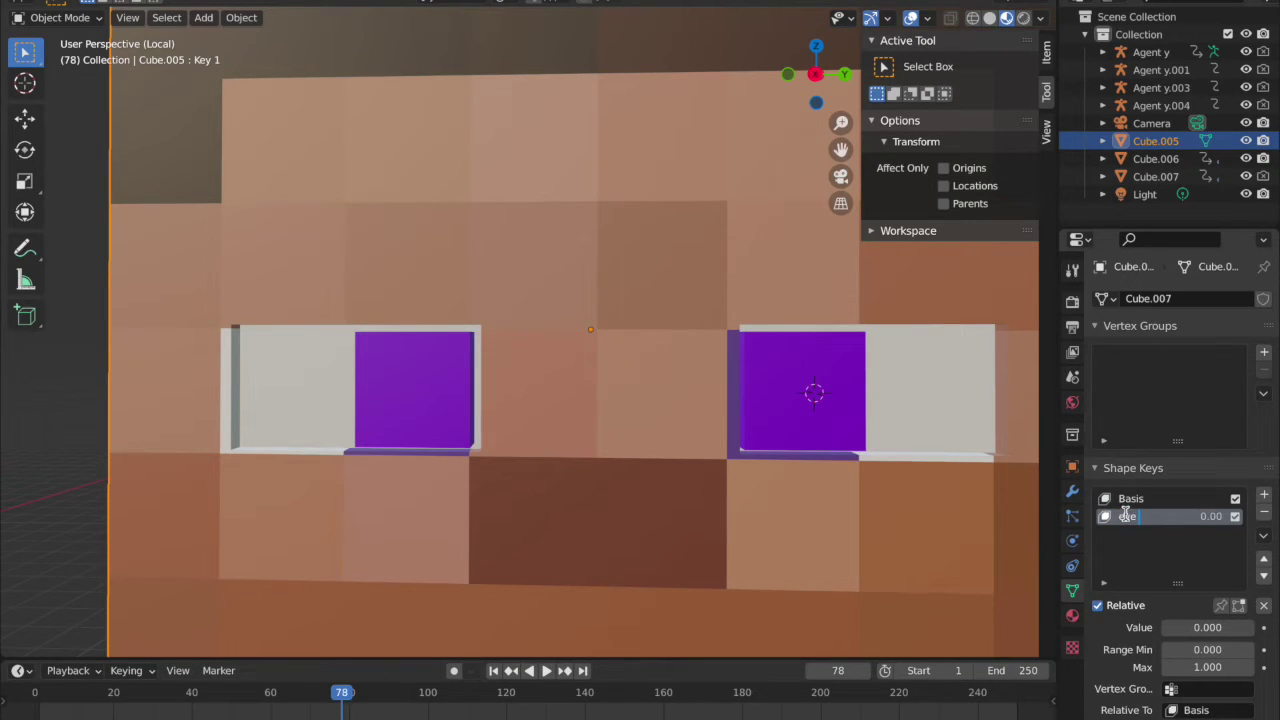
Step: Add another shape key to the head and name it "eye right"
{"action": "left_click", "coordinate": [1265, 498]}
{"action": "double_click", "coordinate": [1127, 534]}
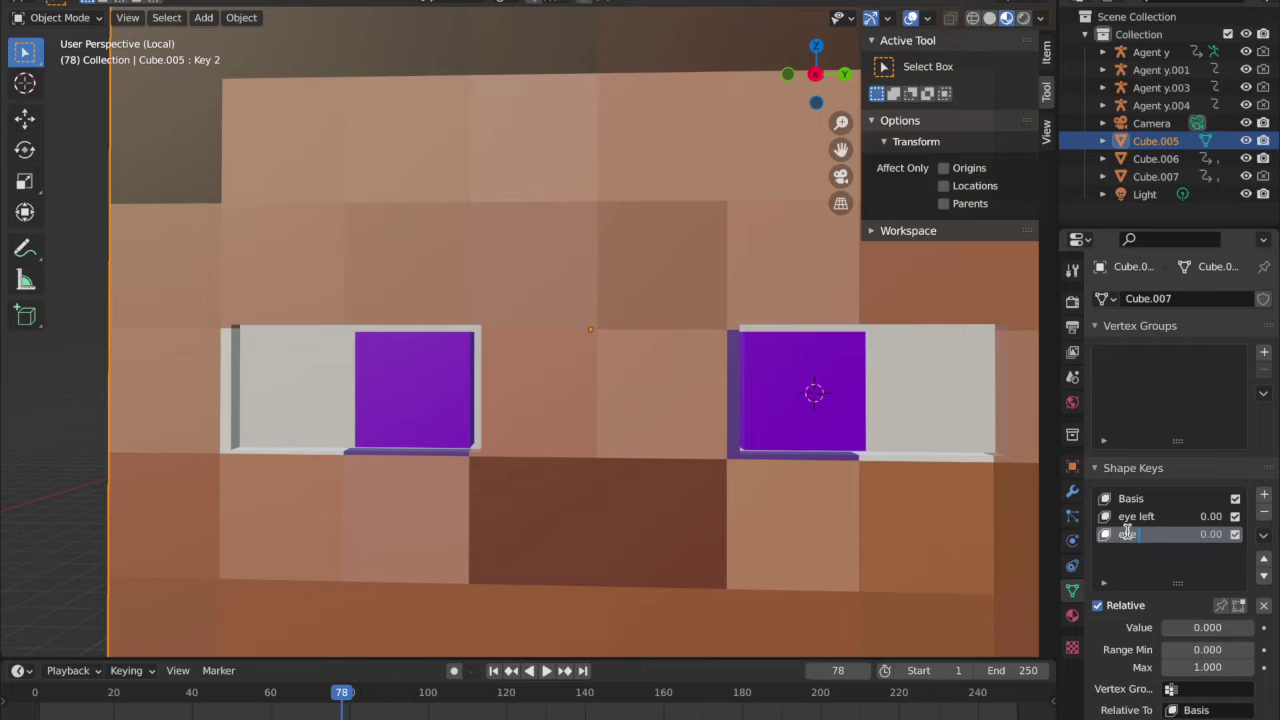
{"action": "key", "text": "Return"}
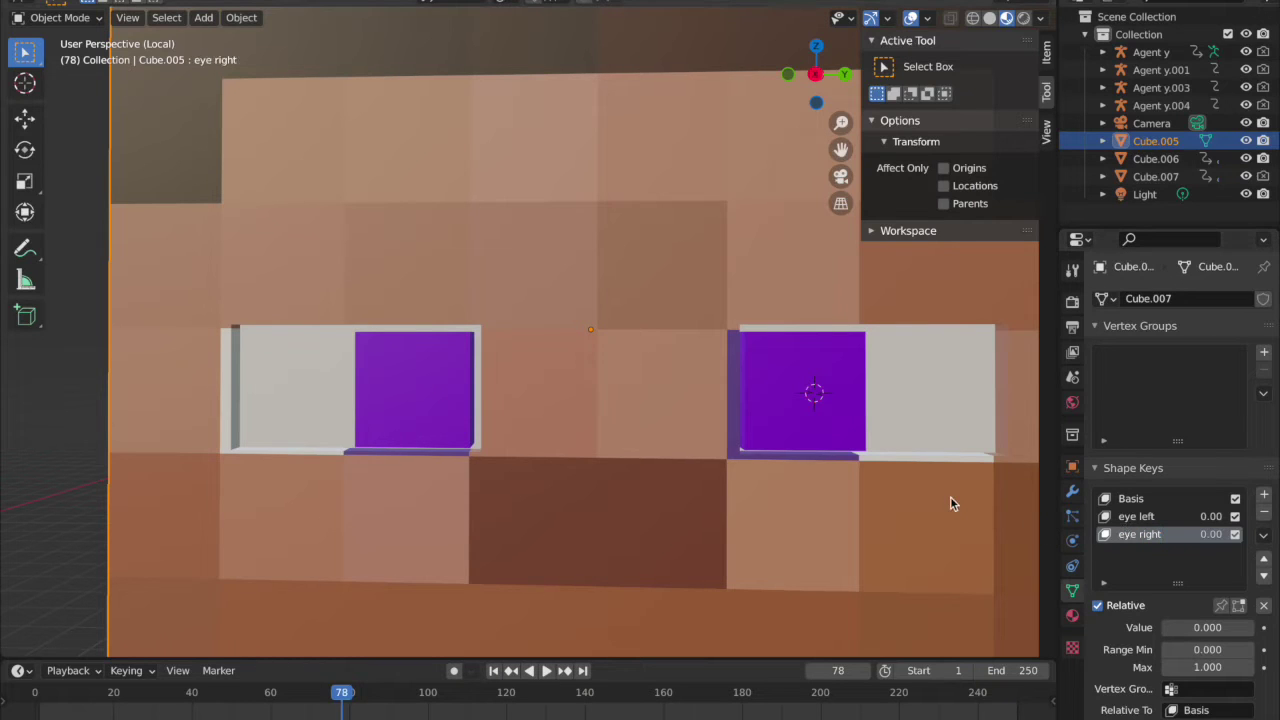
Step: In Edit Mode for the eye right key, move the +Y side iris block slightly along Y toward the nose-side edge of its socket
{"action": "key", "text": "Tab"}
{"action": "left_click", "coordinate": [835, 409]}
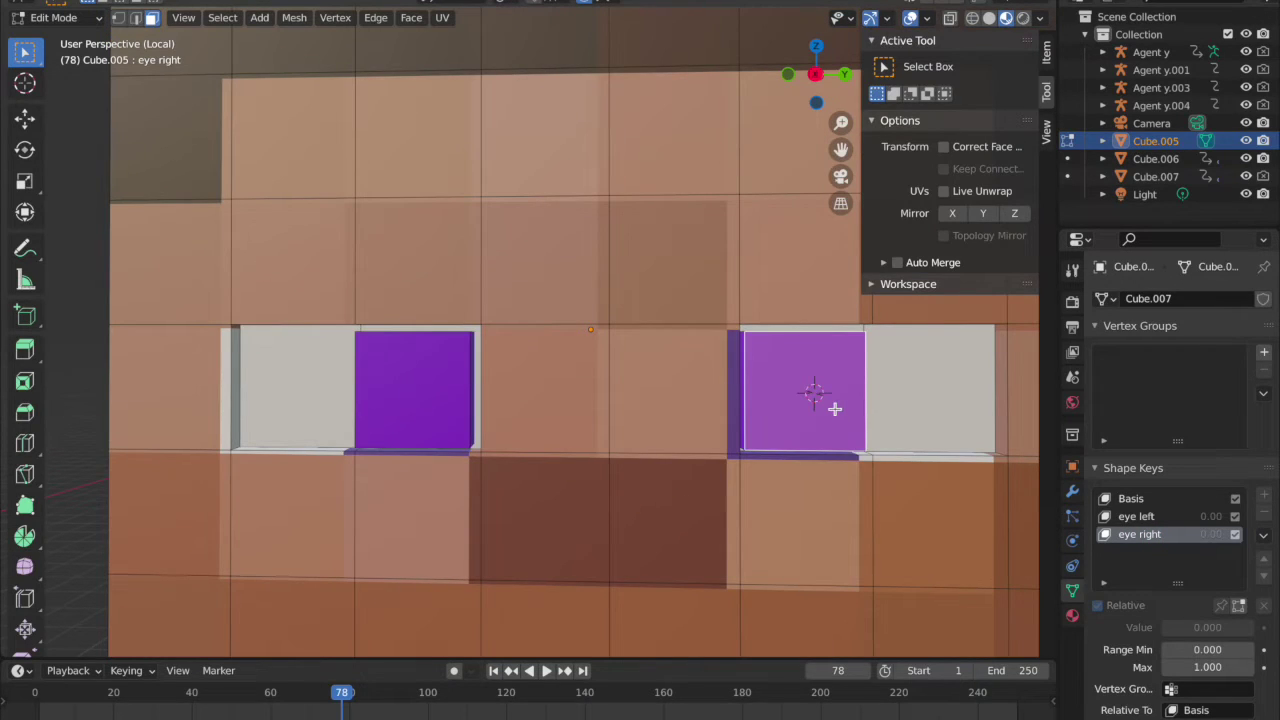
{"action": "key", "text": "l"}
{"action": "key", "text": "g"}
{"action": "key", "text": "x"}
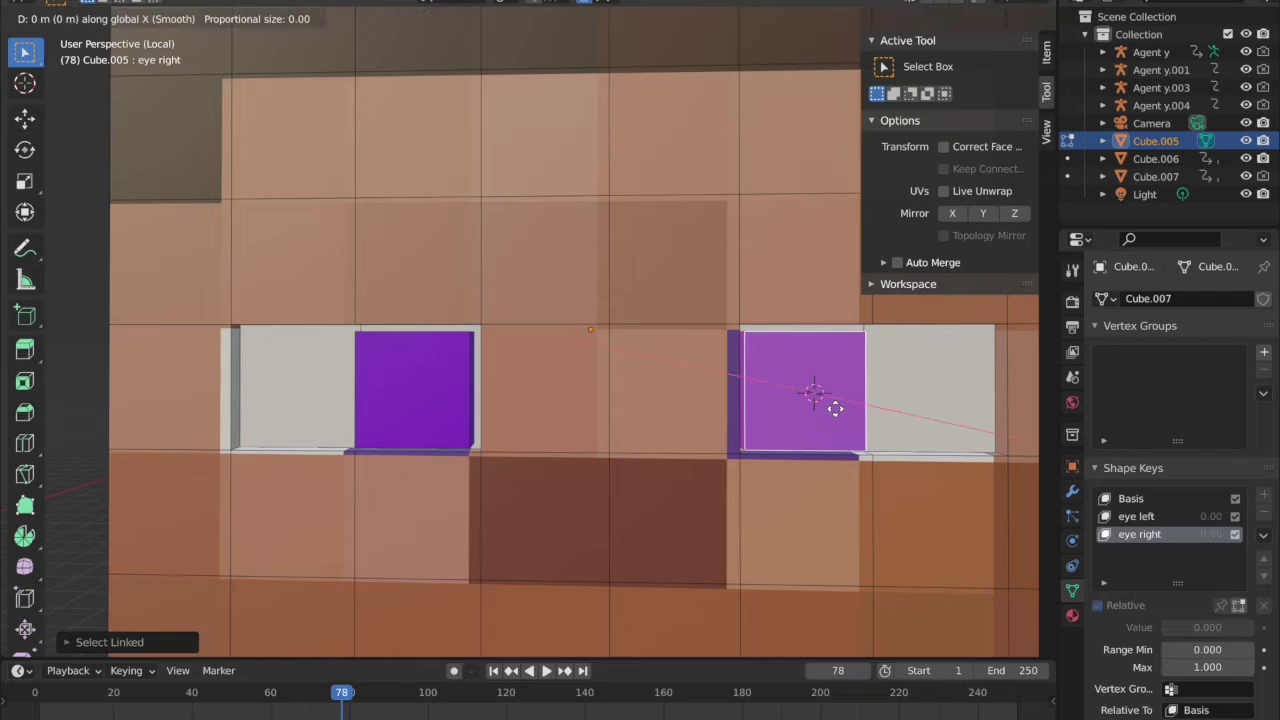
{"action": "left_click", "coordinate": [823, 409]}
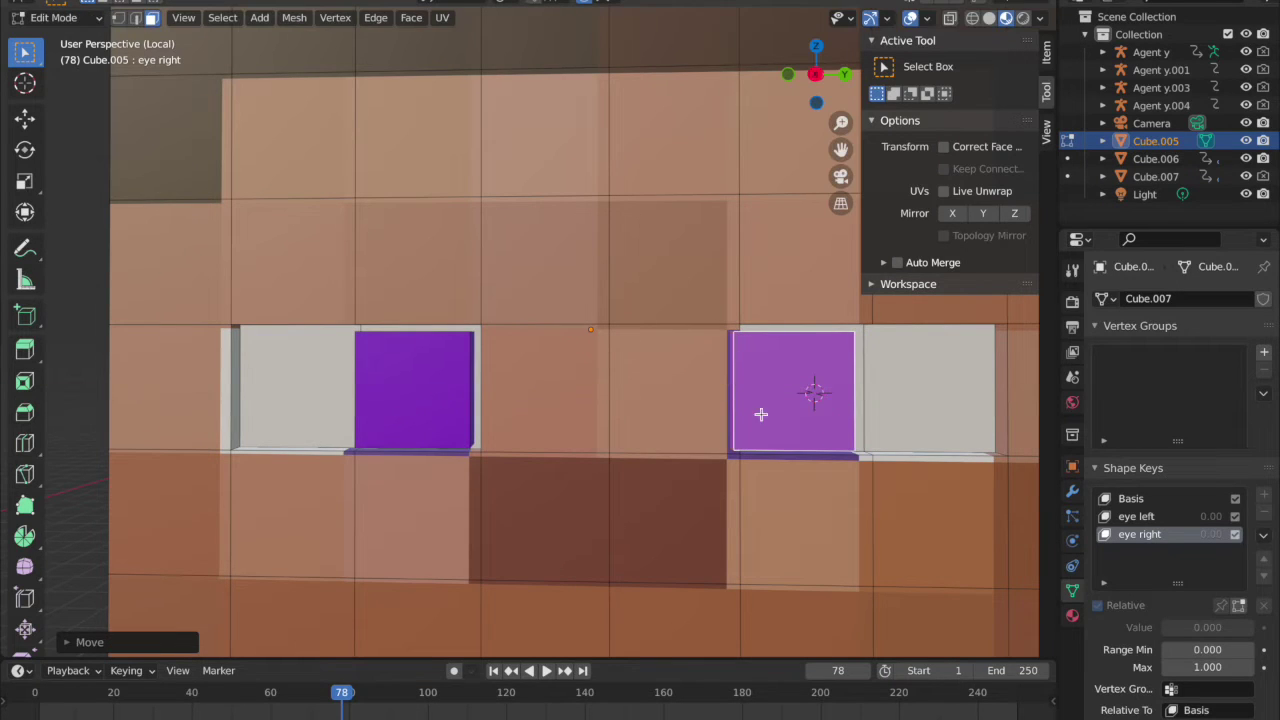
Step: Select the whole iris block of the −Y side eye and move it along Y onto that eye's outer square
{"action": "left_click", "coordinate": [411, 395]}
{"action": "key", "text": "l"}
{"action": "key", "text": "g"}
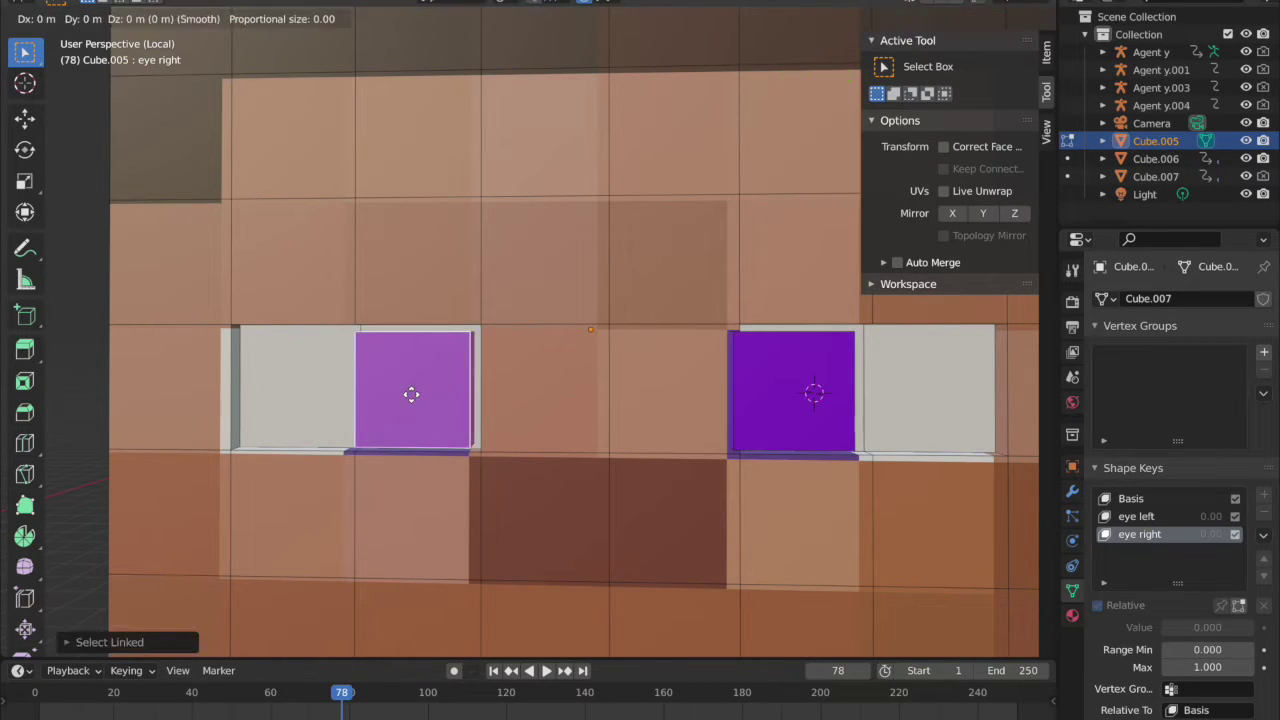
{"action": "key", "text": "y"}
{"action": "left_click", "coordinate": [287, 384]}
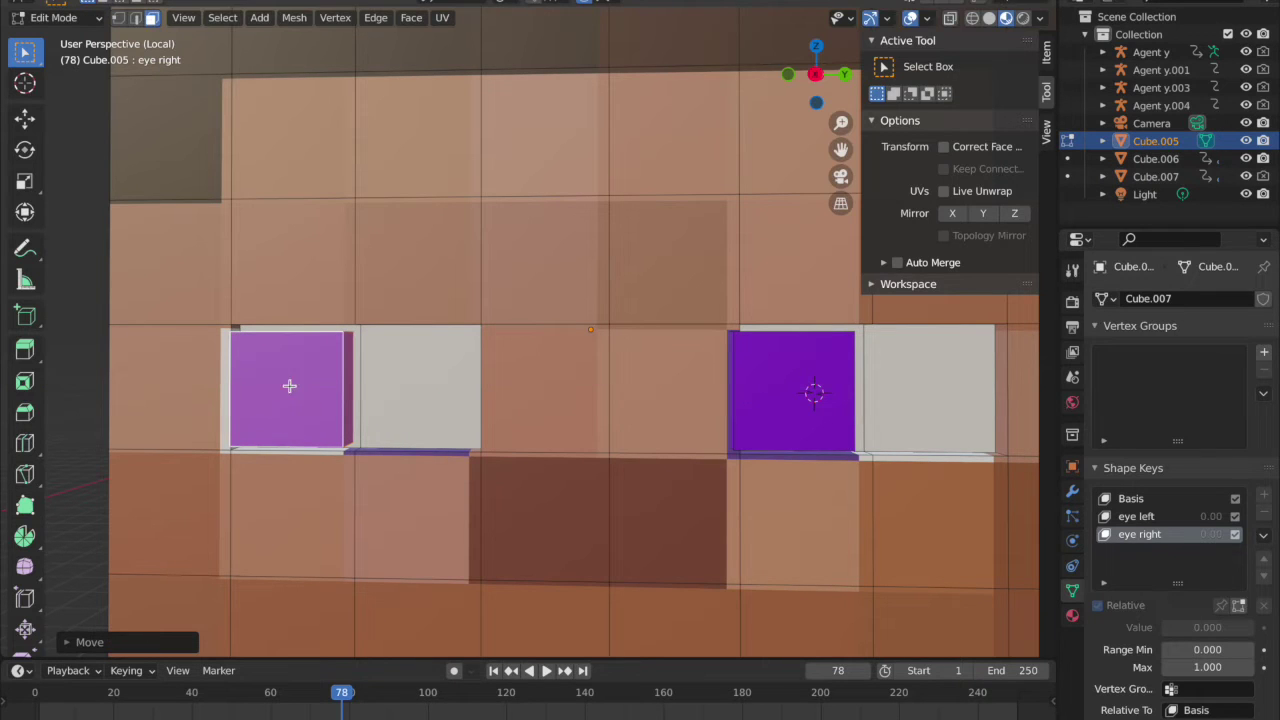
Step: Back in Object Mode, test both gaze keys, setting eye right to about 0.82 and eye left to 0.566
{"action": "key", "text": "Tab"}
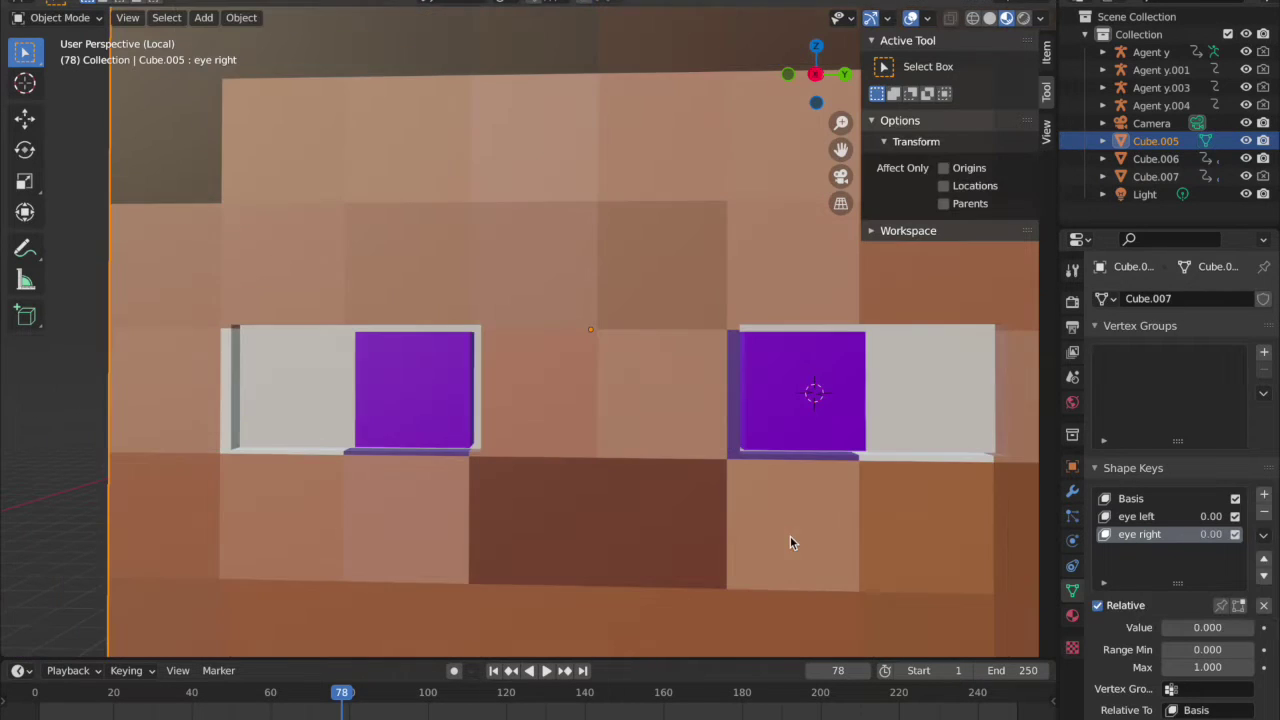
{"action": "left_click_drag", "start_coordinate": [1206, 627], "coordinate": [1252, 627]}
{"action": "left_click", "coordinate": [1150, 517]}
{"action": "left_click", "coordinate": [1150, 534]}
{"action": "left_click", "coordinate": [1152, 515]}
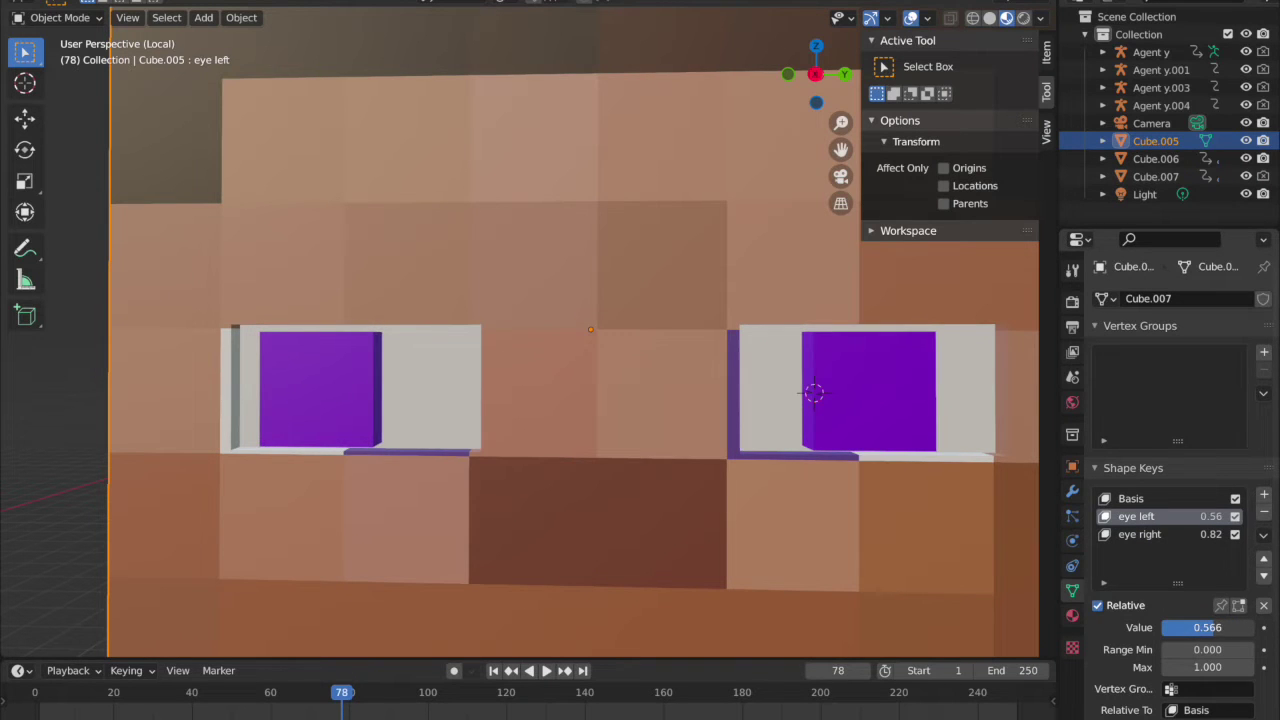
{"action": "middle_click_drag", "start_coordinate": [787, 530], "coordinate": [834, 531]}
{"action": "key", "text": "Tab"}
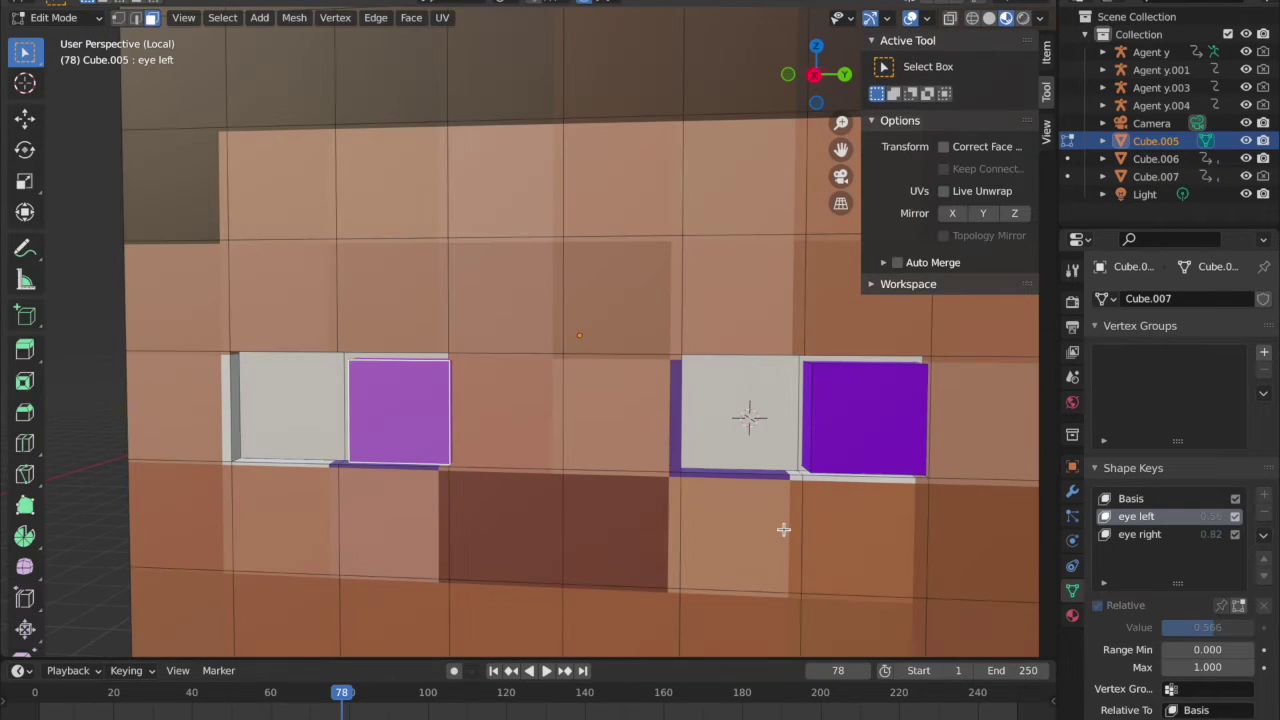
{"action": "key", "text": "Tab"}
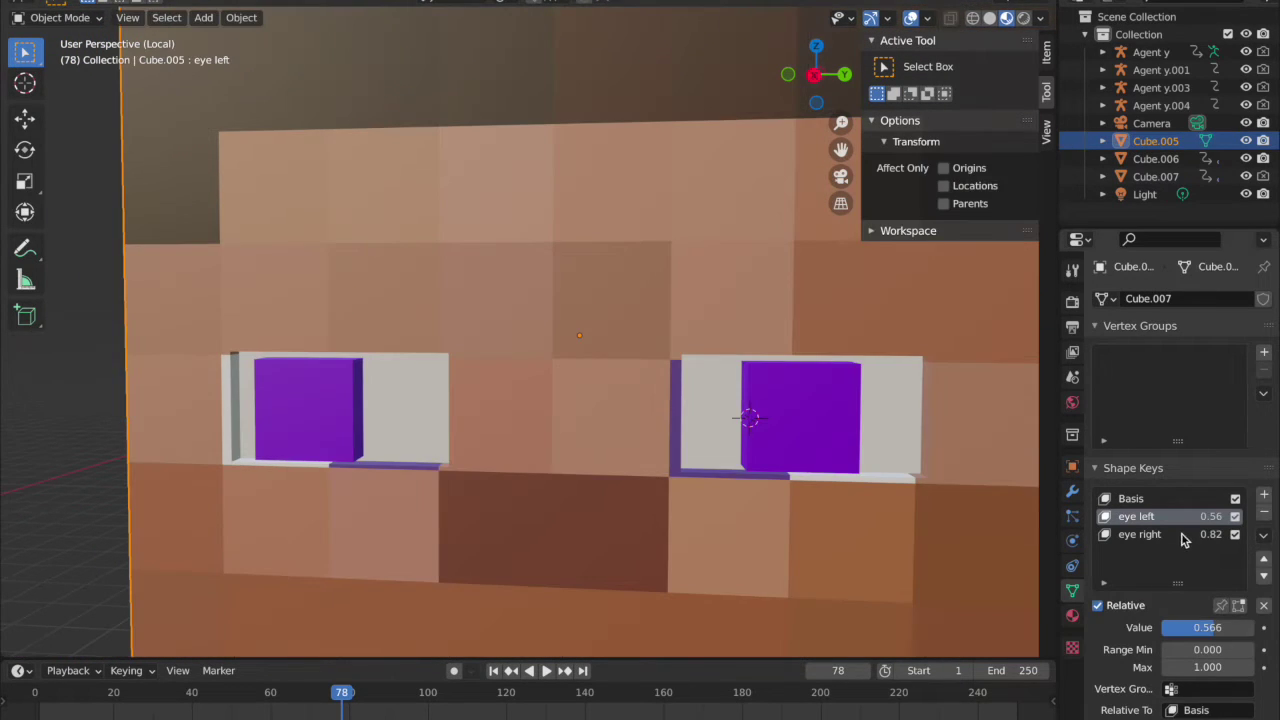
Step: Add another shape key to the head and name it "eye shrink"
{"action": "left_click", "coordinate": [1265, 496]}
{"action": "double_click", "coordinate": [1133, 552]}
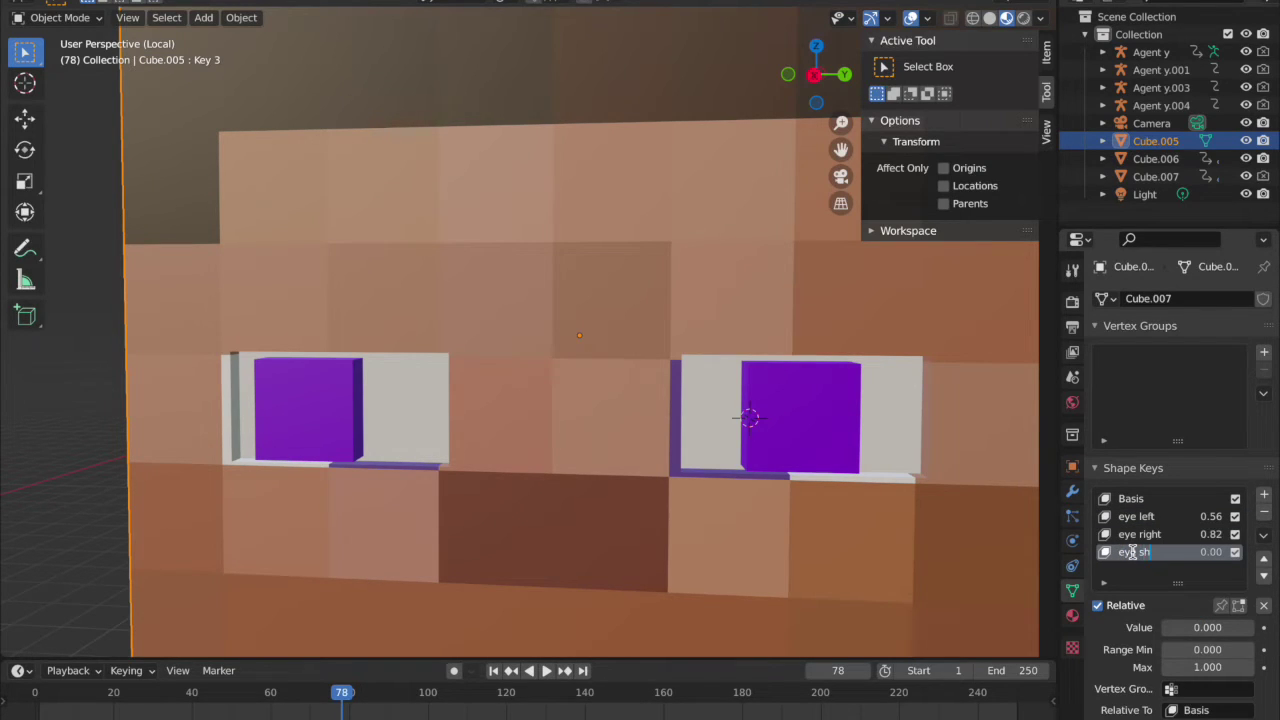
{"action": "type", "text": "eye shrink"}
{"action": "key", "text": "Return"}
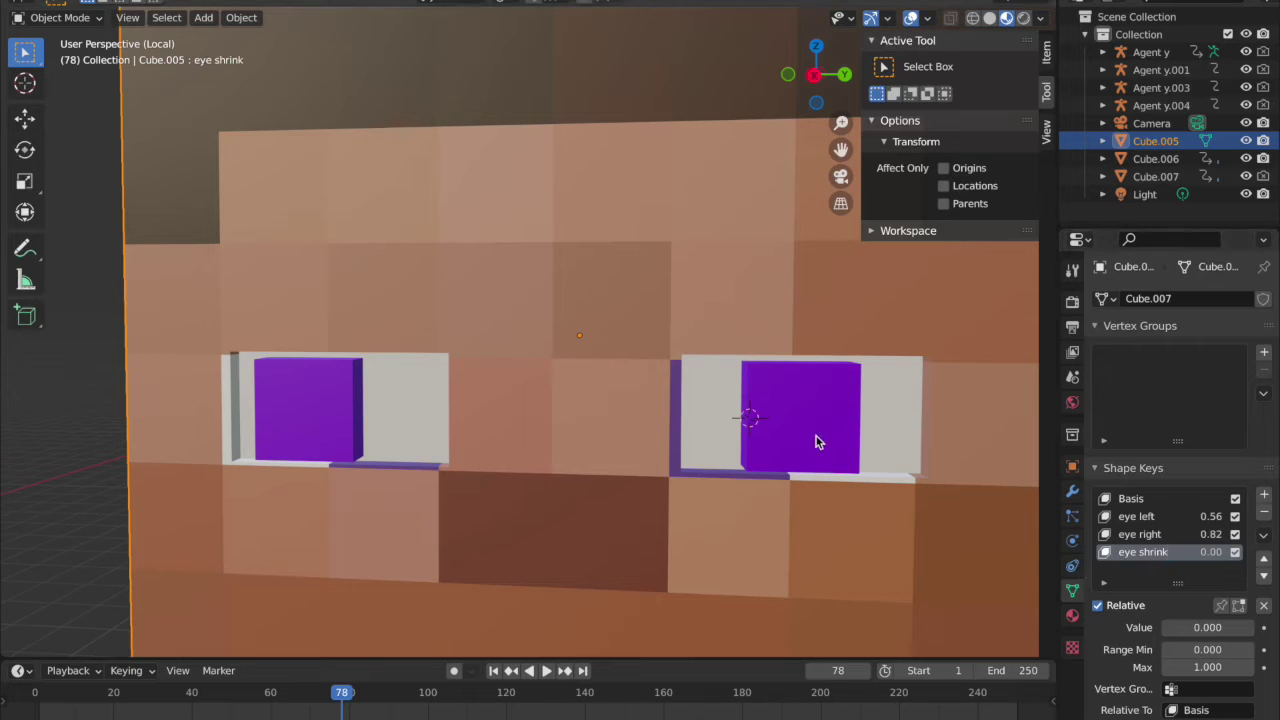
Step: In Edit Mode for the eye shrink key, scale the +Y side iris block down to a small square in place
{"action": "key", "text": "Tab"}
{"action": "left_click", "coordinate": [702, 440]}
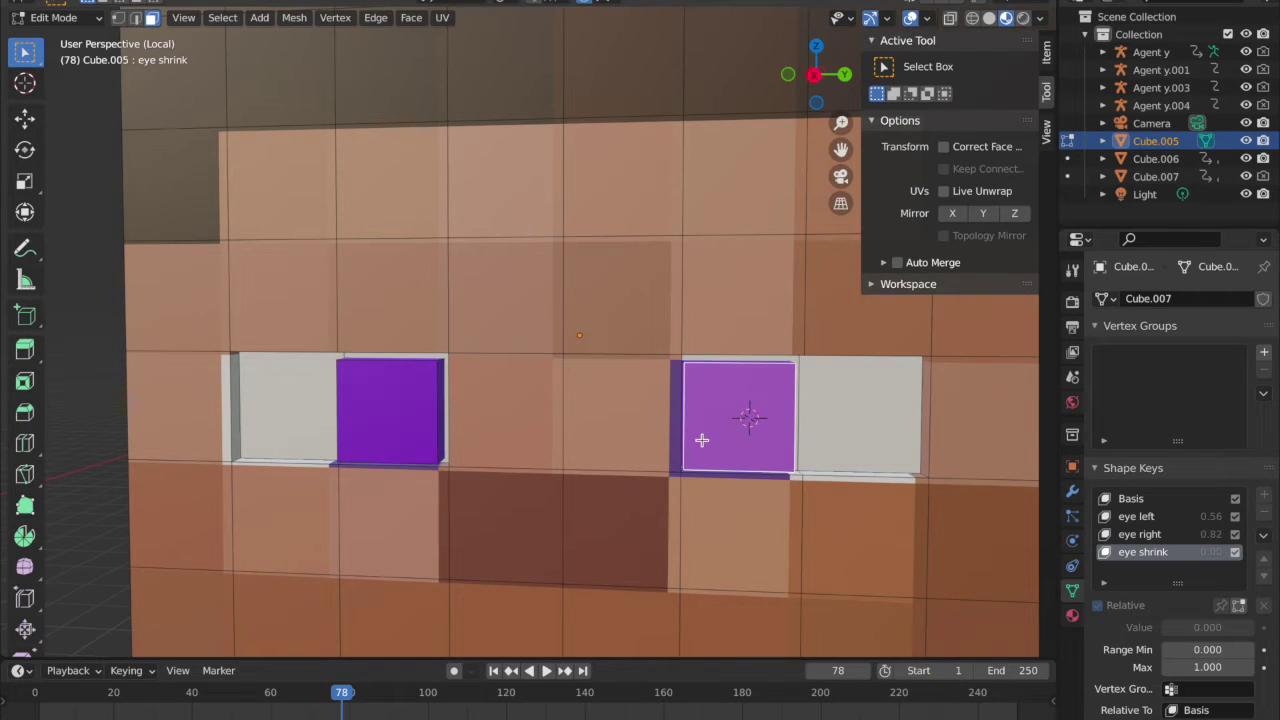
{"action": "key", "text": "l"}
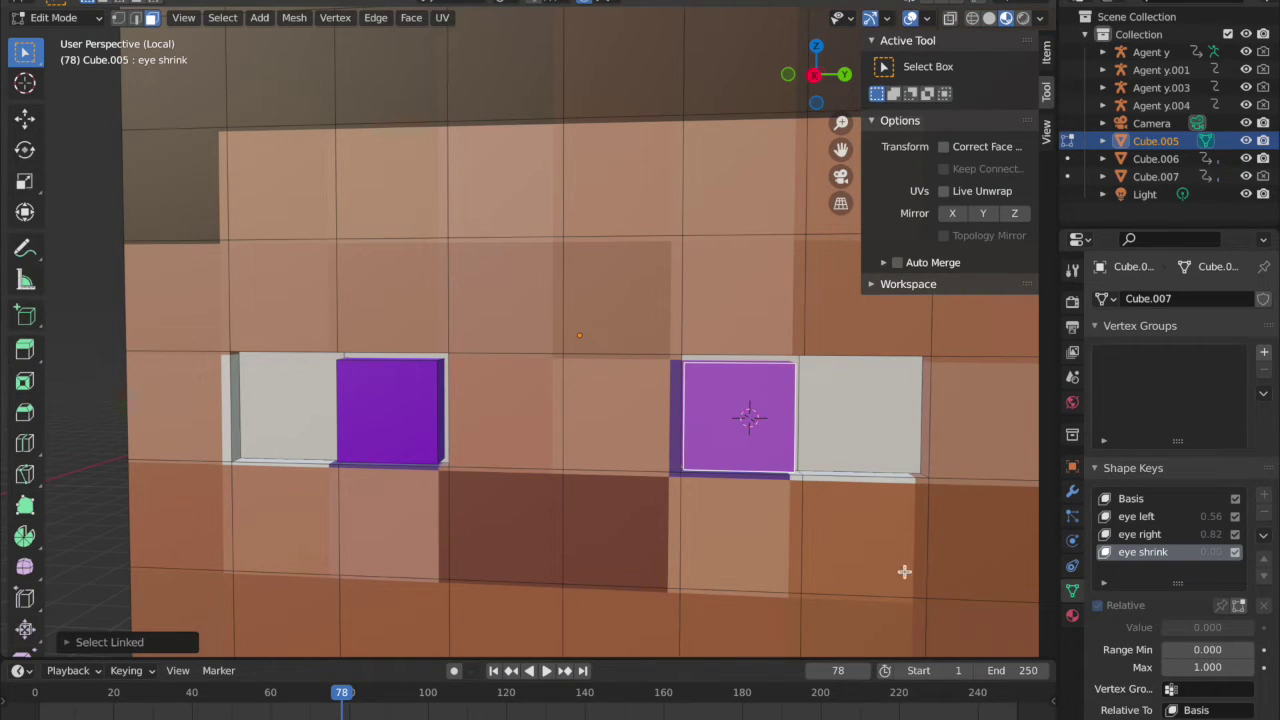
{"action": "key", "text": "s"}
{"action": "left_click", "coordinate": [770, 444]}
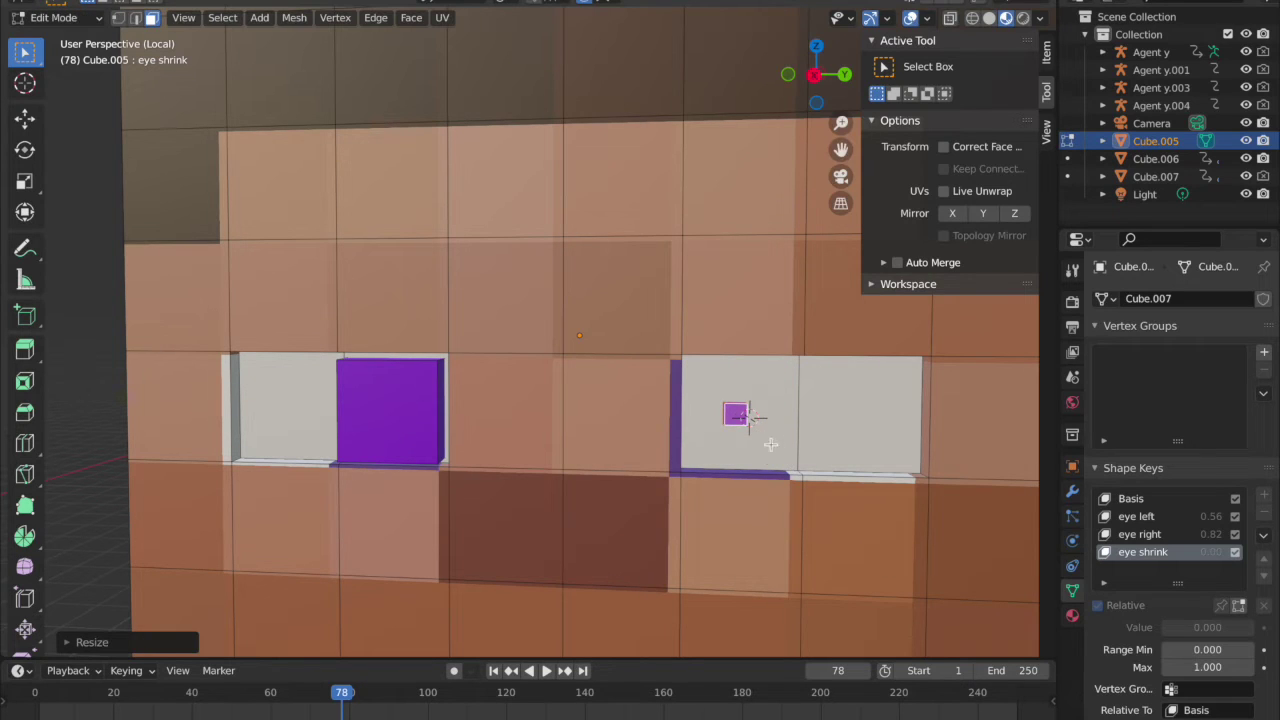
Step: Select the whole iris block of the −Y side eye, scale it down in place and view the face straight on
{"action": "left_click", "coordinate": [412, 427]}
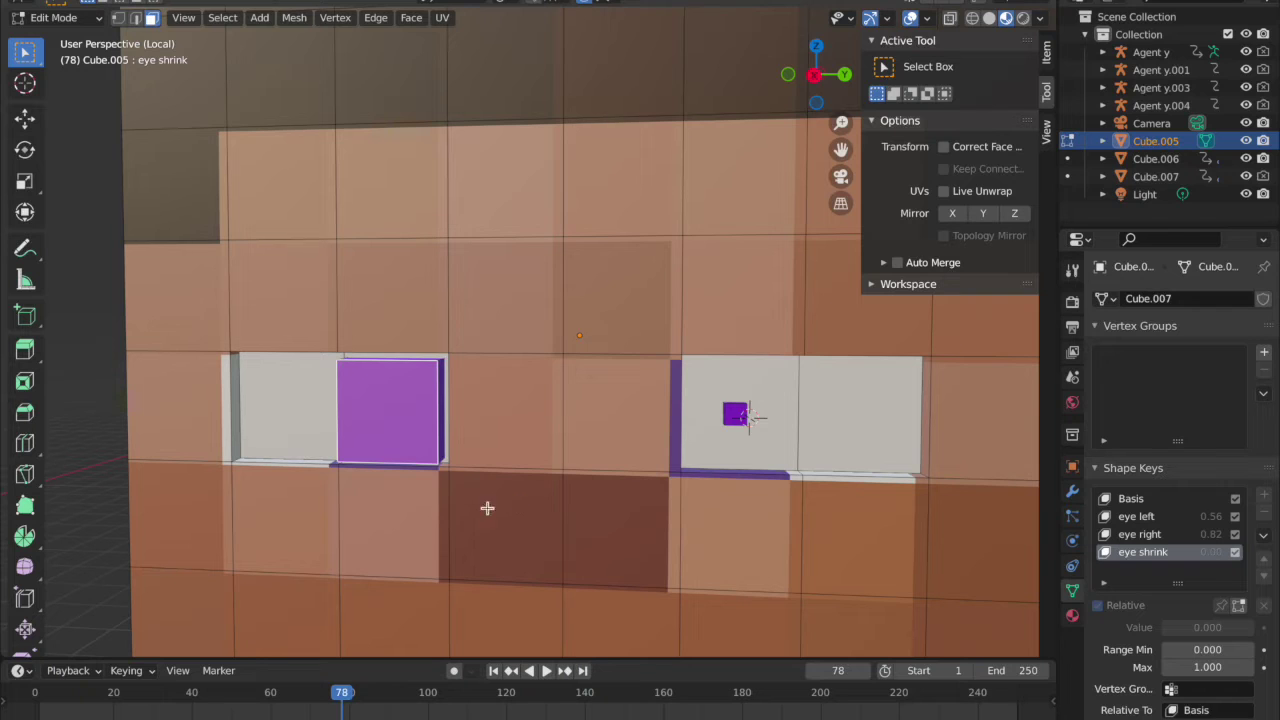
{"action": "key", "text": "l"}
{"action": "key", "text": "s"}
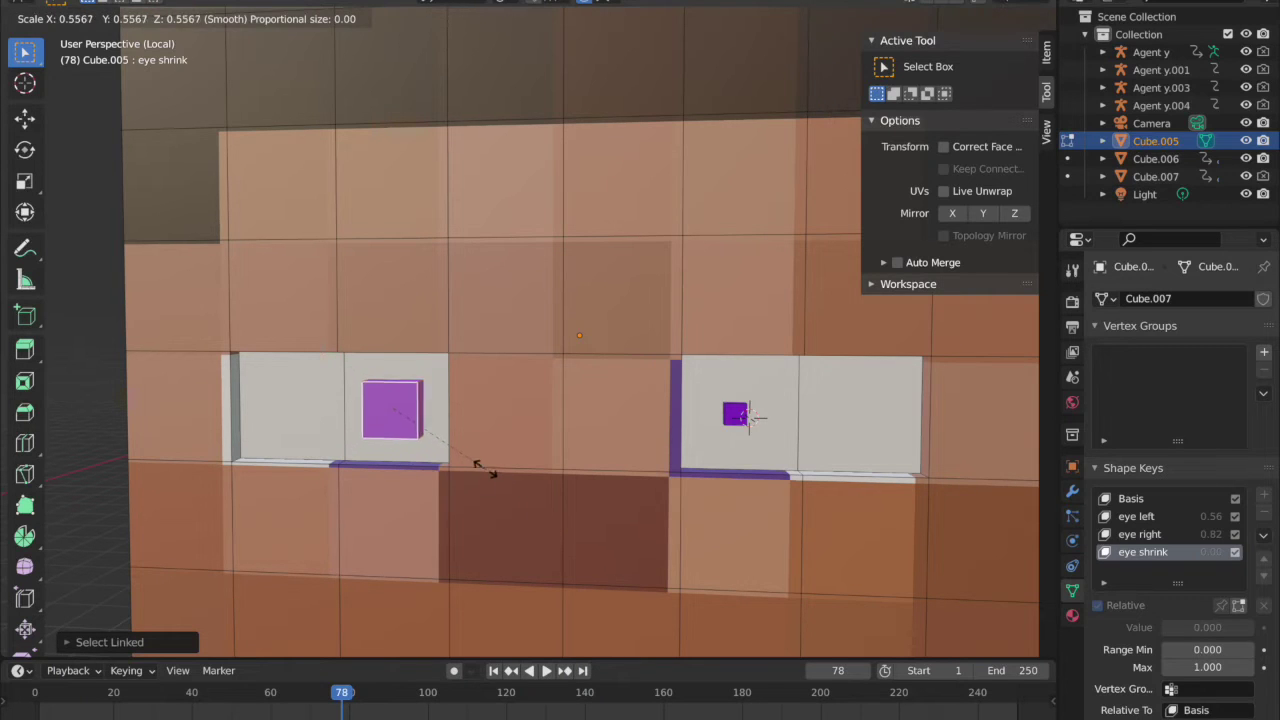
{"action": "left_click", "coordinate": [456, 447]}
{"action": "left_click", "coordinate": [816, 74]}
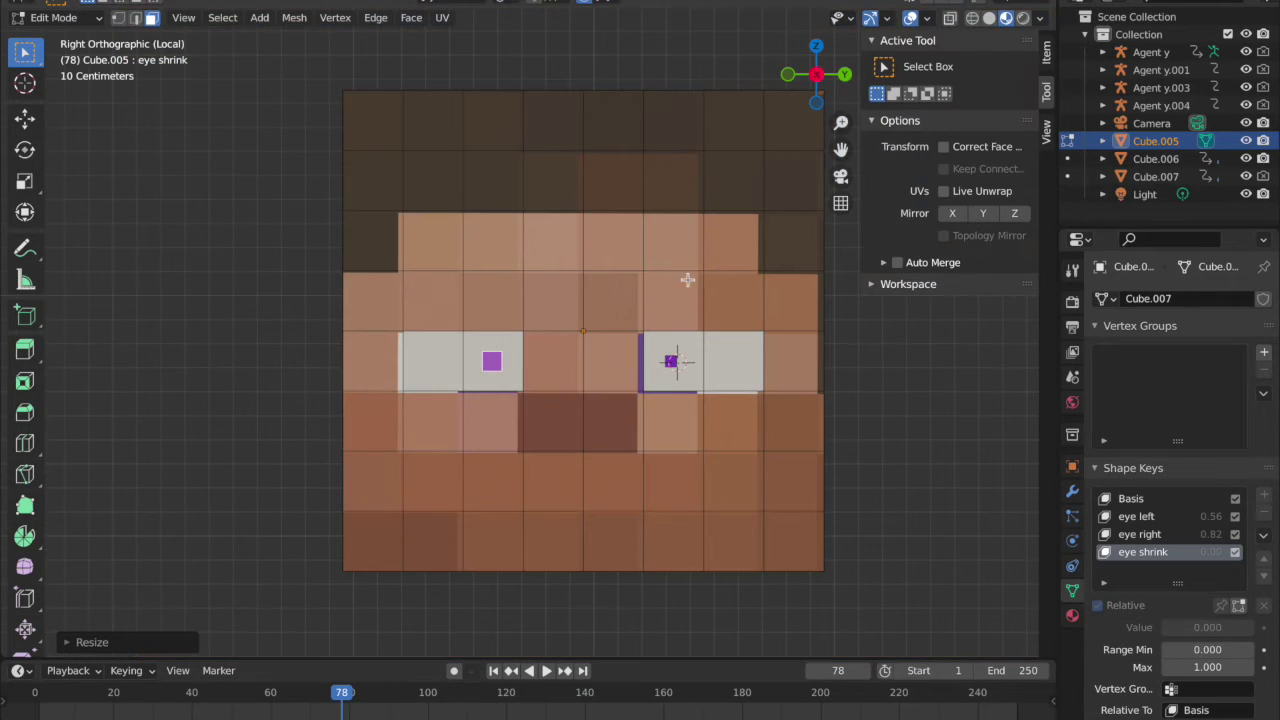
Step: Scale the −Y side iris block down further in place for the eye shrink key
{"action": "scroll", "coordinate": [569, 357], "scroll_direction": "up", "scroll_amount": 2}
{"action": "key", "text": "s"}
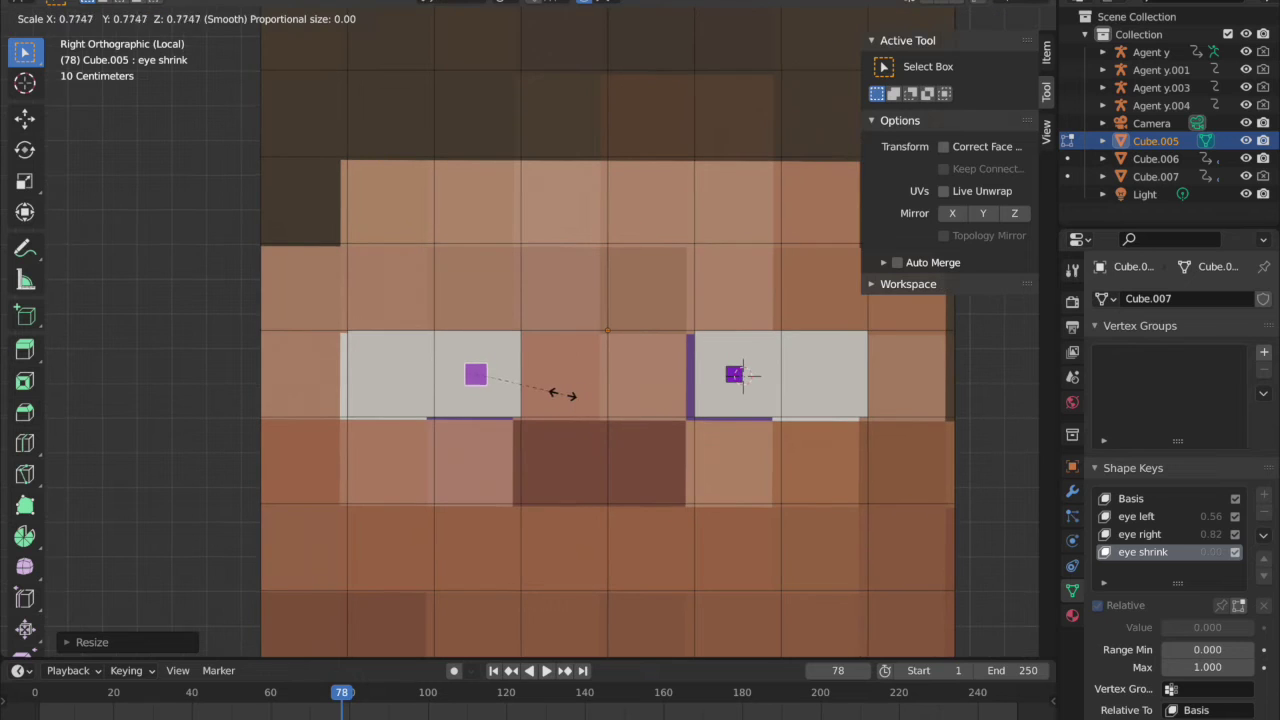
{"action": "key", "text": "s"}
{"action": "right_click", "coordinate": [617, 436]}
{"action": "middle_click_drag", "start_coordinate": [617, 436], "coordinate": [617, 436]}
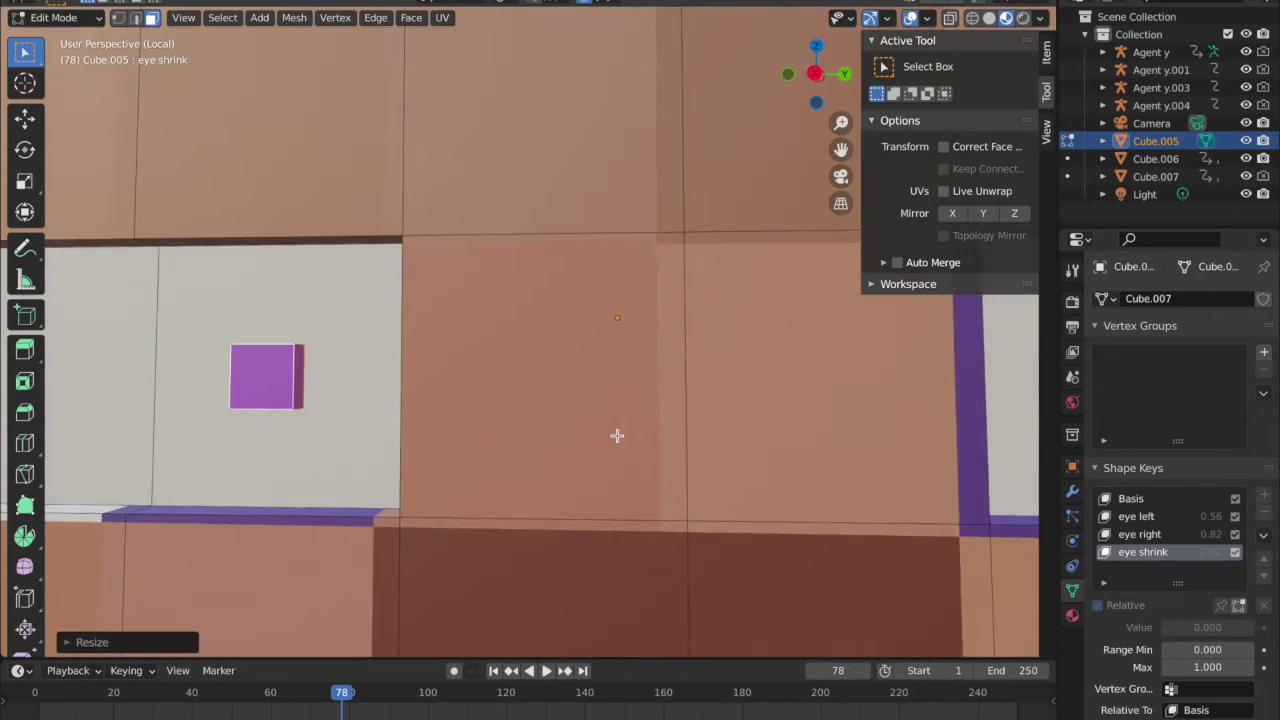
Step: Back in Object Mode, test eye shrink with negative values and set its Range Min to -0.2
{"action": "scroll", "coordinate": [617, 436], "scroll_direction": "down", "scroll_amount": 5}
{"action": "key", "text": "Tab"}
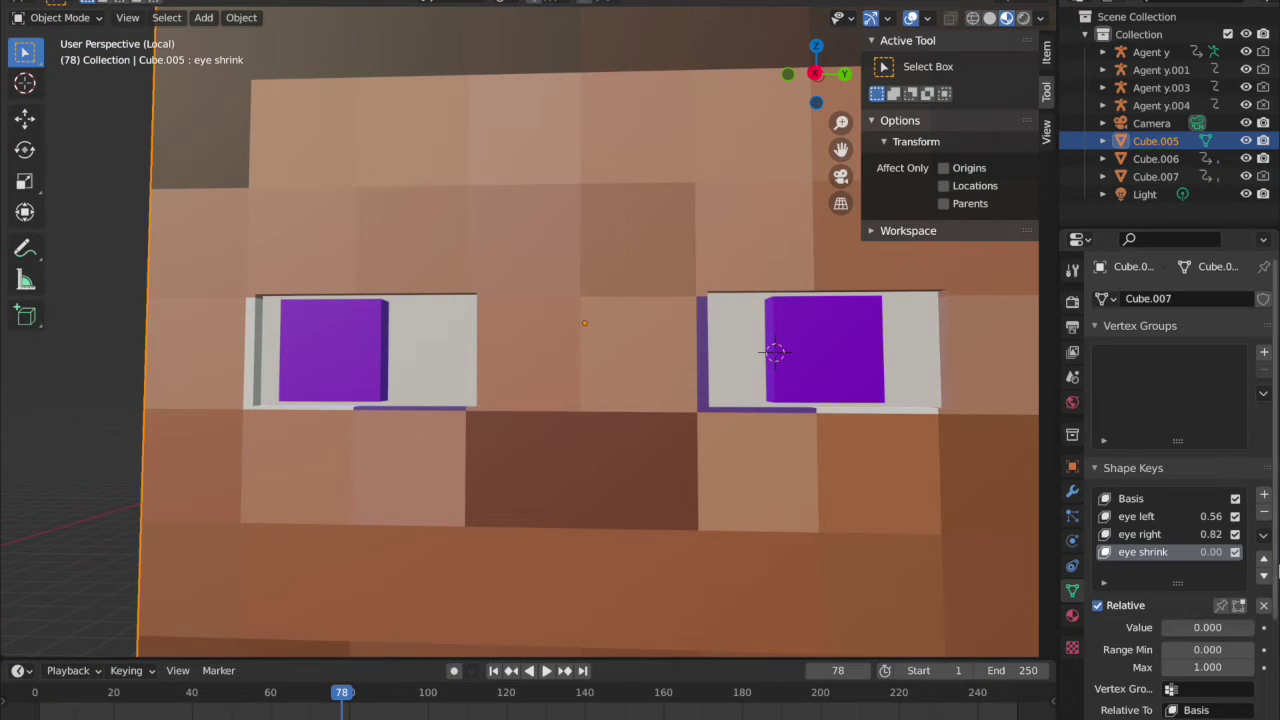
{"action": "left_click_drag", "start_coordinate": [1222, 628], "coordinate": [1157, 627]}
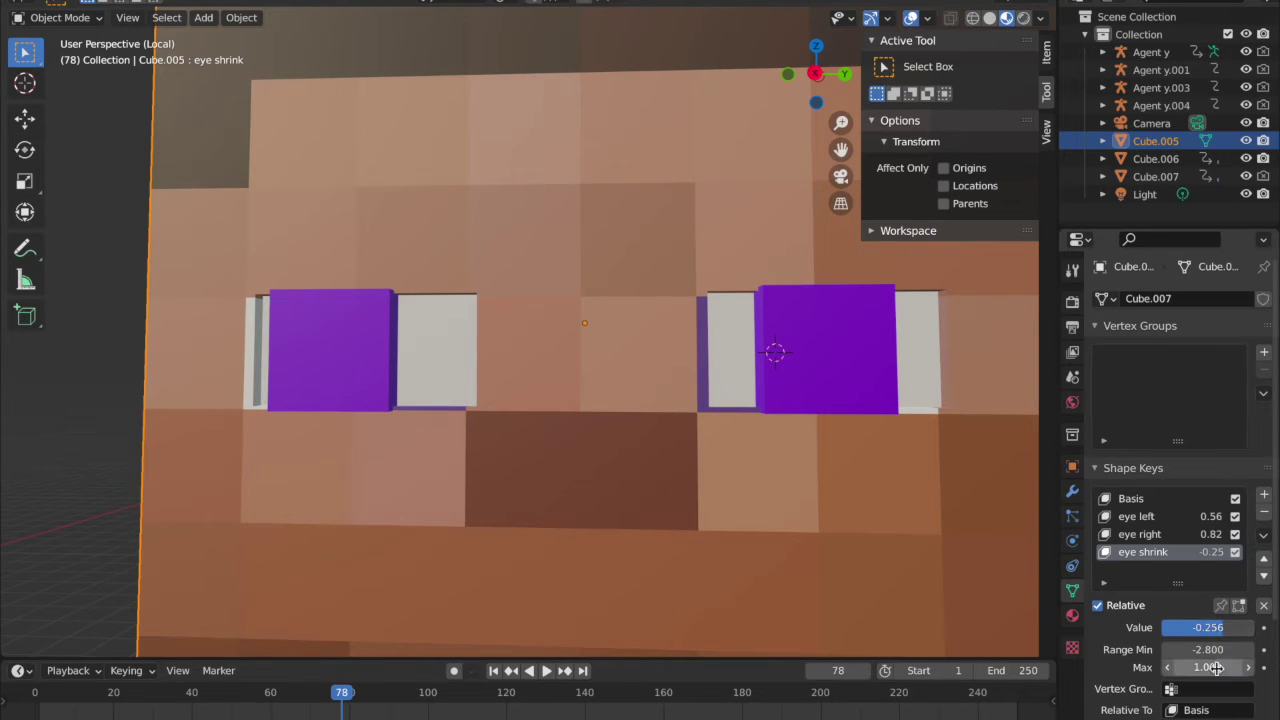
{"action": "left_click", "coordinate": [1212, 650]}
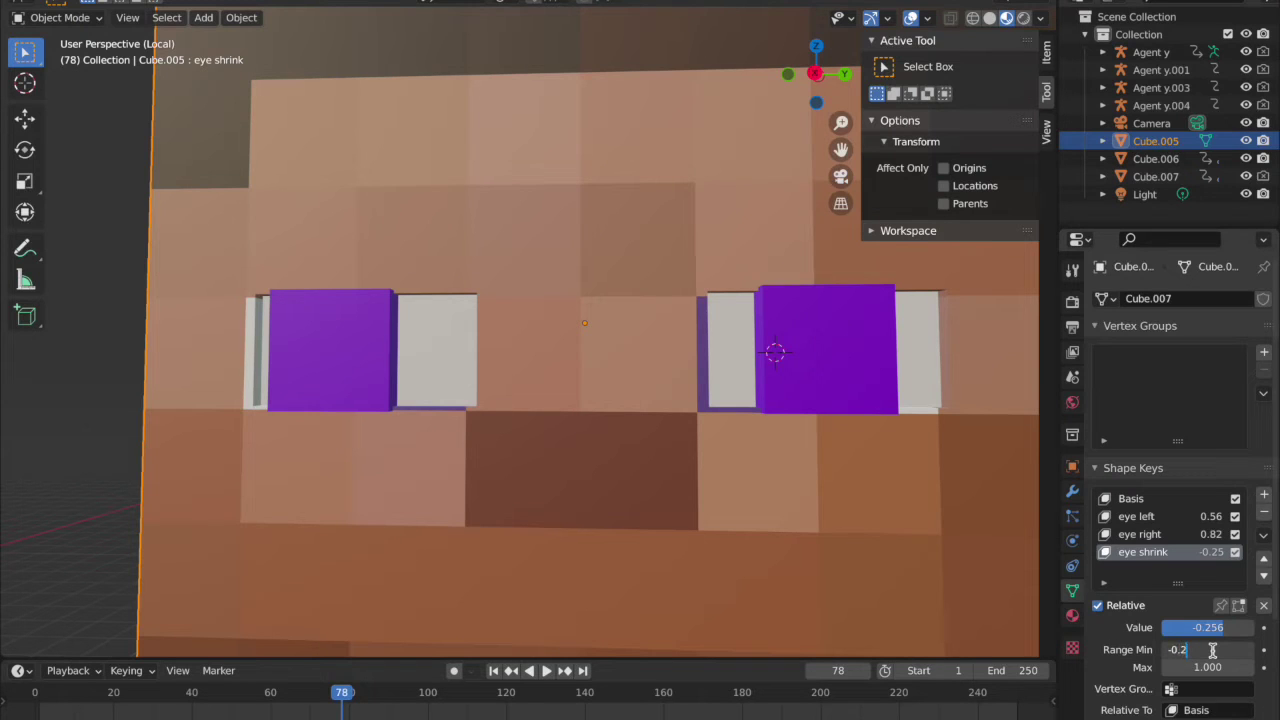
{"action": "key", "text": "Return"}
Step: Test eye shrink at values above 1, set its Range Max to 1.2 and leave its value at 1.200
{"action": "left_click_drag", "start_coordinate": [1205, 627], "coordinate": [1258, 632]}
{"action": "left_click_drag", "start_coordinate": [1216, 672], "coordinate": [1254, 672]}
{"action": "left_click_drag", "start_coordinate": [1208, 628], "coordinate": [1254, 628]}
{"action": "key", "text": "ctrl+z"}
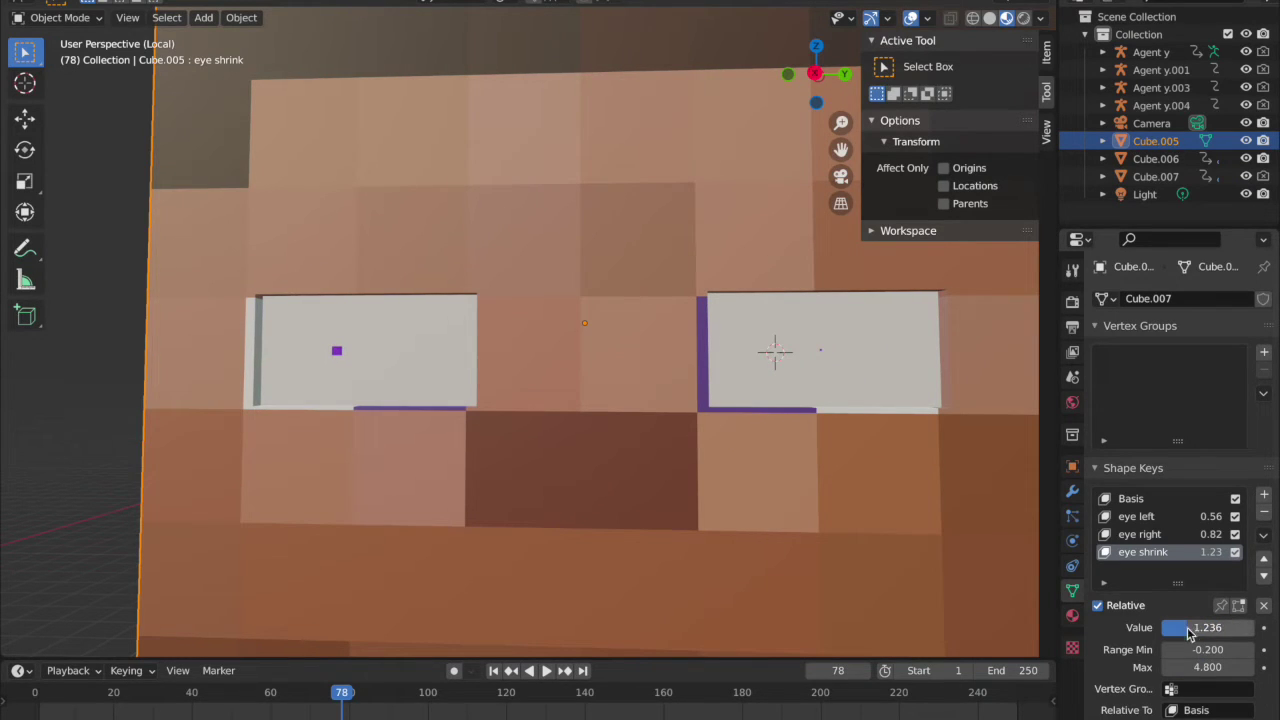
{"action": "left_click", "coordinate": [1207, 668]}
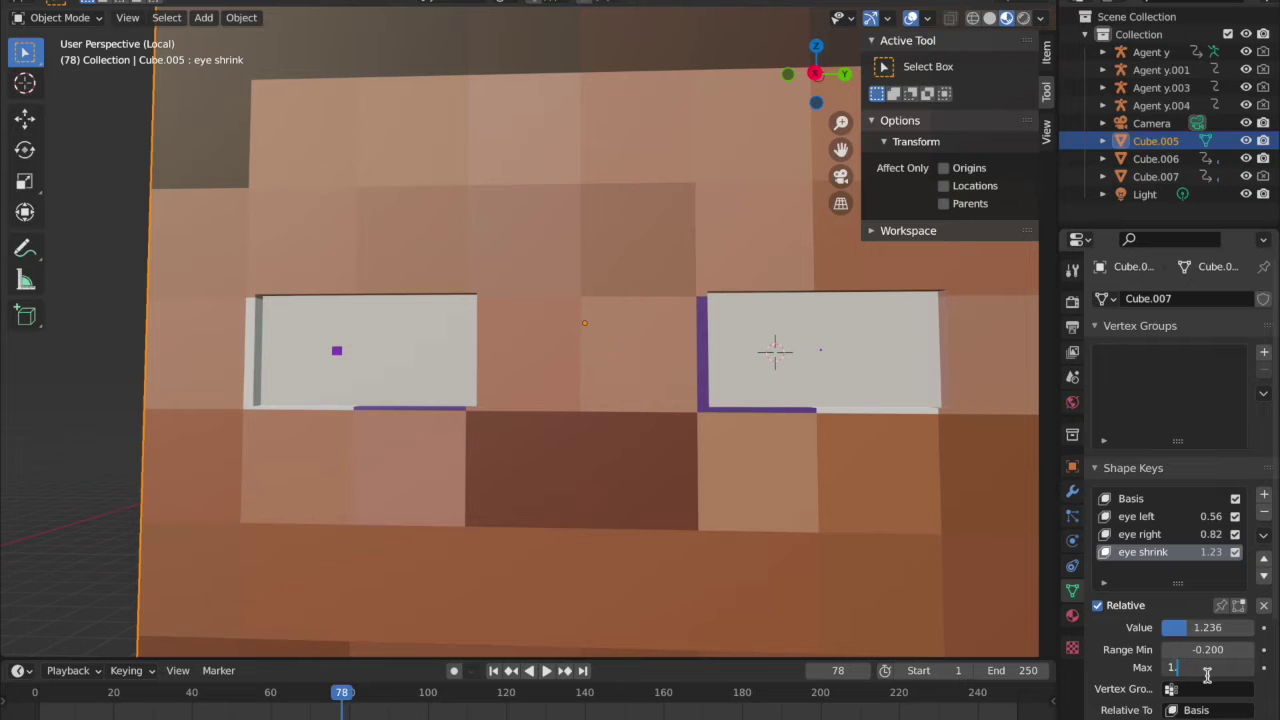
{"action": "type", "text": "1.2"}
{"action": "key", "text": "Return"}
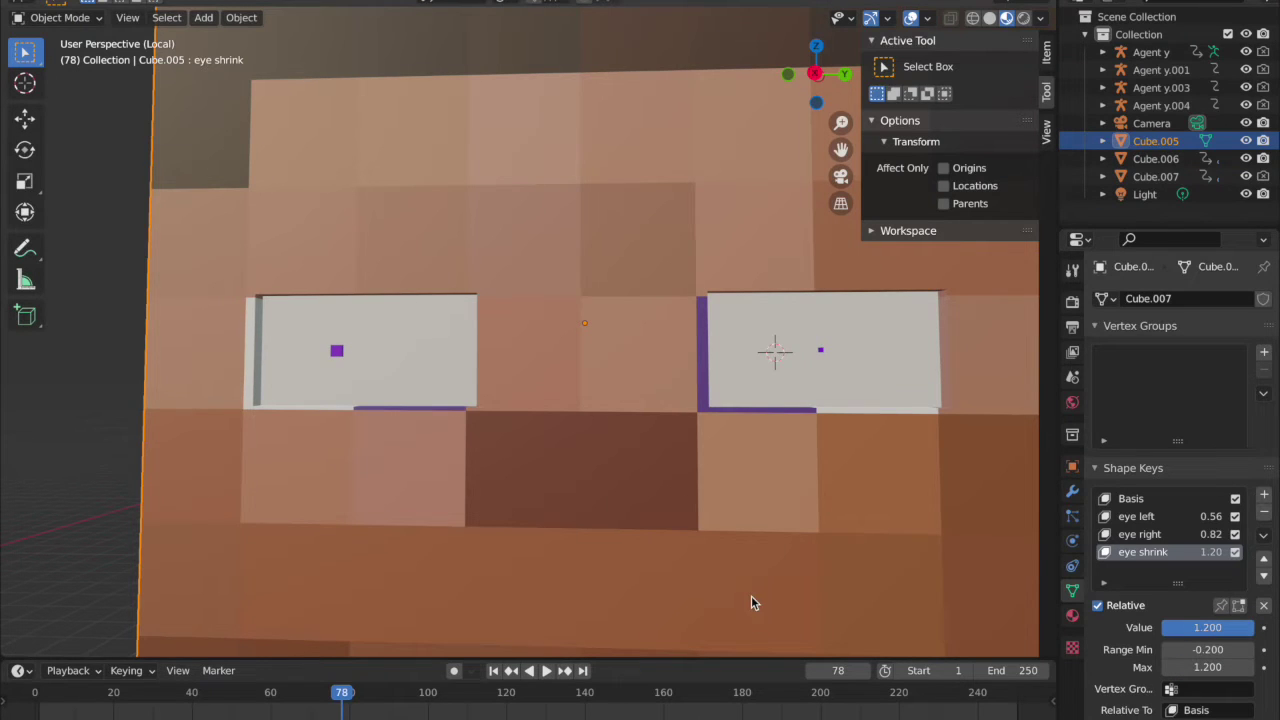
{"action": "scroll", "coordinate": [751, 595], "scroll_direction": "down", "scroll_amount": 2}
{"action": "left_click_drag", "start_coordinate": [1212, 627], "coordinate": [1250, 627]}
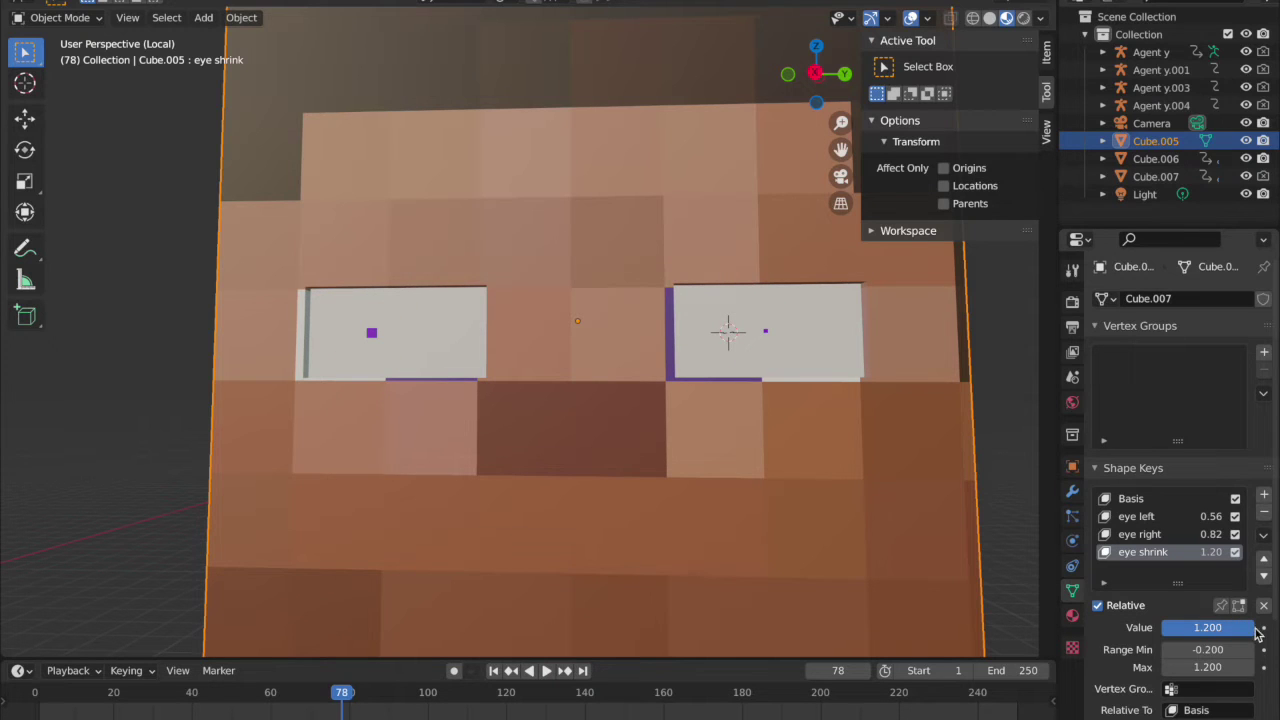
{"action": "scroll", "coordinate": [864, 623], "scroll_direction": "down", "scroll_amount": 2}
{"action": "scroll", "coordinate": [864, 630], "scroll_direction": "down", "scroll_amount": 1}
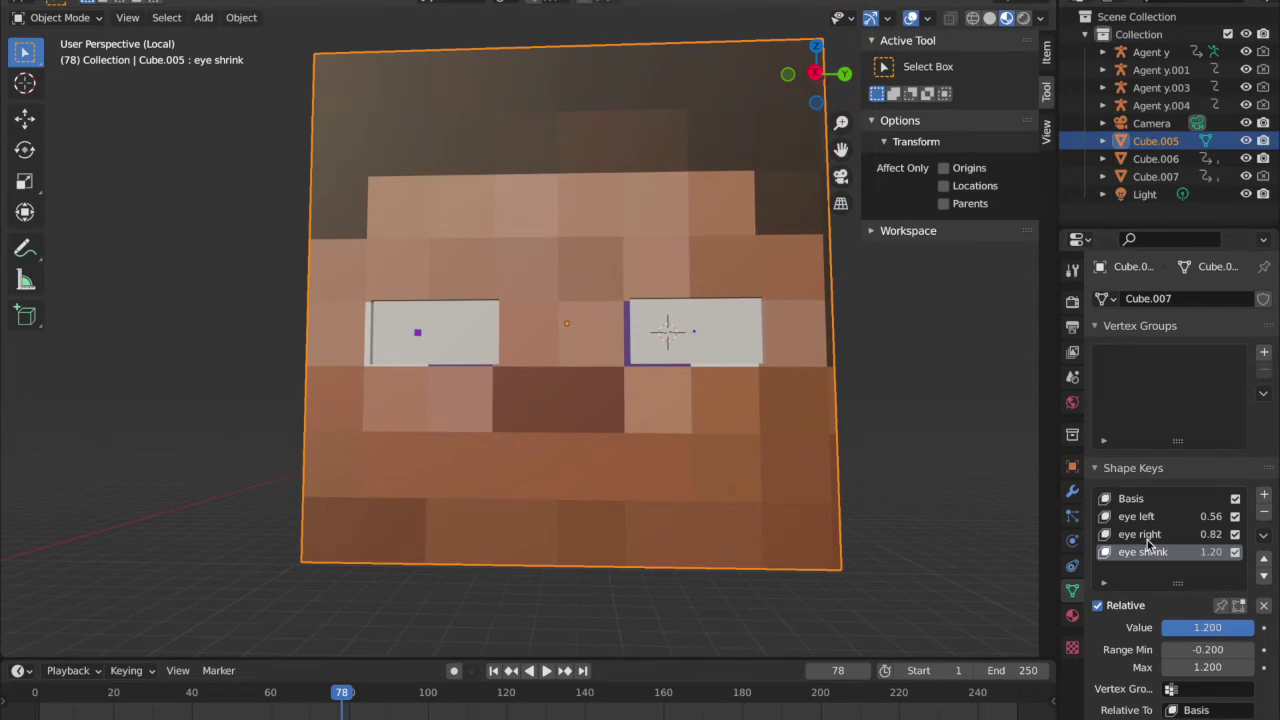
Step: Add another shape key to the head, name it "MOUTH" and enter Edit Mode
{"action": "left_click", "coordinate": [1263, 494]}
{"action": "middle_click_drag", "start_coordinate": [768, 506], "coordinate": [768, 487]}
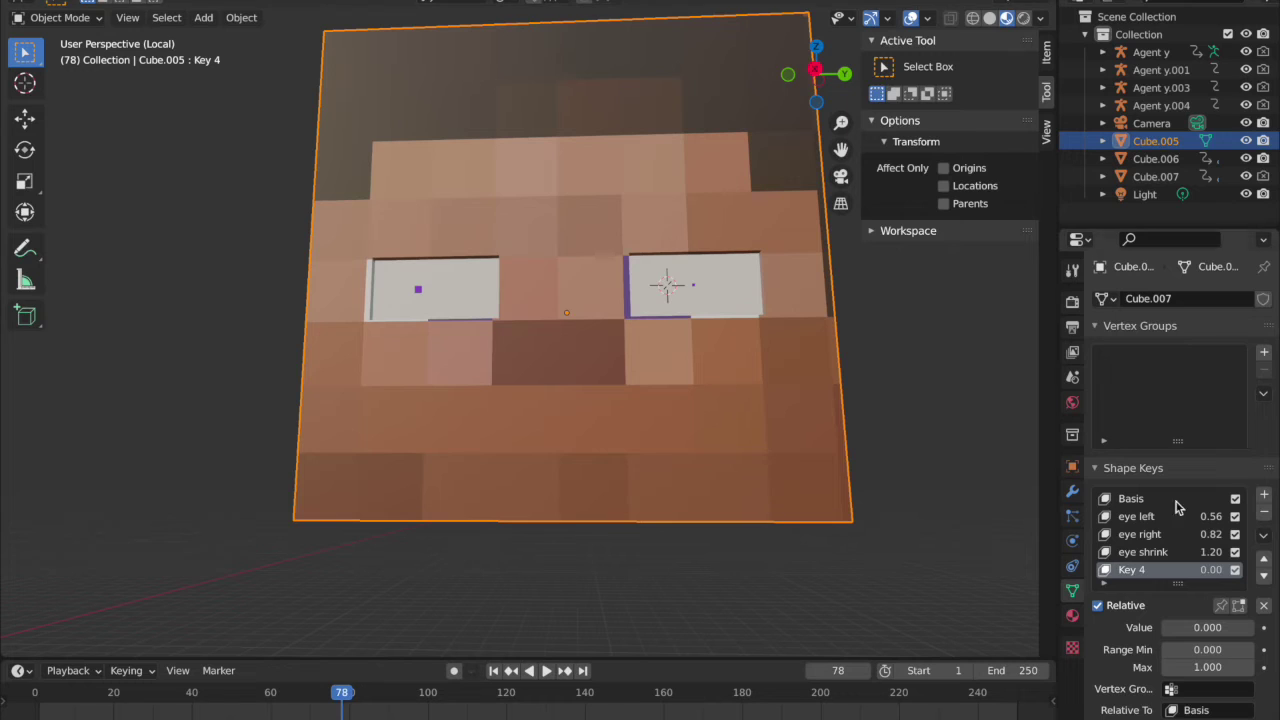
{"action": "double_click", "coordinate": [1140, 571]}
{"action": "left_click", "coordinate": [854, 443]}
{"action": "left_click", "coordinate": [617, 334]}
{"action": "key", "text": "Tab"}
{"action": "middle_click_drag", "start_coordinate": [614, 330], "coordinate": [628, 304]}
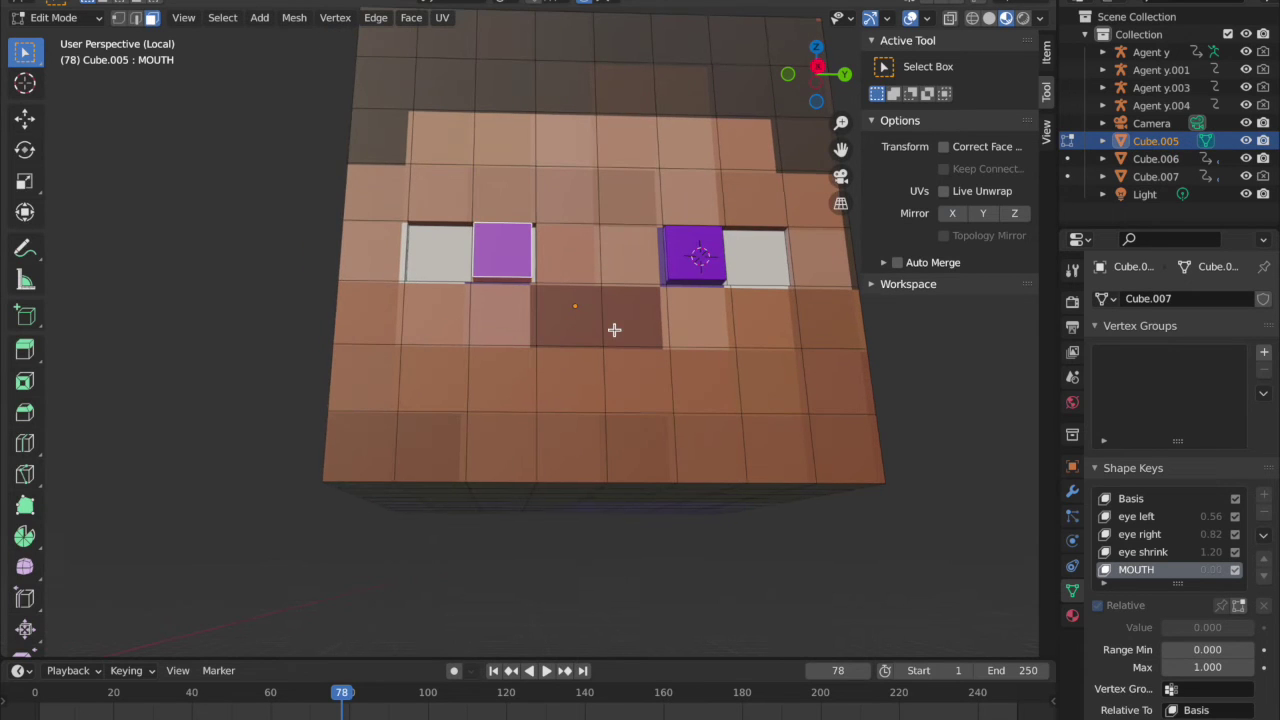
Step: Select the row of four mouth faces below the nose, duplicate them and pull the copy out in front of the face along X
{"action": "left_click", "coordinate": [591, 395]}
{"action": "middle_click_drag", "start_coordinate": [592, 396], "coordinate": [485, 290]}
{"action": "scroll", "coordinate": [592, 396], "scroll_direction": "up", "scroll_amount": 2}
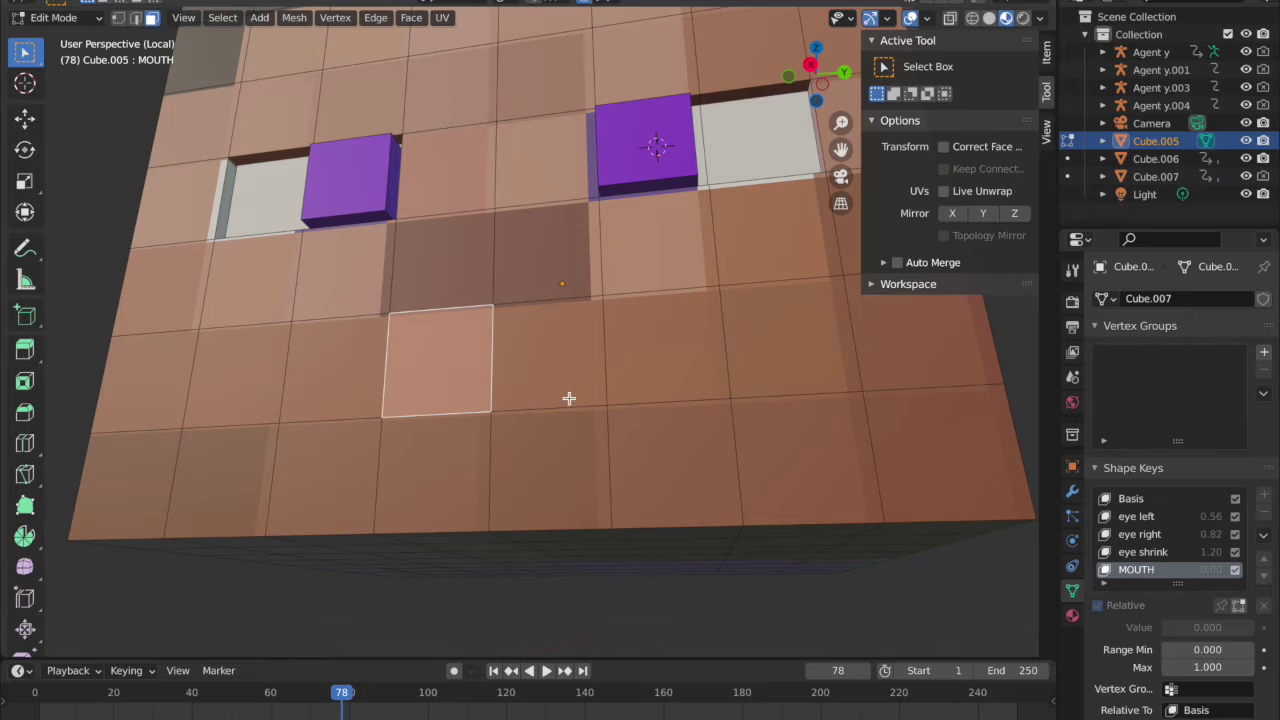
{"action": "middle_click_drag", "start_coordinate": [382, 386], "coordinate": [453, 441]}
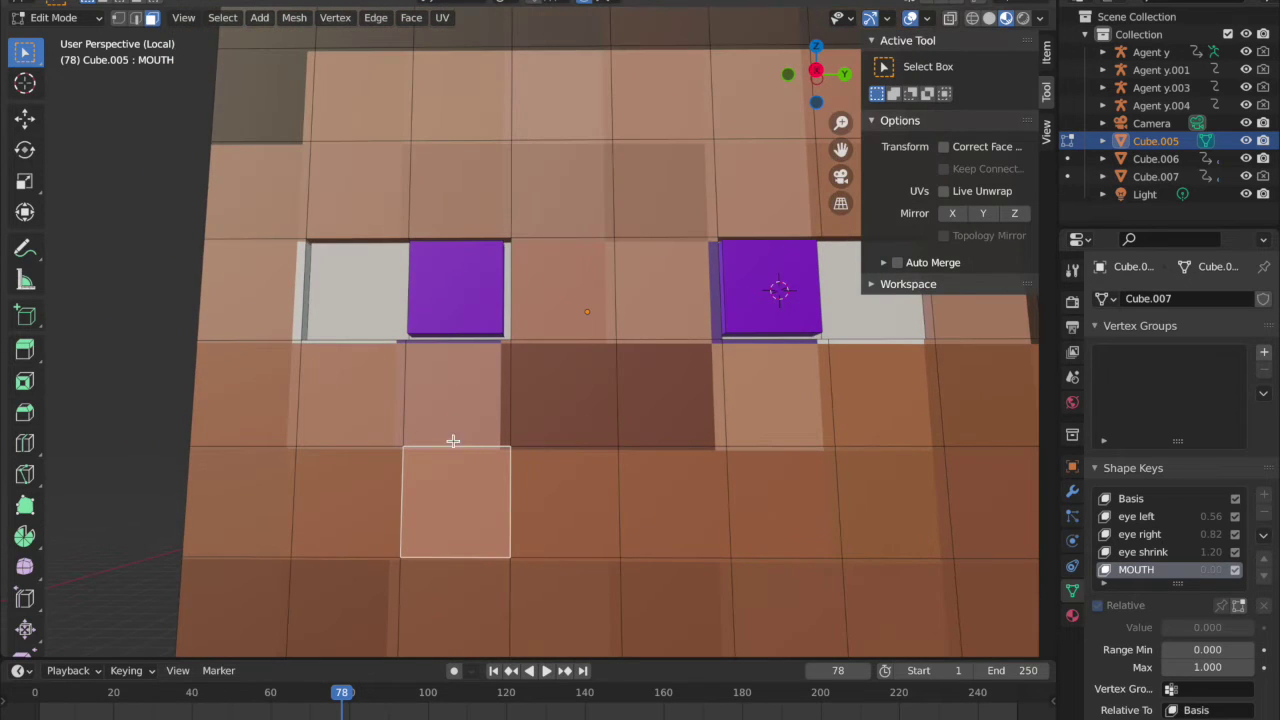
{"action": "left_click_drag", "start_coordinate": [490, 480], "coordinate": [842, 522], "text": "shift"}
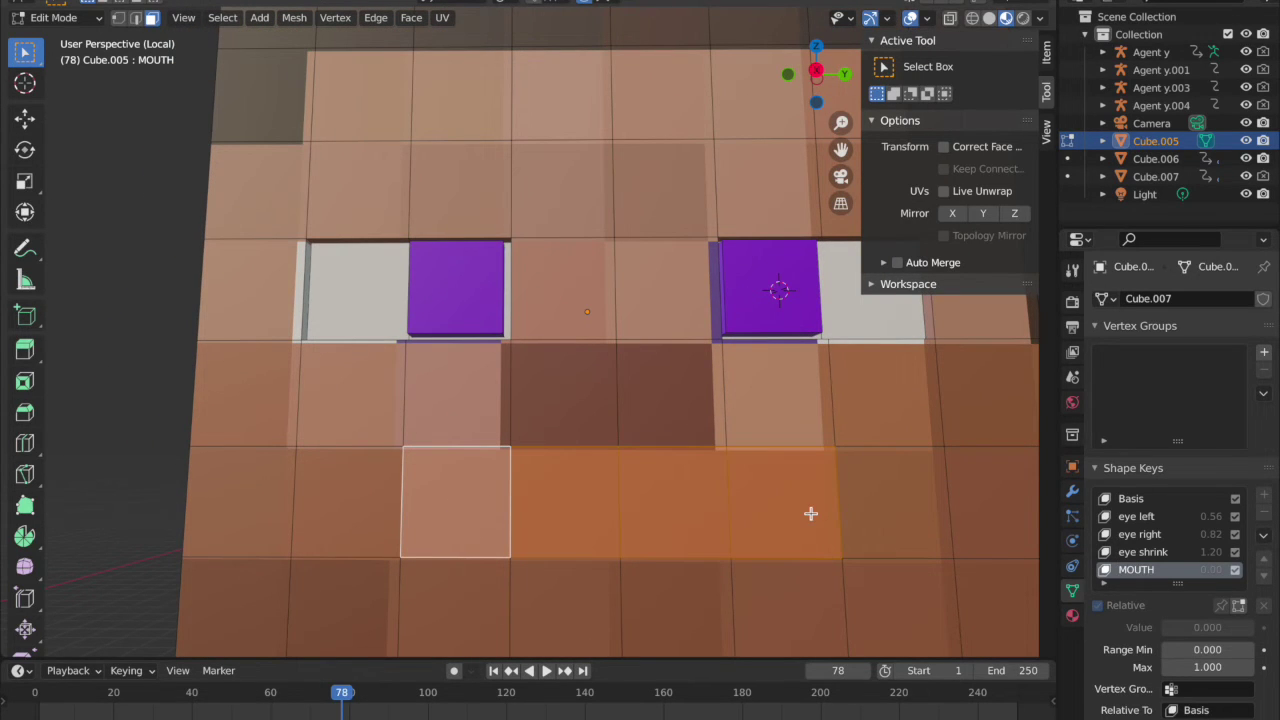
{"action": "right_click", "coordinate": [737, 544]}
{"action": "right_click", "coordinate": [740, 551]}
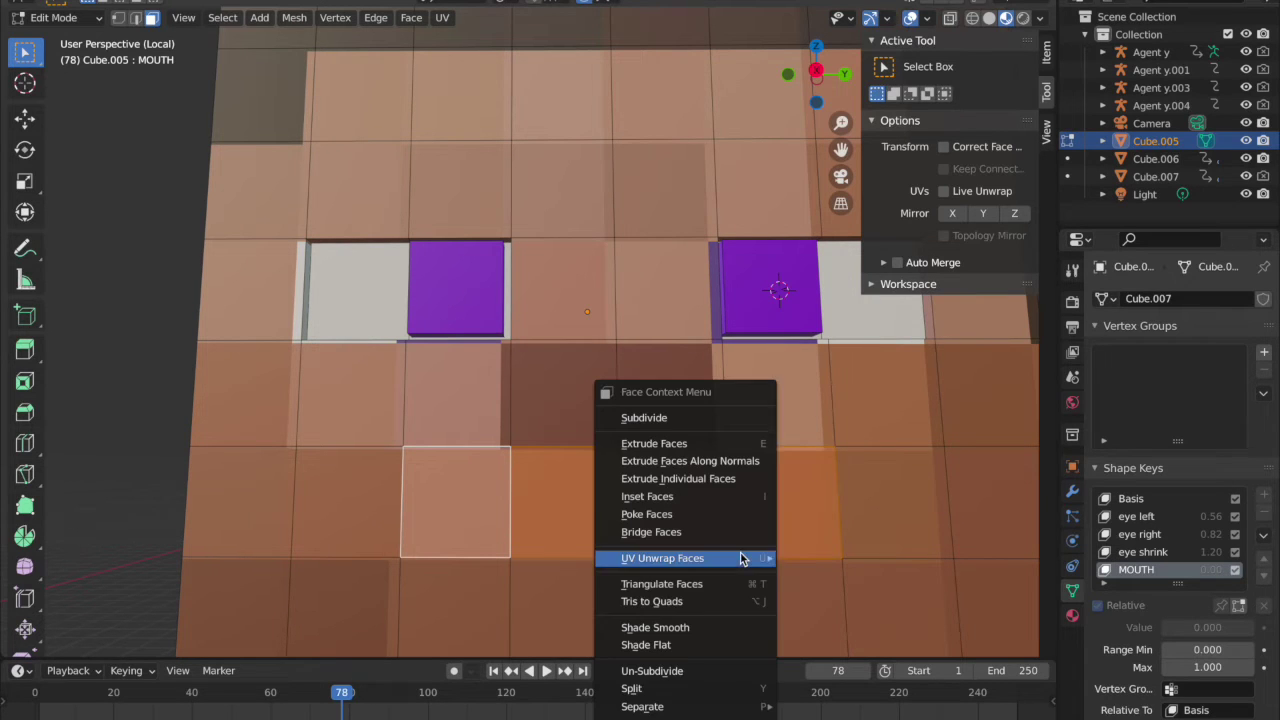
{"action": "key", "text": "Escape"}
{"action": "middle_click_drag", "start_coordinate": [743, 563], "coordinate": [740, 565]}
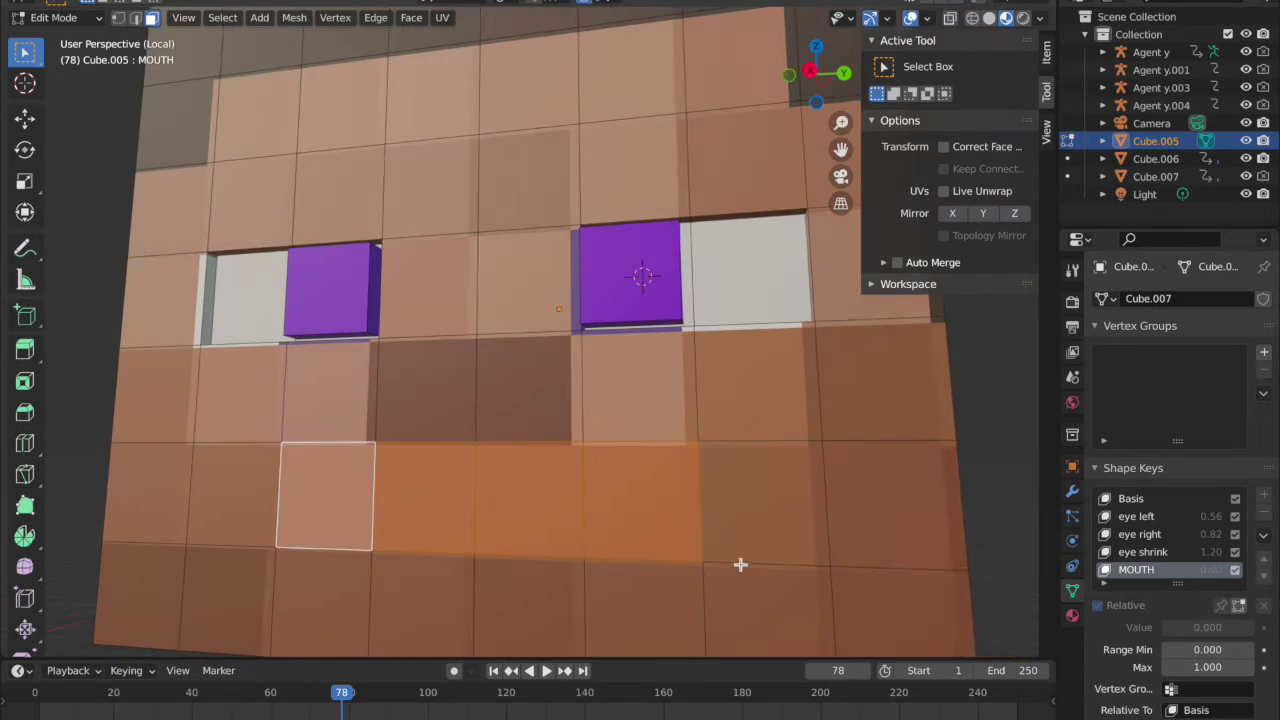
{"action": "key", "text": "g"}
{"action": "key", "text": "x"}
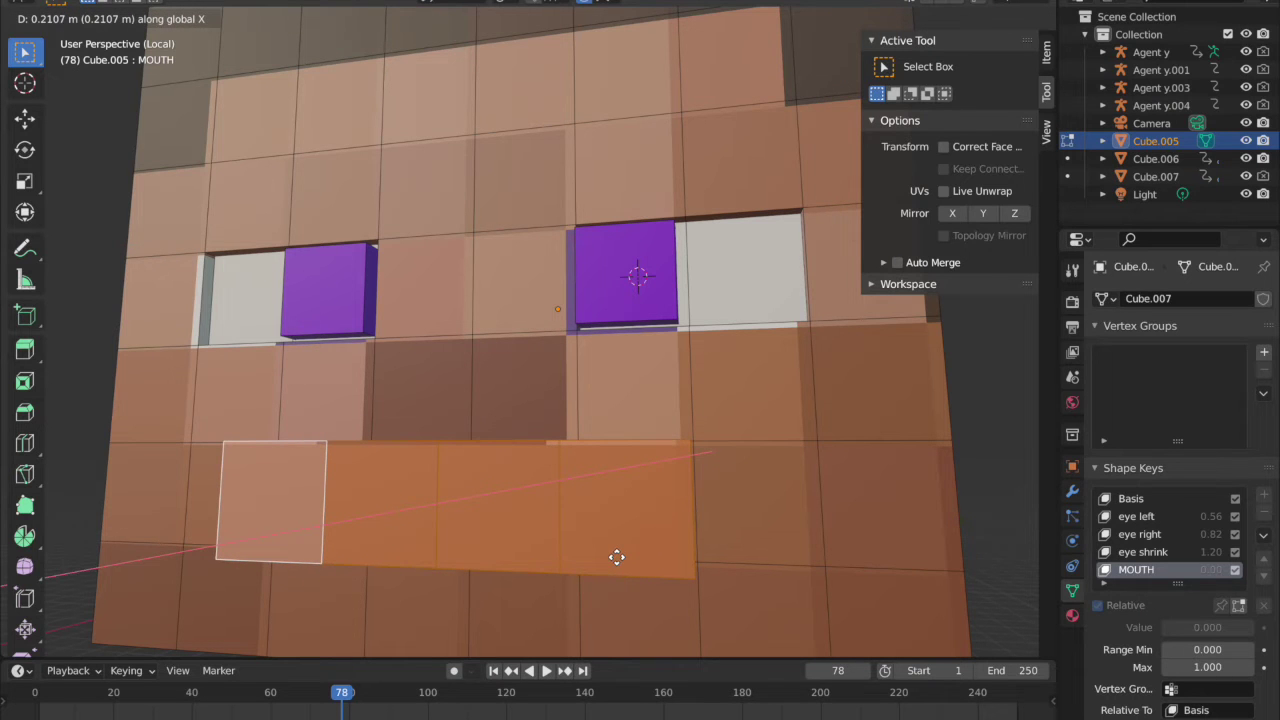
{"action": "left_click", "coordinate": [563, 571]}
Step: Select the four original mouth faces behind the copied strip and delete them to open a hole in the head
{"action": "scroll", "coordinate": [563, 571], "scroll_direction": "down", "scroll_amount": 5}
{"action": "scroll", "coordinate": [565, 572], "scroll_direction": "down", "scroll_amount": 5}
{"action": "key", "text": "ctrl+z"}
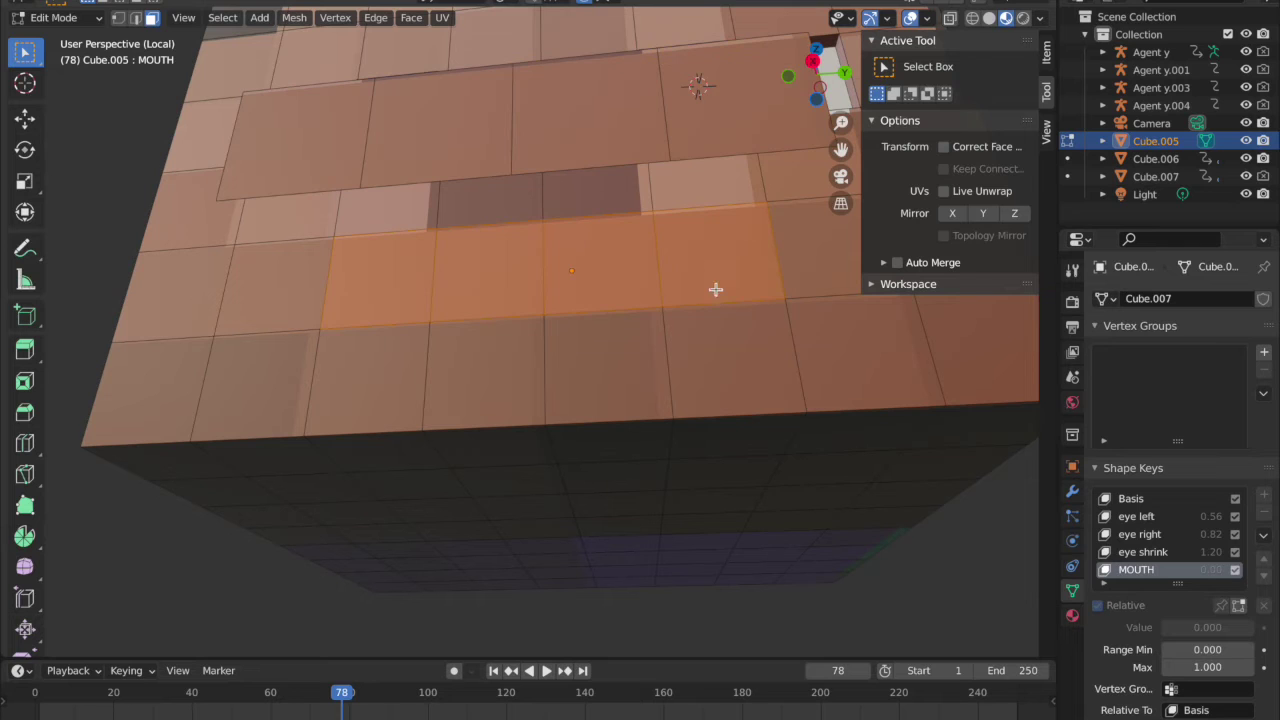
{"action": "right_click", "coordinate": [741, 391]}
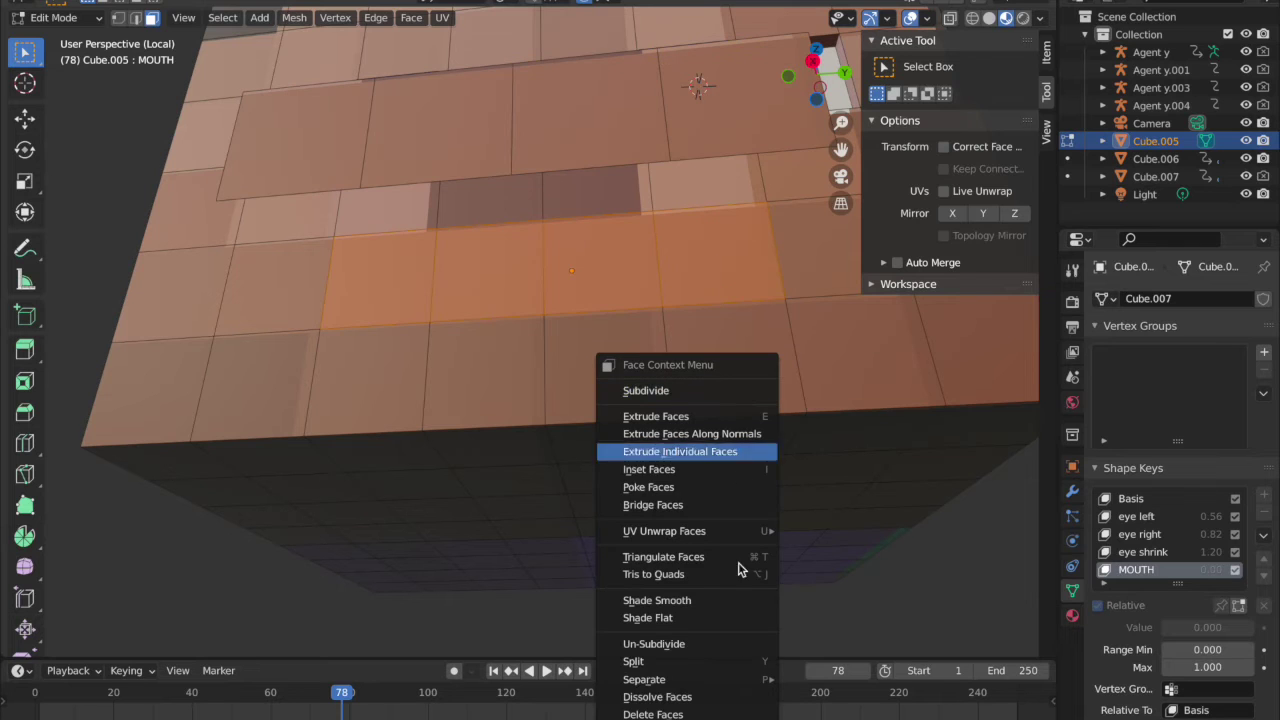
{"action": "left_click", "coordinate": [716, 714]}
{"action": "scroll", "coordinate": [774, 540], "scroll_direction": "up", "scroll_amount": 10}
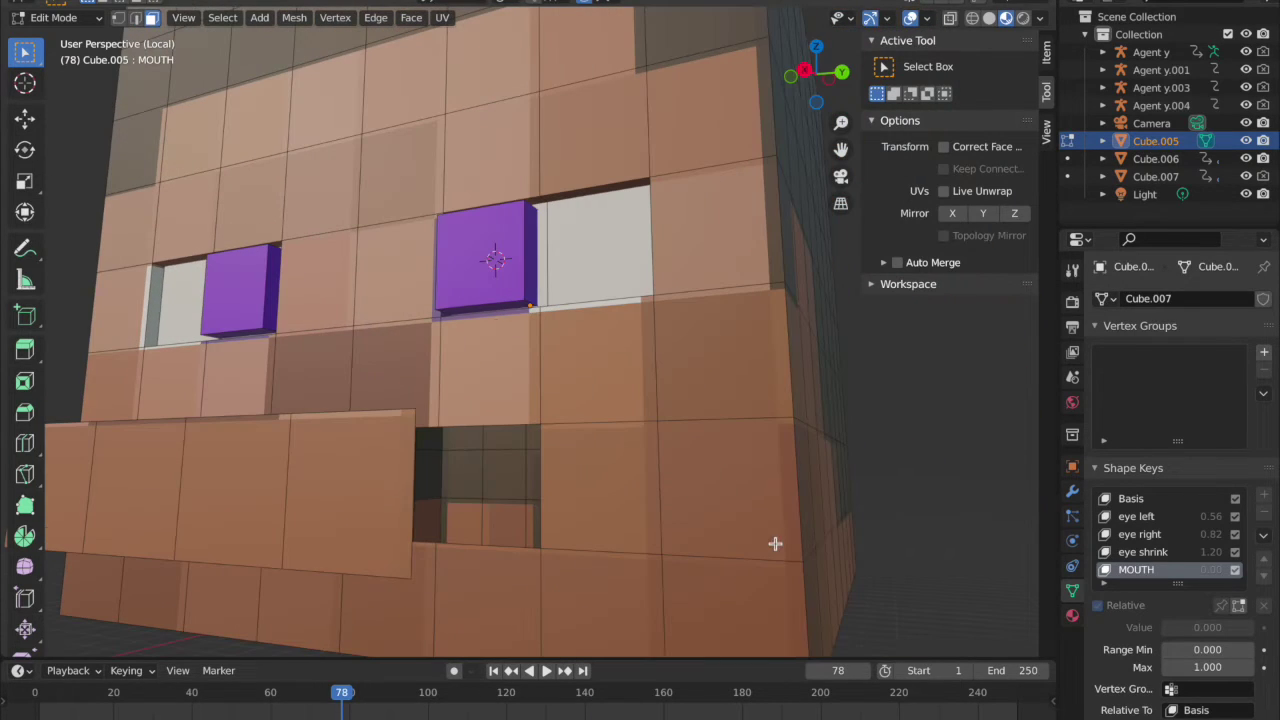
Step: Select the whole detached mouth strip and move it back about 0.47 m along X to fill the opening
{"action": "left_click", "coordinate": [398, 506]}
{"action": "key", "text": "l"}
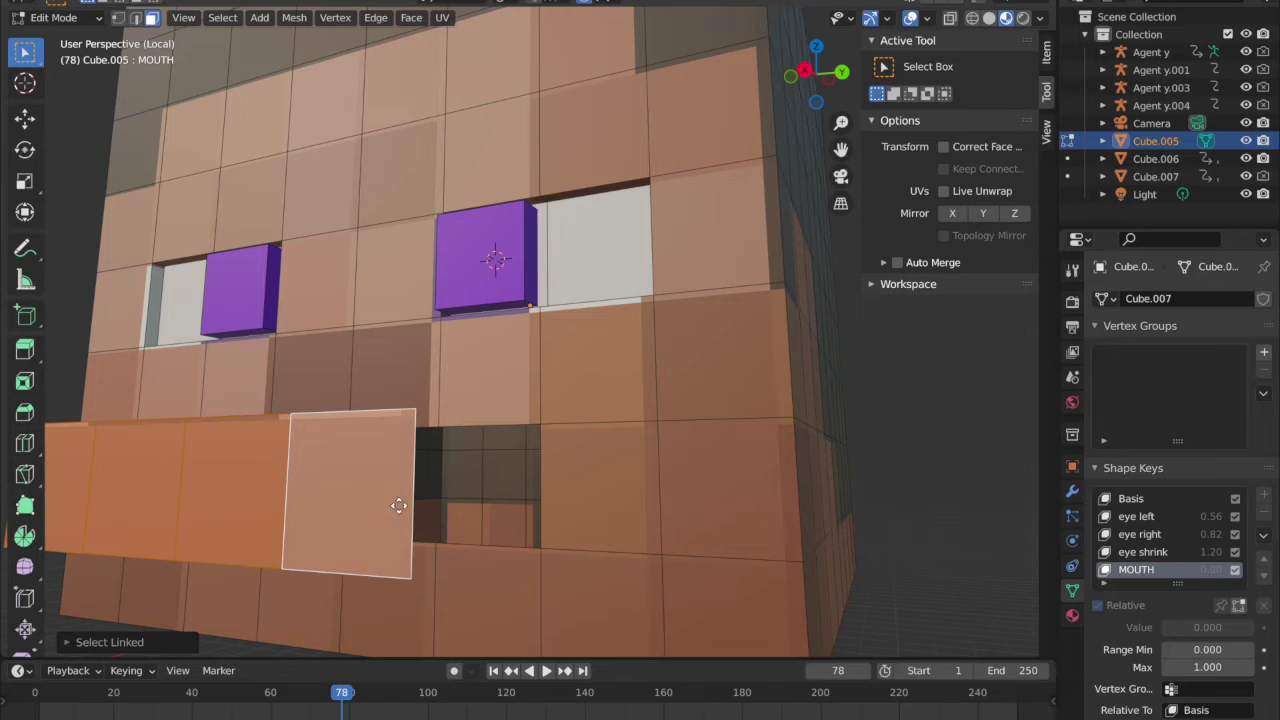
{"action": "key", "text": "g"}
{"action": "key", "text": "x"}
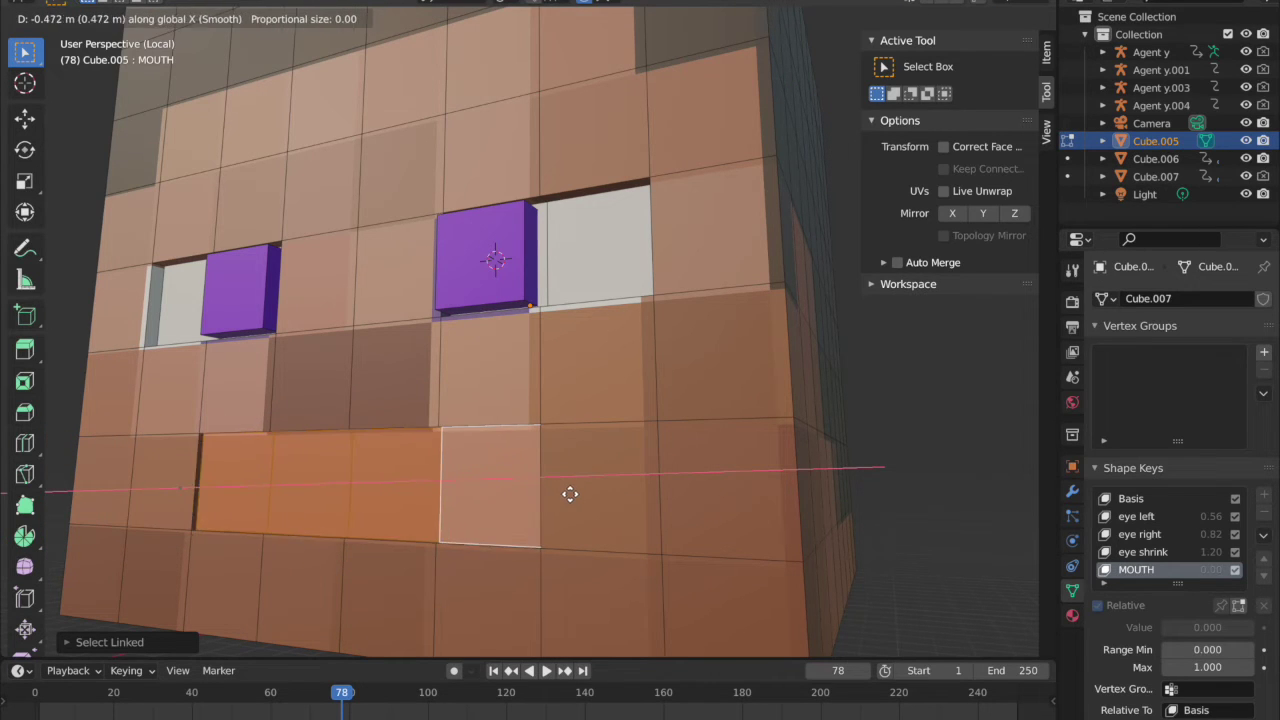
{"action": "left_click", "coordinate": [565, 495]}
Step: Raise the mouth strip about half a block along Z and push it about 0.025 m into the head along X
{"action": "middle_click_drag", "start_coordinate": [565, 495], "coordinate": [563, 494]}
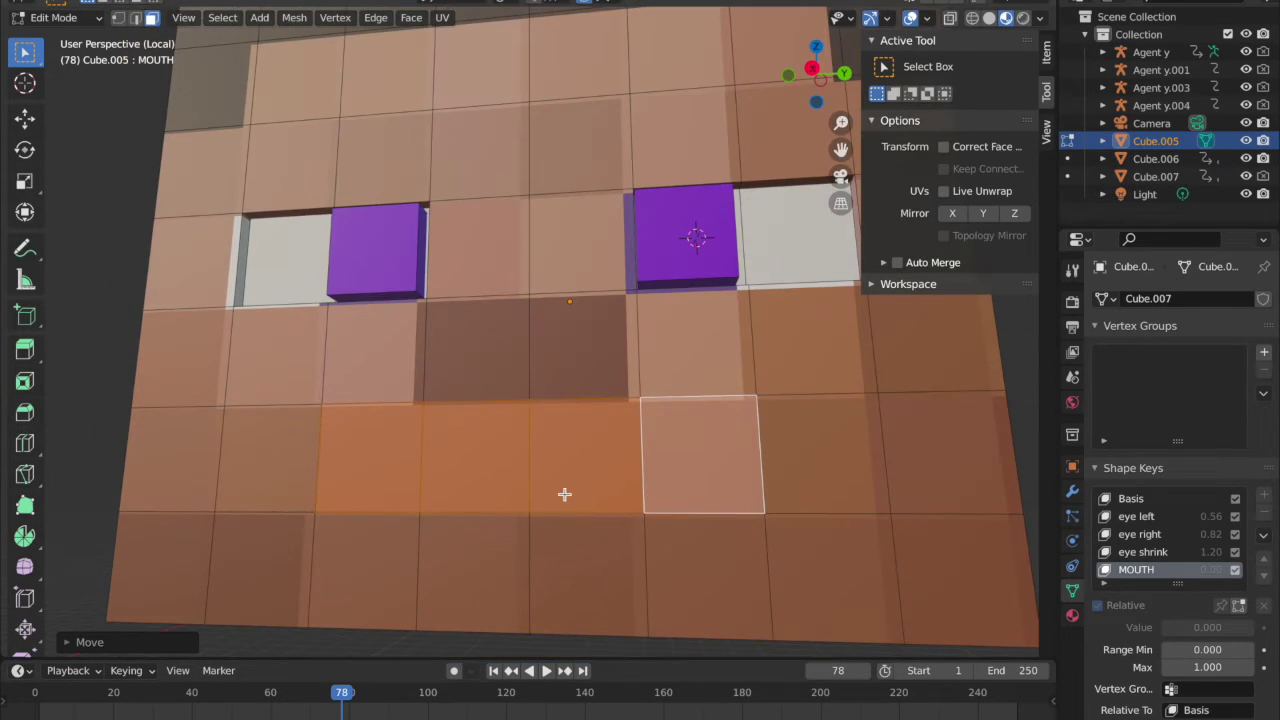
{"action": "key", "text": "g"}
{"action": "key", "text": "z"}
{"action": "left_click", "coordinate": [564, 447]}
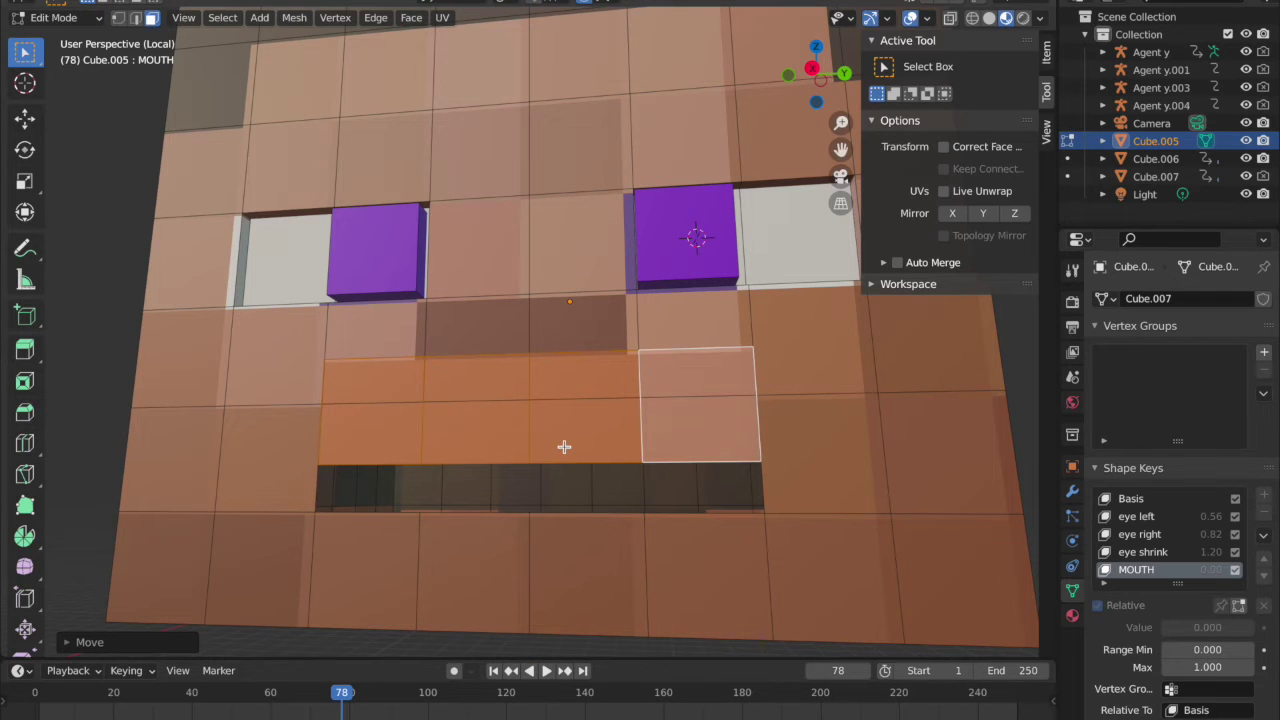
{"action": "key", "text": "g"}
{"action": "key", "text": "z"}
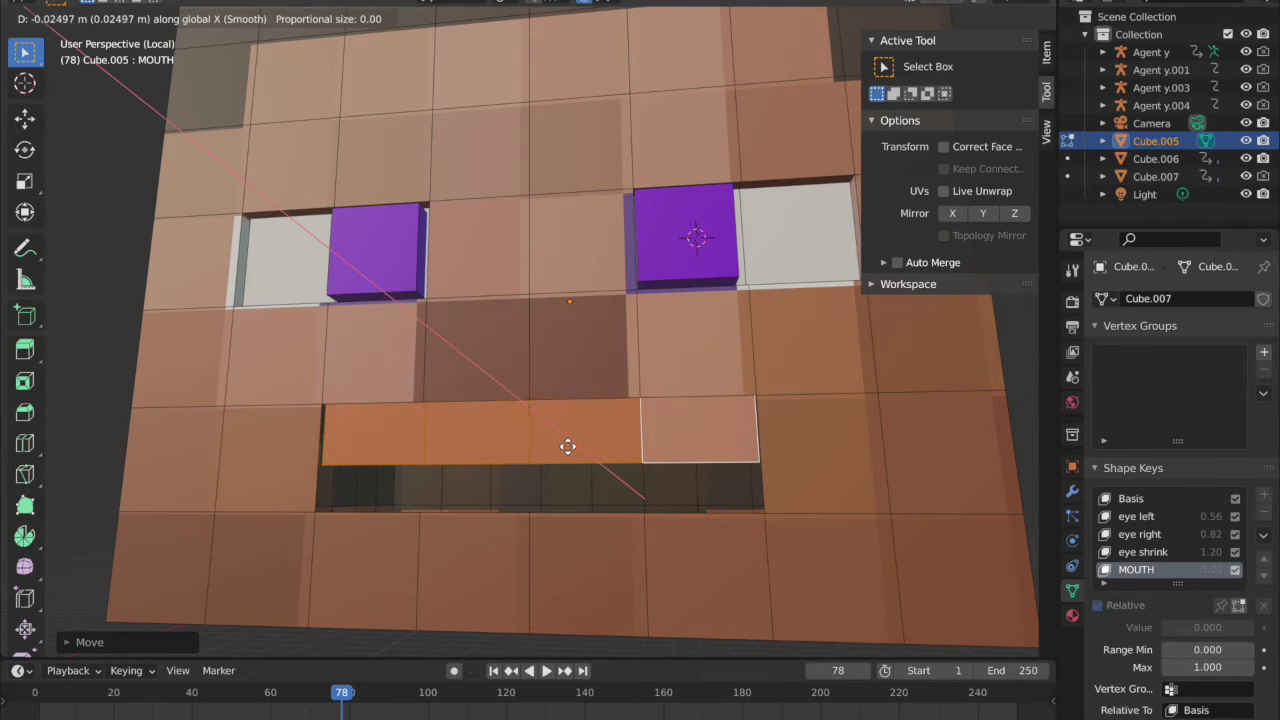
{"action": "left_click", "coordinate": [566, 446]}
Step: Add an empty material slot to the head and try to remove it again in Edit Mode
{"action": "left_click", "coordinate": [1072, 615]}
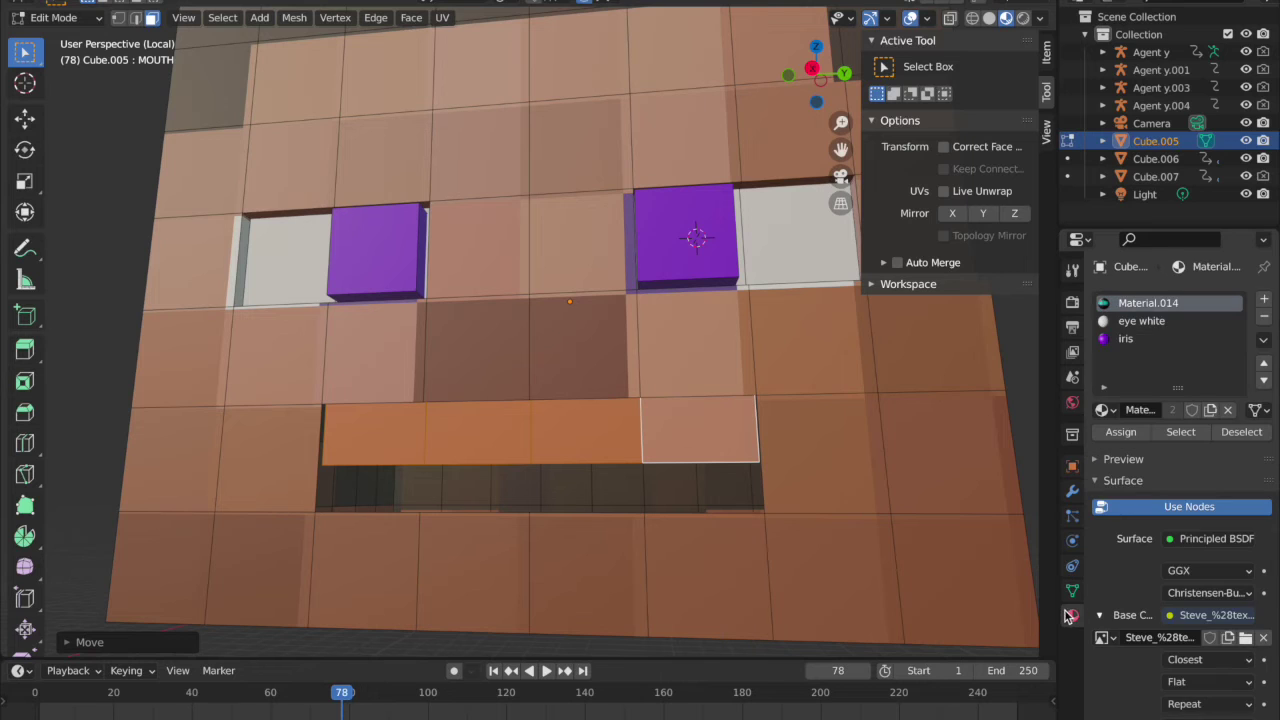
{"action": "left_click", "coordinate": [1264, 299]}
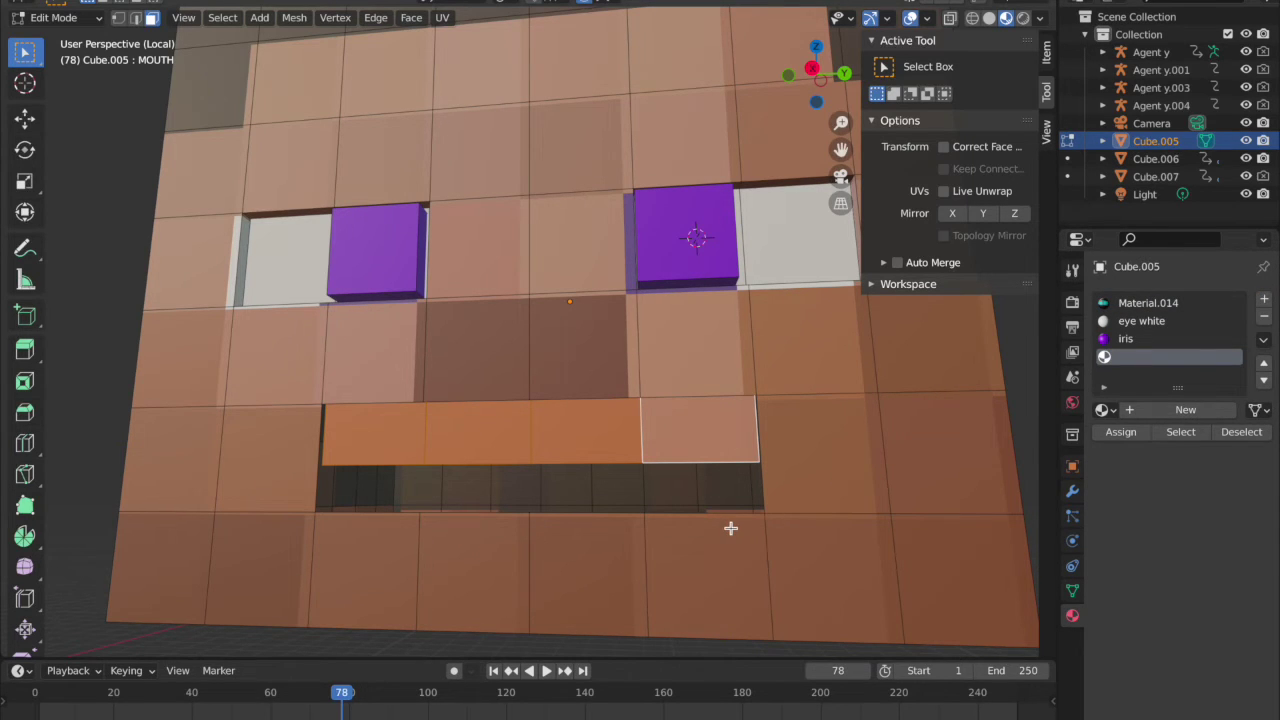
{"action": "middle_click_drag", "start_coordinate": [731, 528], "coordinate": [734, 529]}
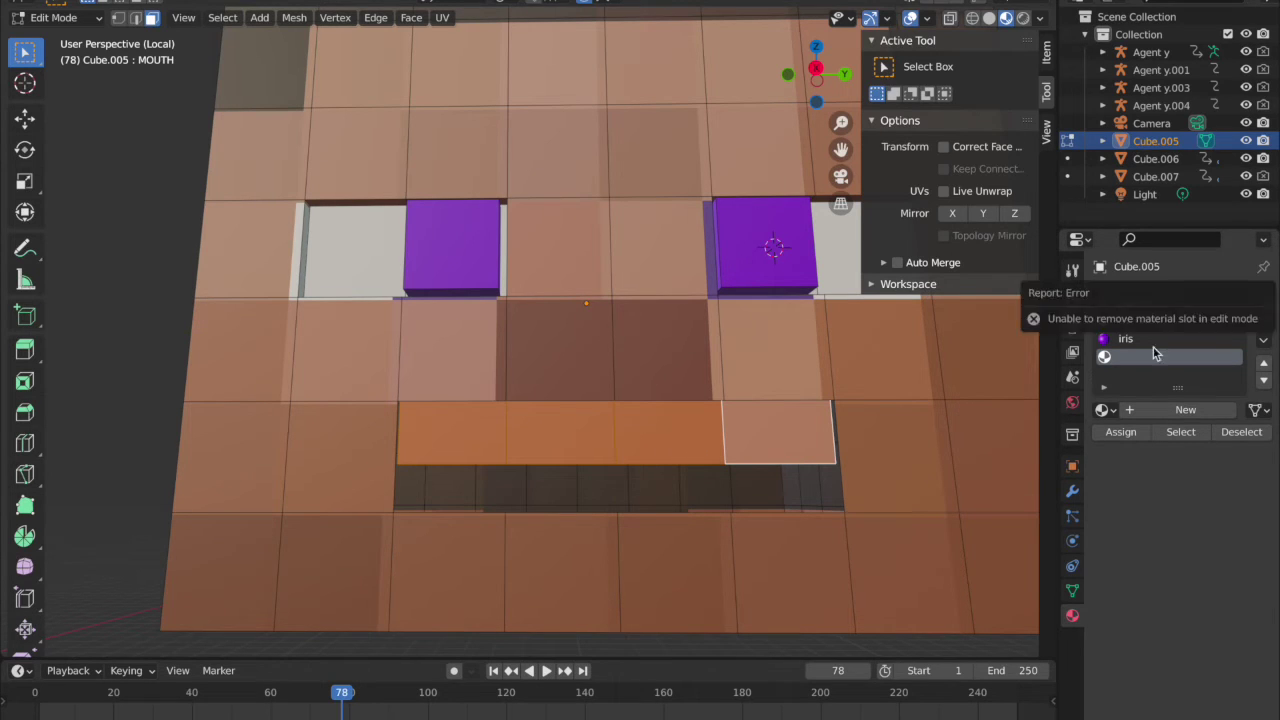
{"action": "key", "text": "shift+s"}
{"action": "key", "text": "Escape"}
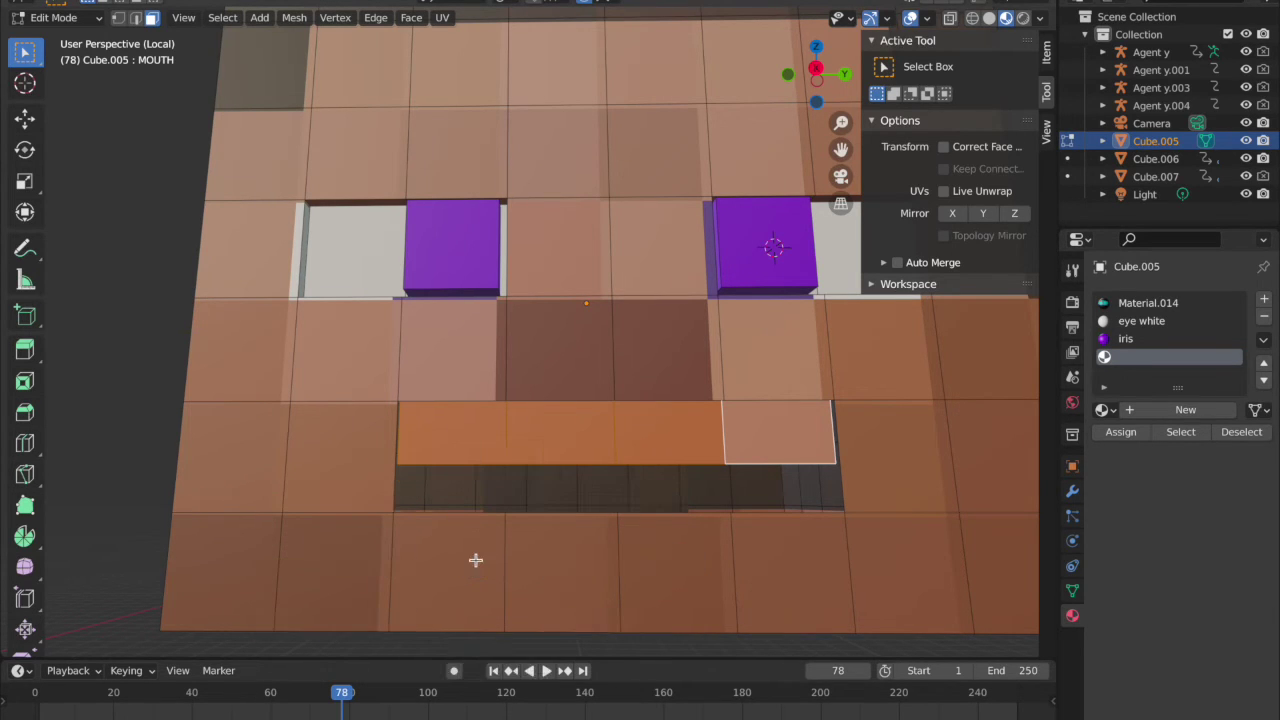
Step: Duplicate the raised mouth strip and move the copy down along Z to cover the gap, tucked behind the chin faces
{"action": "key", "text": "g"}
{"action": "key", "text": "x"}
{"action": "key", "text": "z"}
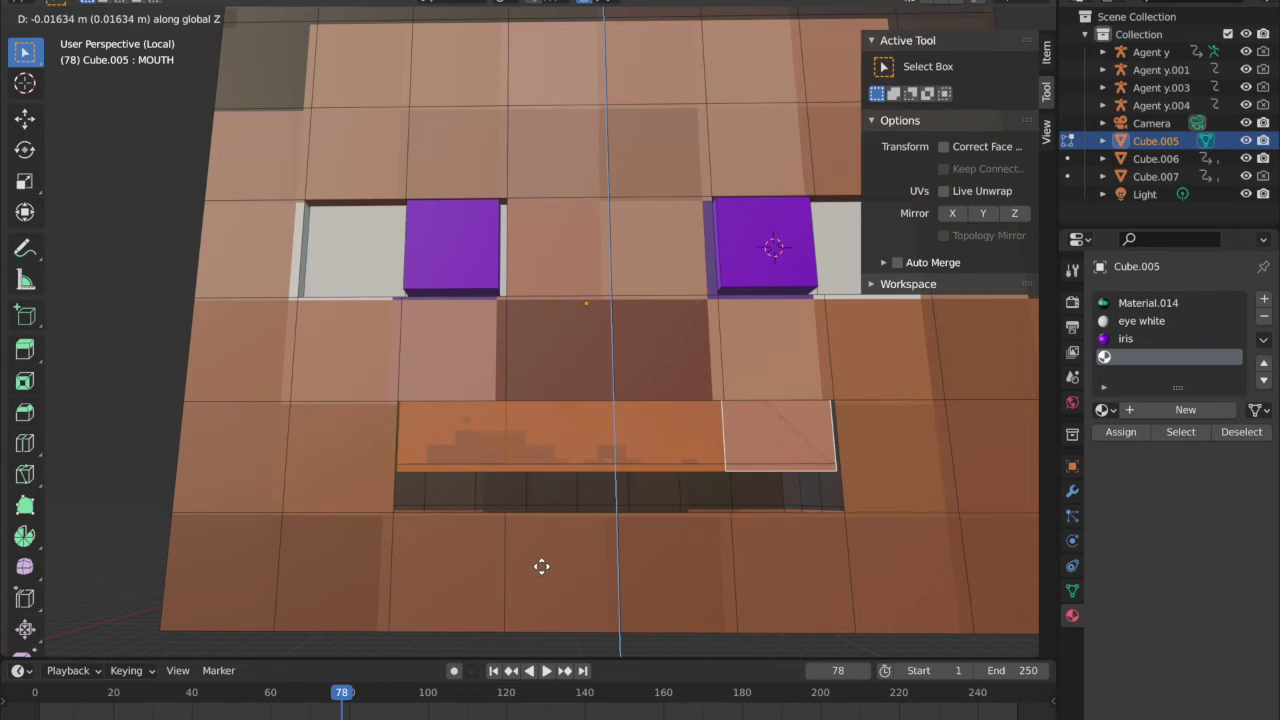
{"action": "left_click", "coordinate": [543, 611]}
{"action": "key", "text": "g"}
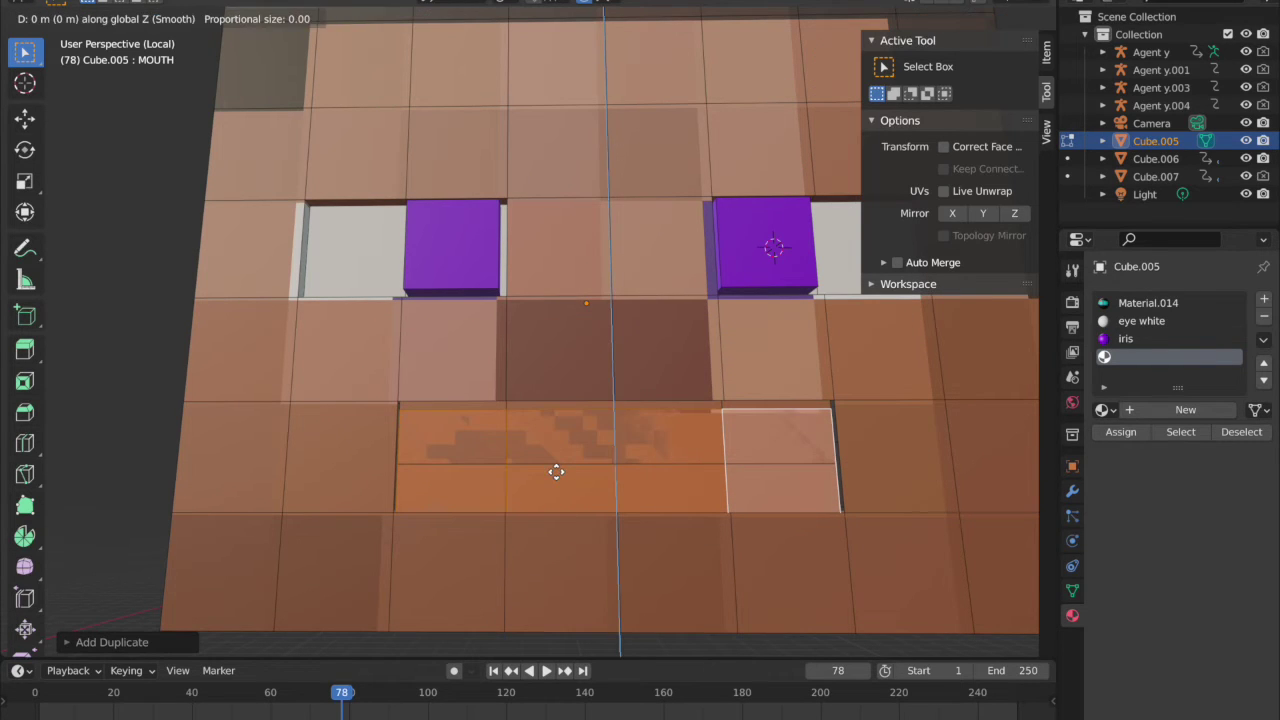
{"action": "key", "text": "z"}
{"action": "left_click", "coordinate": [567, 529]}
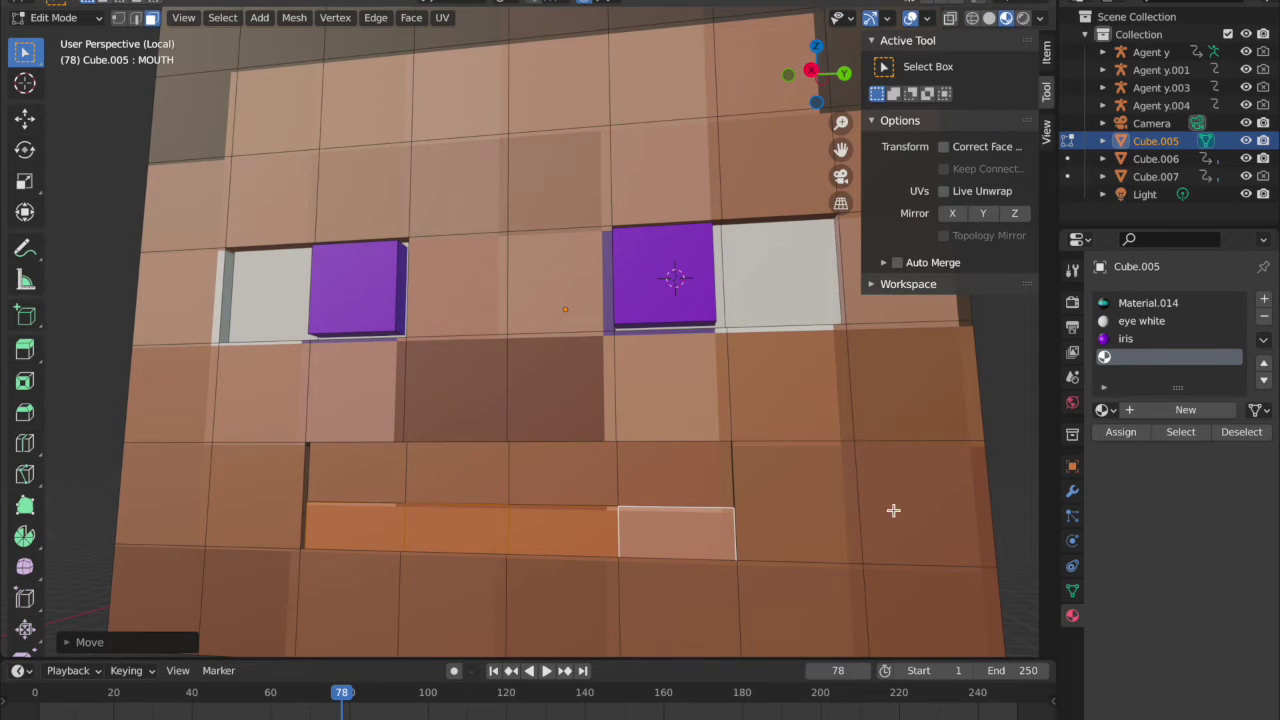
{"action": "left_click", "coordinate": [940, 506]}
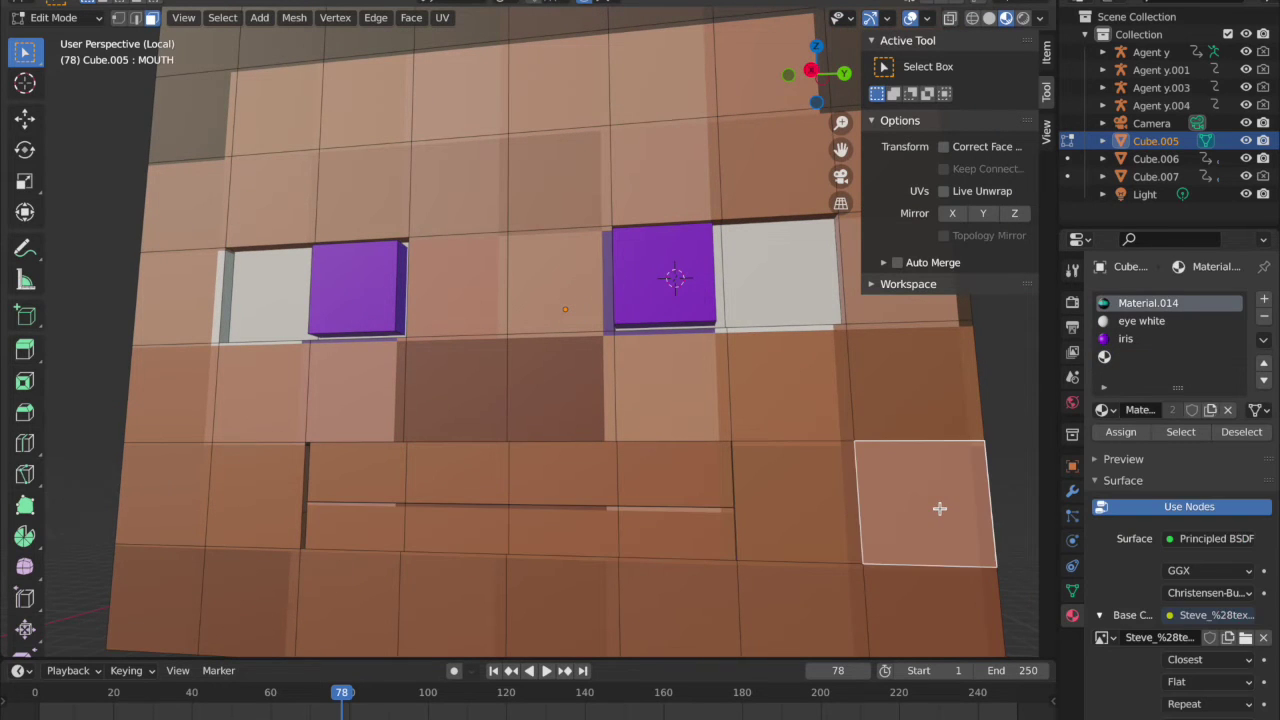
{"action": "scroll", "coordinate": [947, 506], "scroll_direction": "down", "scroll_amount": 5}
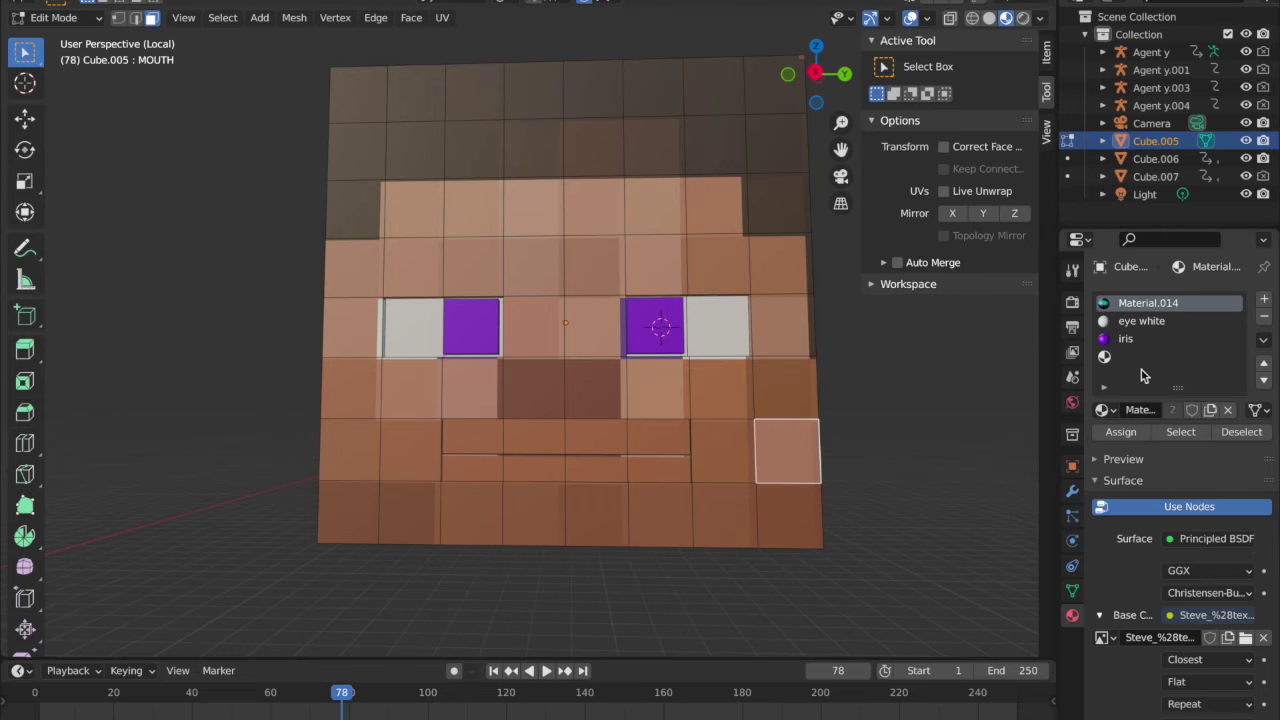
Step: Switch the head's active shape key to Basis to compare the mouth area with the MOUTH shape
{"action": "left_click", "coordinate": [1072, 589]}
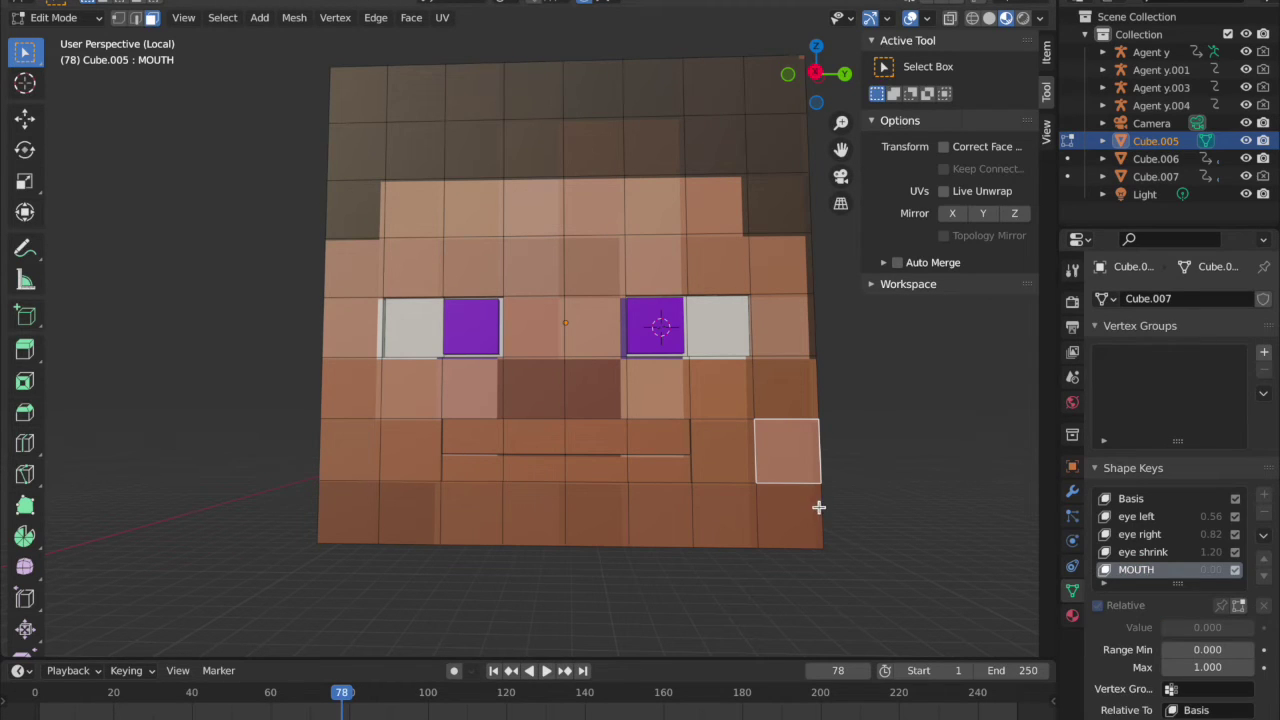
{"action": "left_click", "coordinate": [1127, 499]}
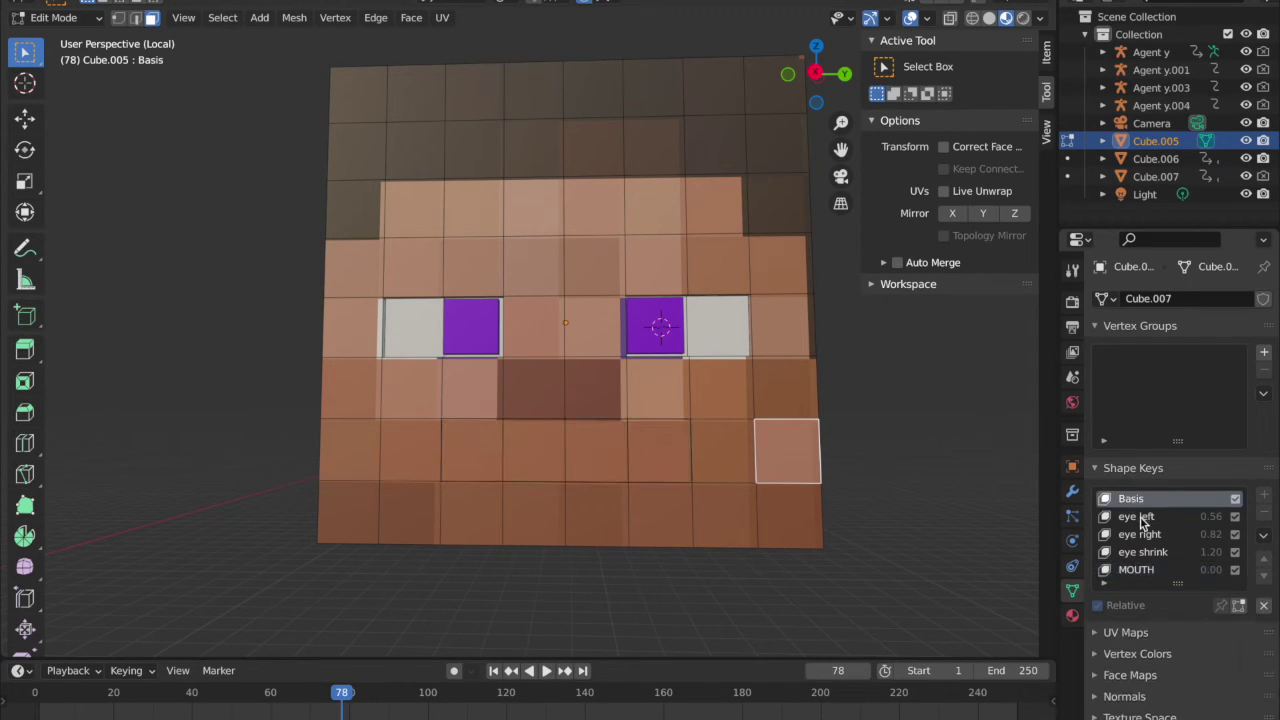
{"action": "left_click", "coordinate": [979, 581]}
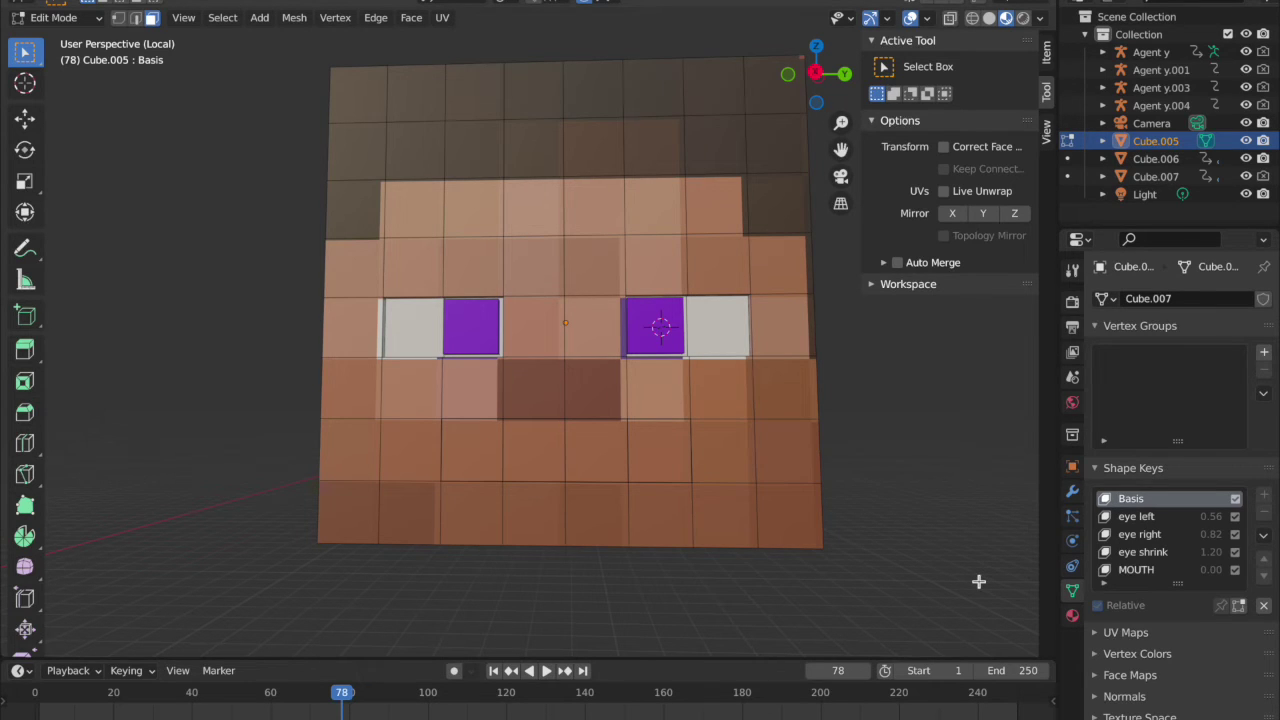
Step: Undo all the mouth strip edits, stopping at the state where the MOUTH shape key has just been added
{"action": "key", "text": "ctrl+z"}
{"action": "key", "text": "ctrl+z"}
{"action": "key", "text": "ctrl+z"}
{"action": "key", "text": "ctrl+z"}
{"action": "key", "text": "ctrl+z"}
{"action": "key", "text": "ctrl+z"}
{"action": "key", "text": "ctrl+z"}
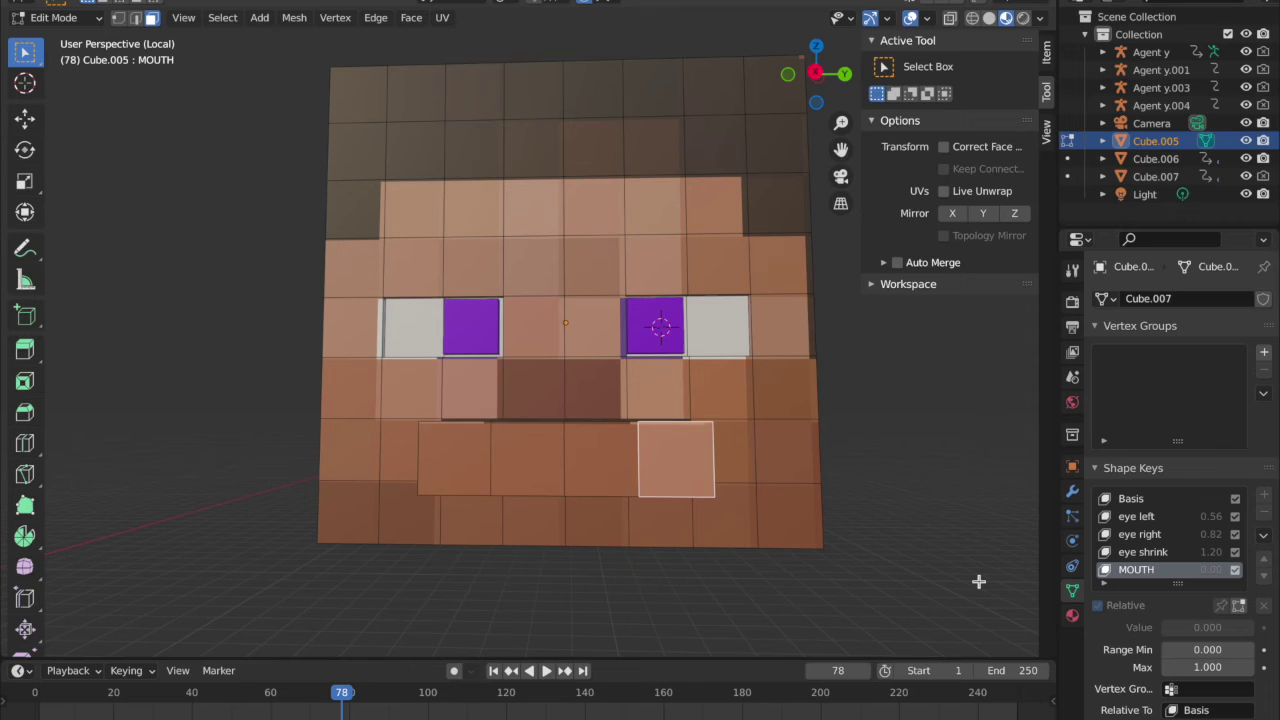
{"action": "key", "text": "ctrl+z"}
{"action": "key", "text": "ctrl+z"}
{"action": "key", "text": "ctrl+z"}
{"action": "key", "text": "ctrl+z"}
{"action": "key", "text": "ctrl+z"}
{"action": "key", "text": "ctrl+z"}
{"action": "key", "text": "ctrl+z"}
{"action": "key", "text": "ctrl+z"}
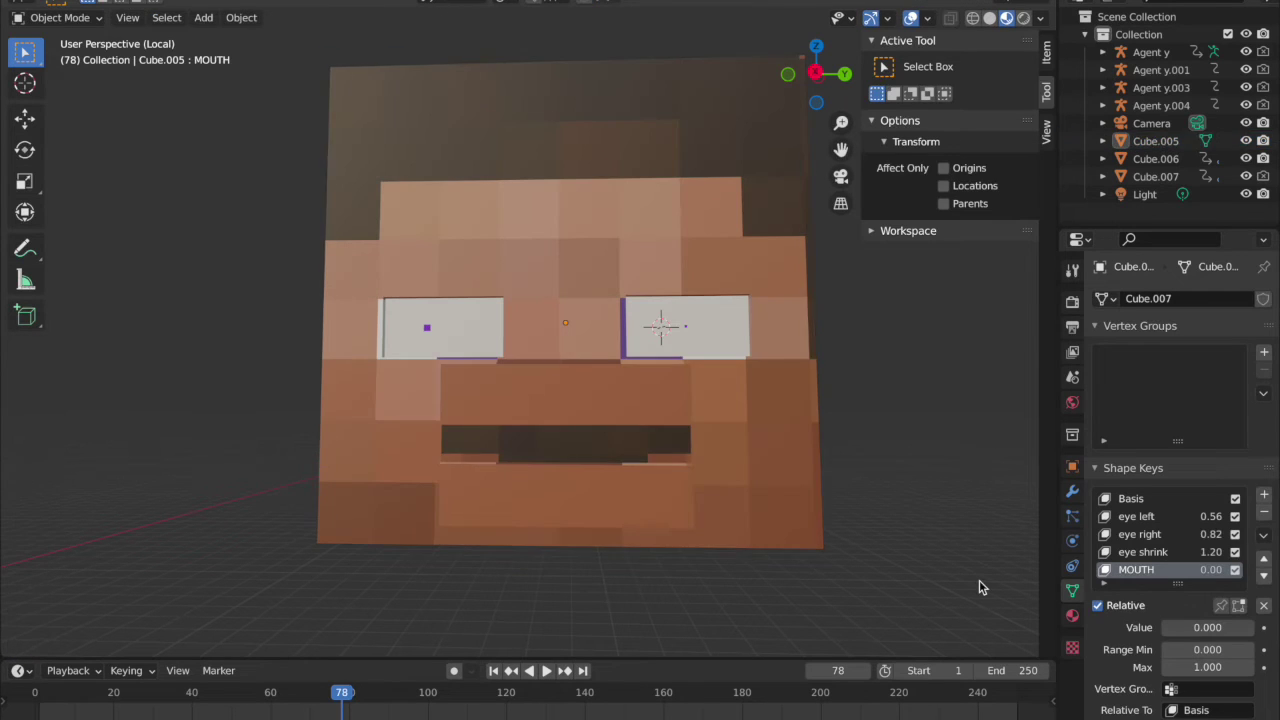
{"action": "key", "text": "ctrl+z"}
{"action": "key", "text": "ctrl+z"}
{"action": "key", "text": "ctrl+z"}
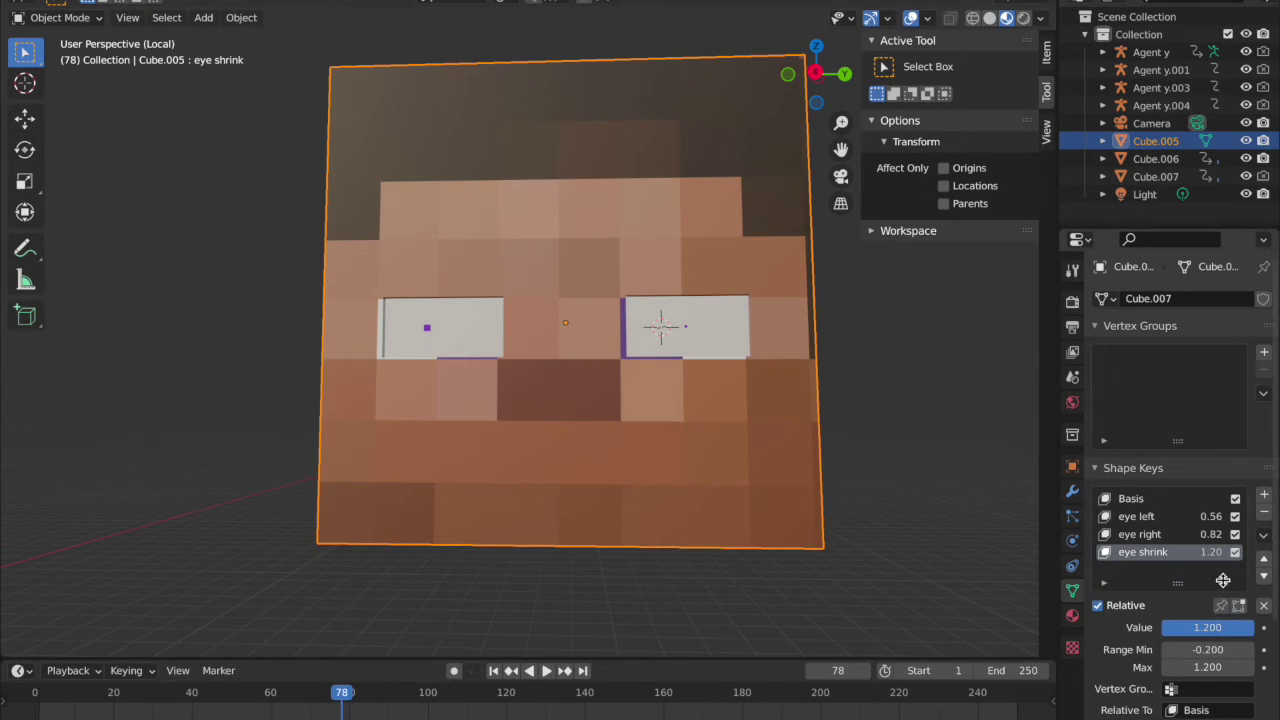
{"action": "key", "text": "ctrl+shift+z"}
{"action": "key", "text": "ctrl+shift+z"}
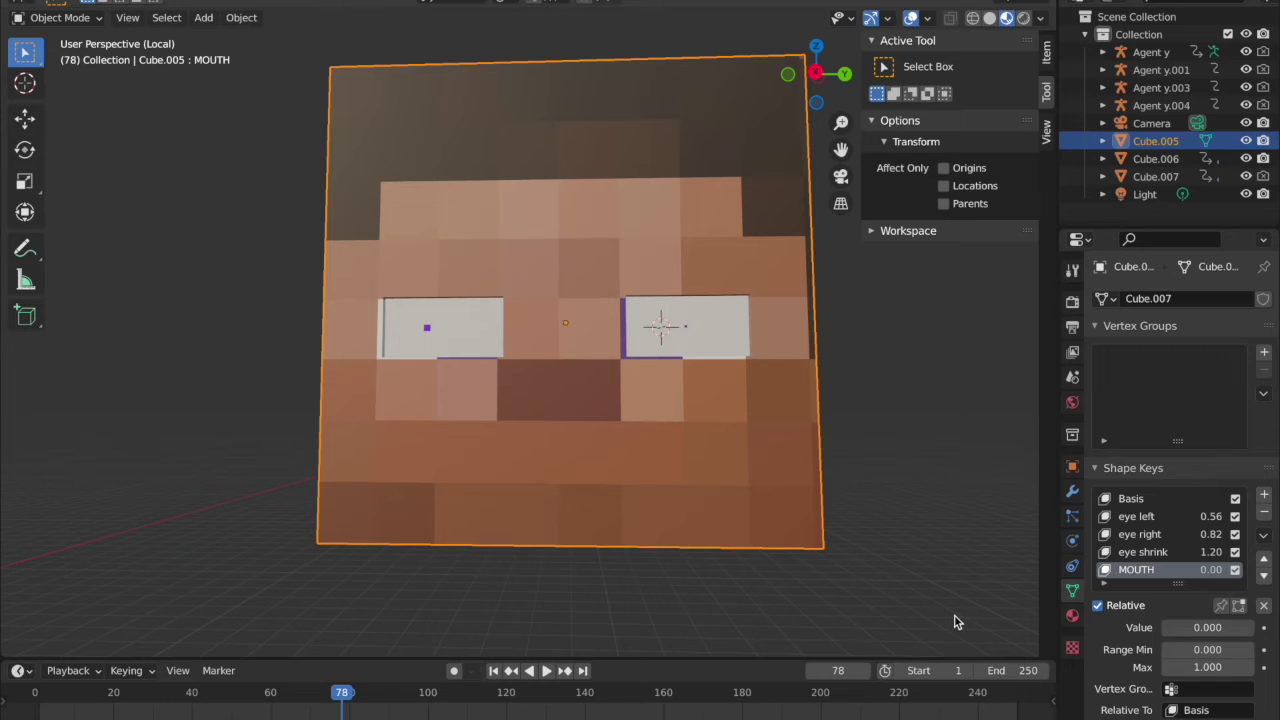
Step: Make Basis the active shape key and select the four mouth faces below the nose in Edit Mode
{"action": "left_click", "coordinate": [1166, 500]}
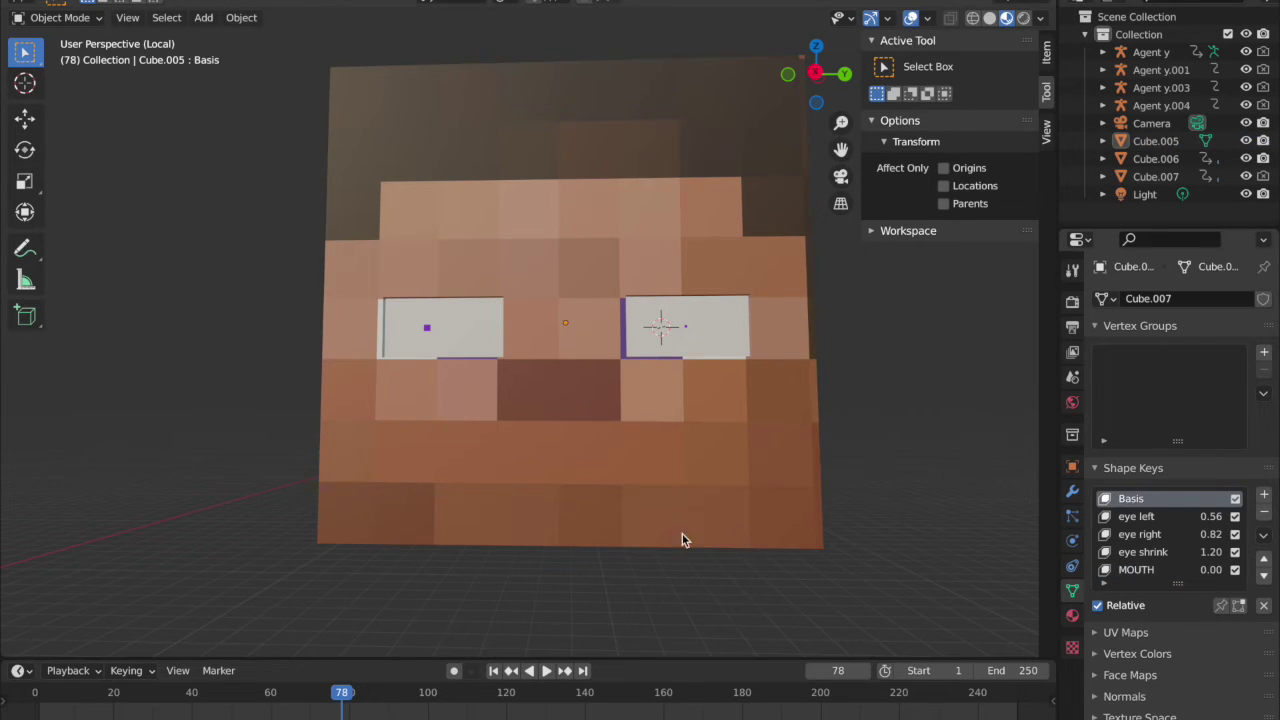
{"action": "key", "text": "Tab"}
{"action": "scroll", "coordinate": [656, 530], "scroll_direction": "up", "scroll_amount": 2}
{"action": "middle_click_drag", "start_coordinate": [656, 530], "coordinate": [540, 503]}
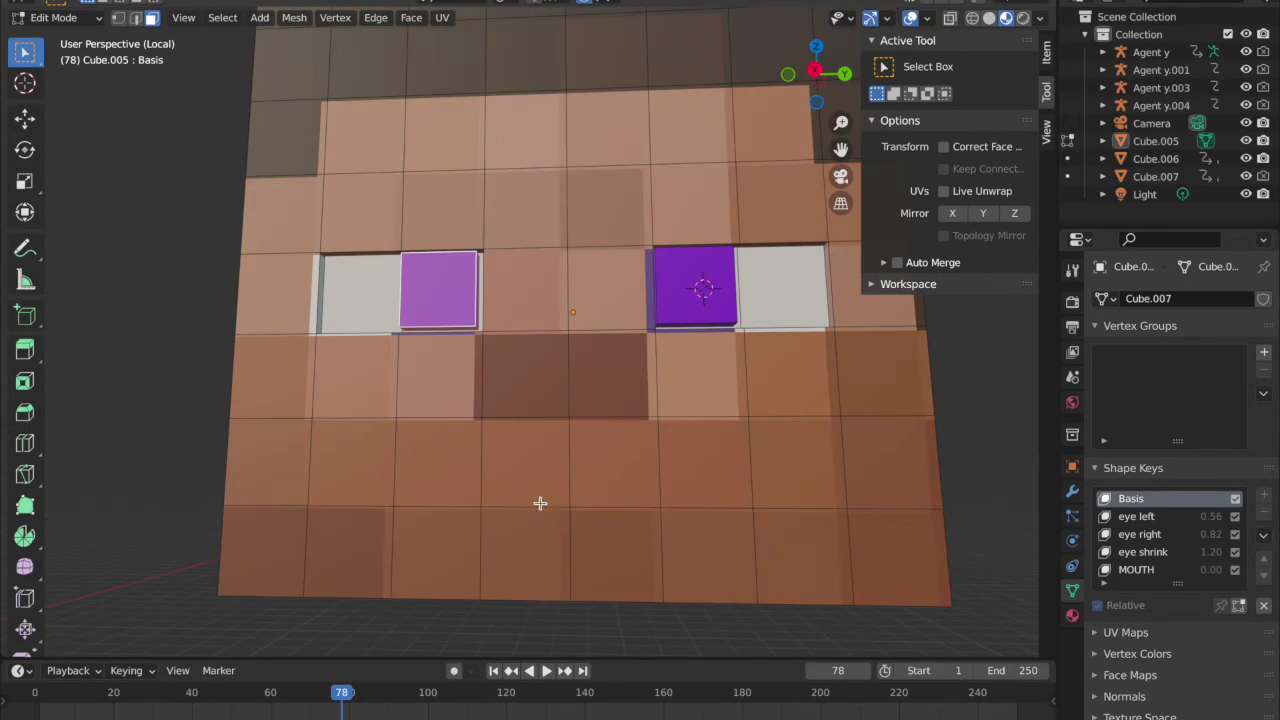
{"action": "left_click_drag", "start_coordinate": [703, 474], "coordinate": [705, 478]}
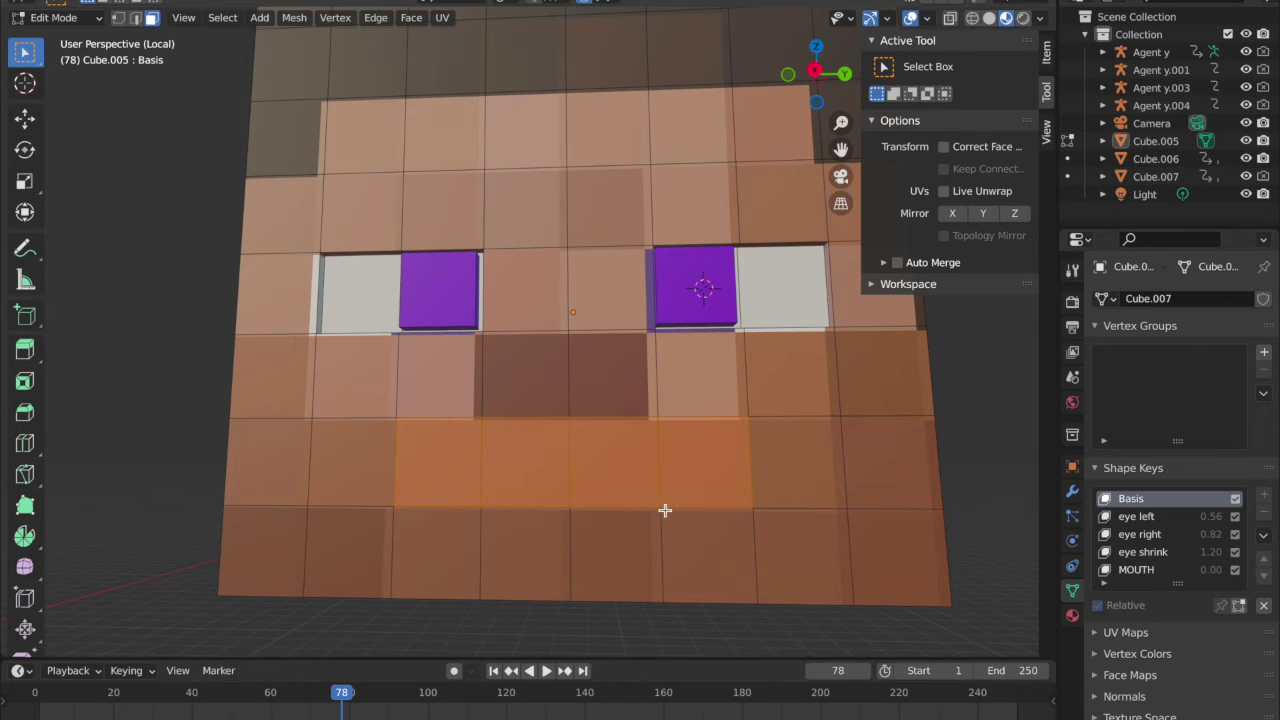
Step: Try to slide the mouth faces' vertices upward and move a duplicate of the faces along X
{"action": "key", "text": "g"}
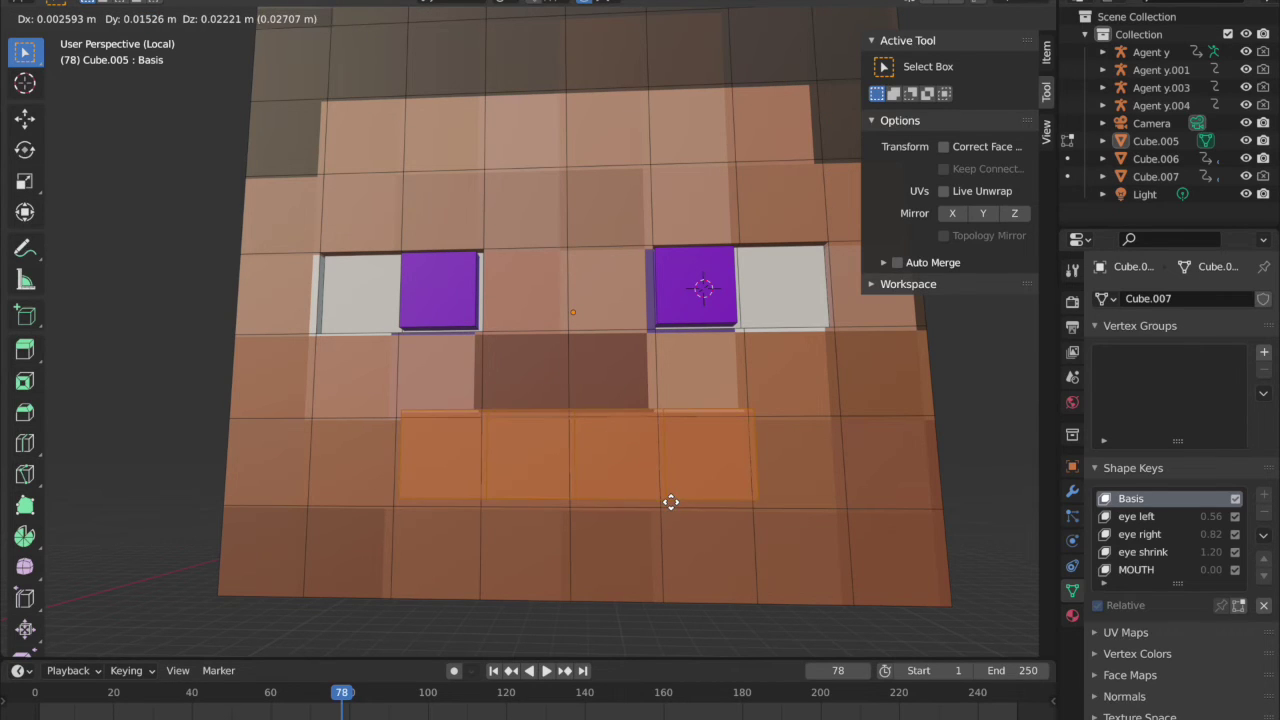
{"action": "key", "text": "g"}
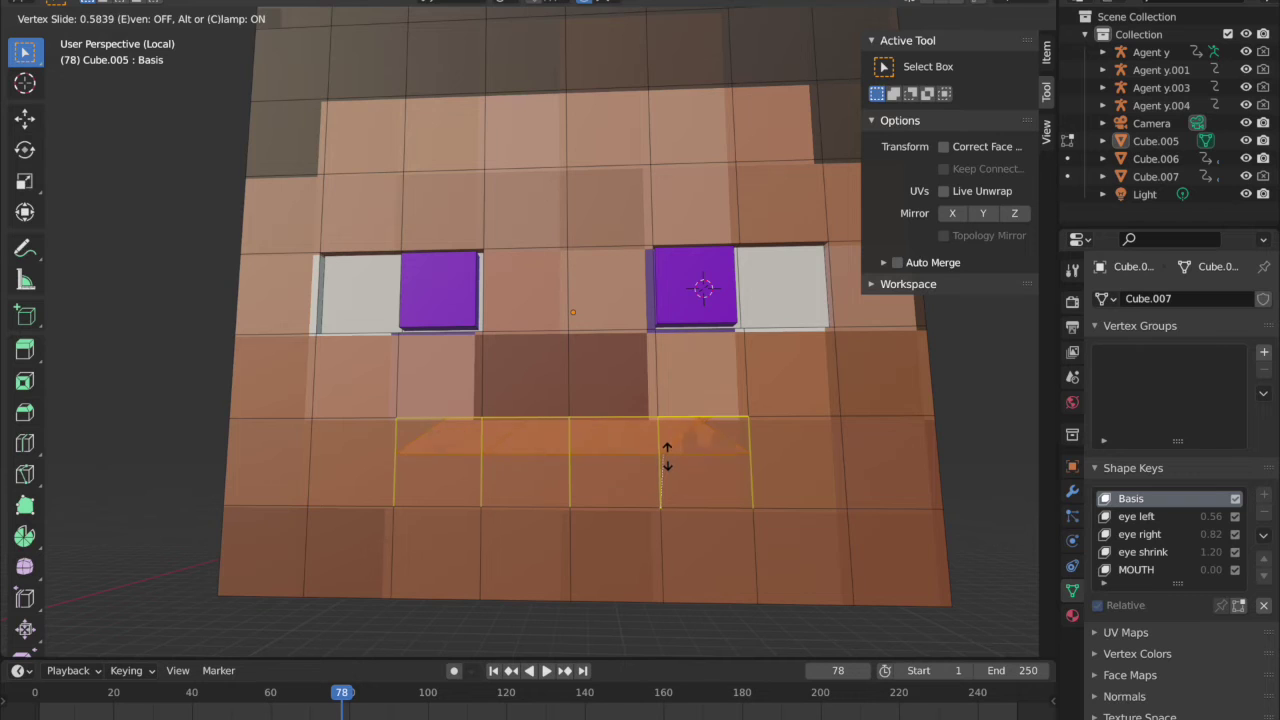
{"action": "left_click", "coordinate": [667, 463]}
{"action": "key", "text": "KP_6"}
{"action": "key", "text": "g"}
{"action": "key", "text": "x"}
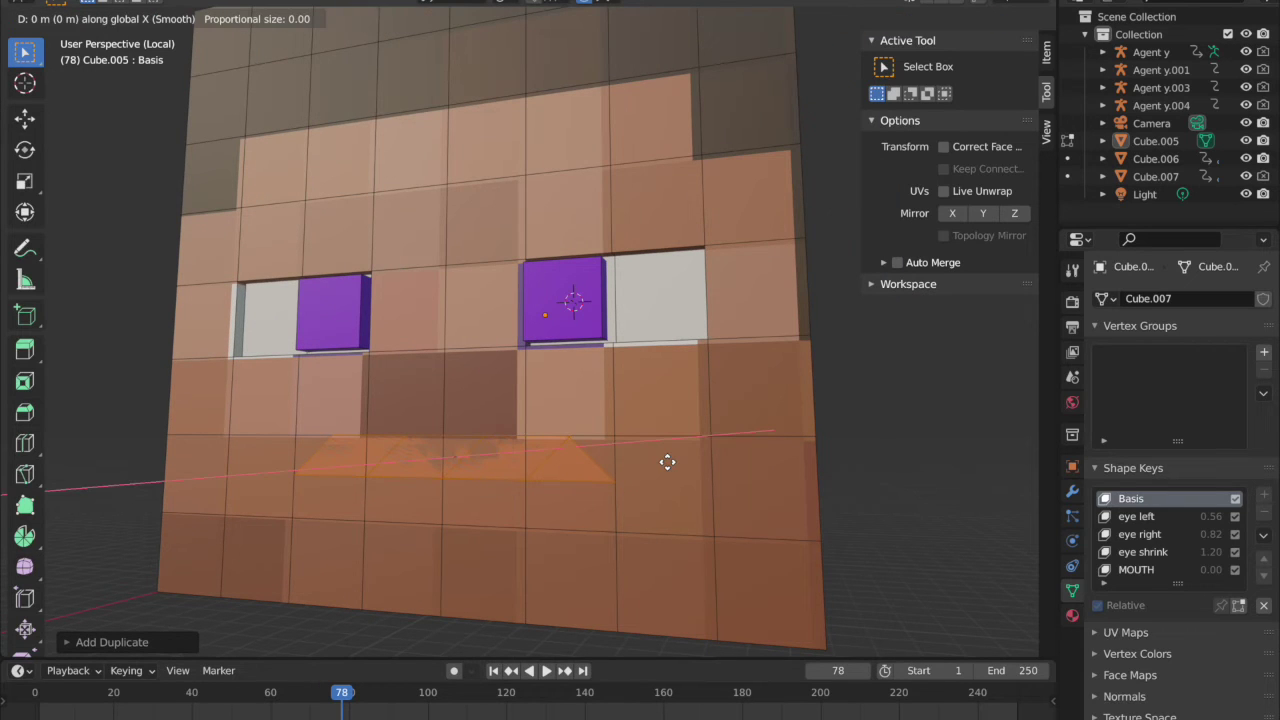
{"action": "left_click", "coordinate": [668, 462]}
{"action": "key", "text": "KP_6"}
Step: Delete the four mouth faces and undo the deletion
{"action": "left_click_drag", "start_coordinate": [630, 466], "coordinate": [414, 480]}
{"action": "right_click", "coordinate": [414, 488]}
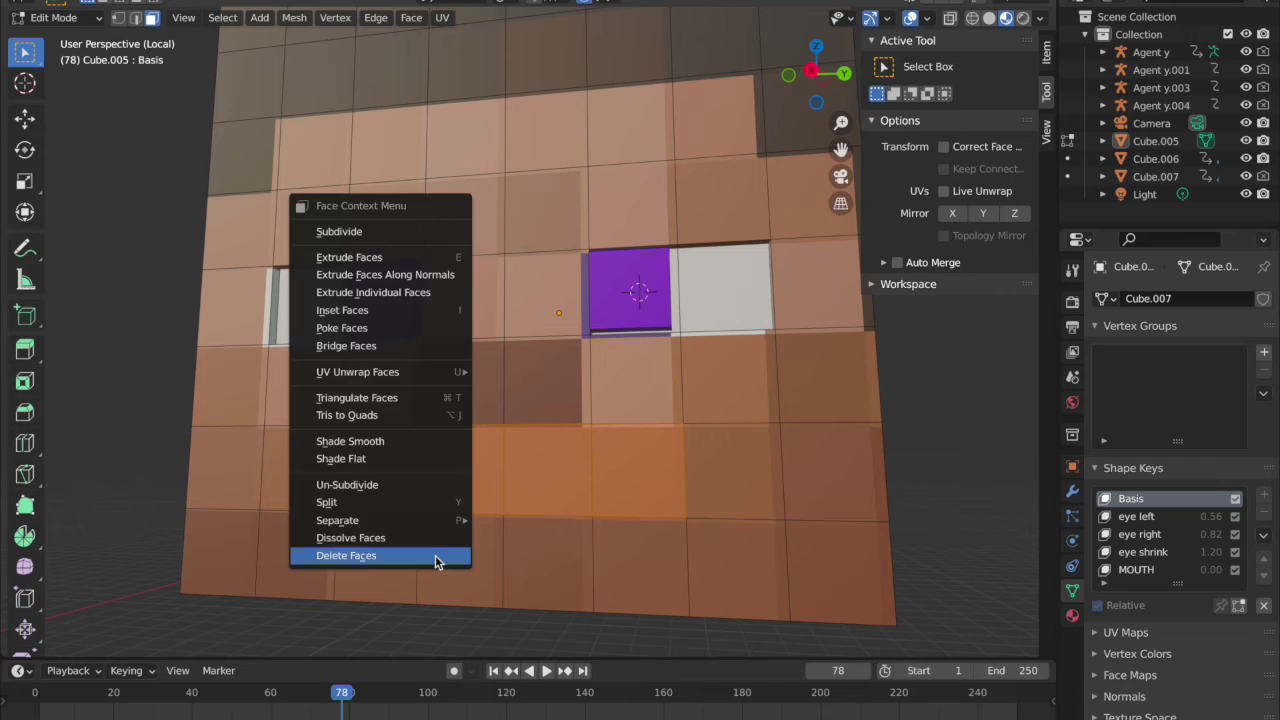
{"action": "left_click", "coordinate": [435, 556]}
{"action": "key", "text": "KP_4"}
{"action": "key", "text": "ctrl+z"}
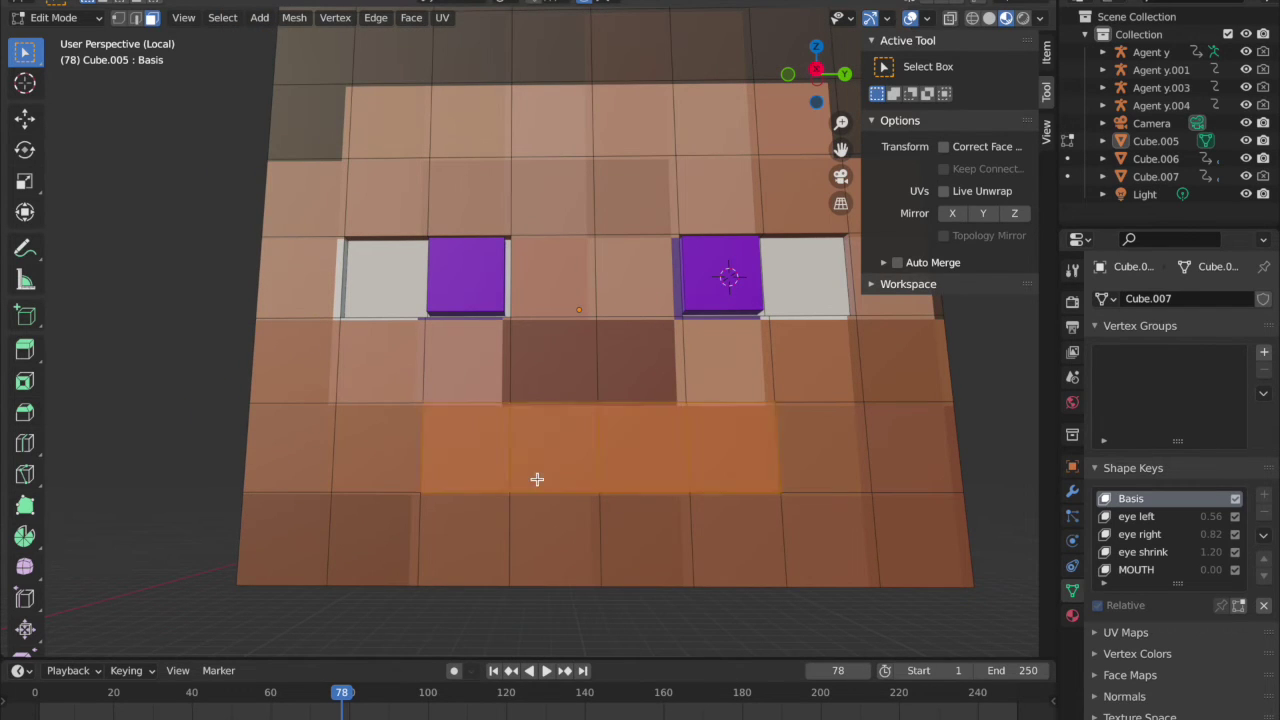
{"action": "middle_click_drag", "start_coordinate": [537, 479], "coordinate": [584, 476]}
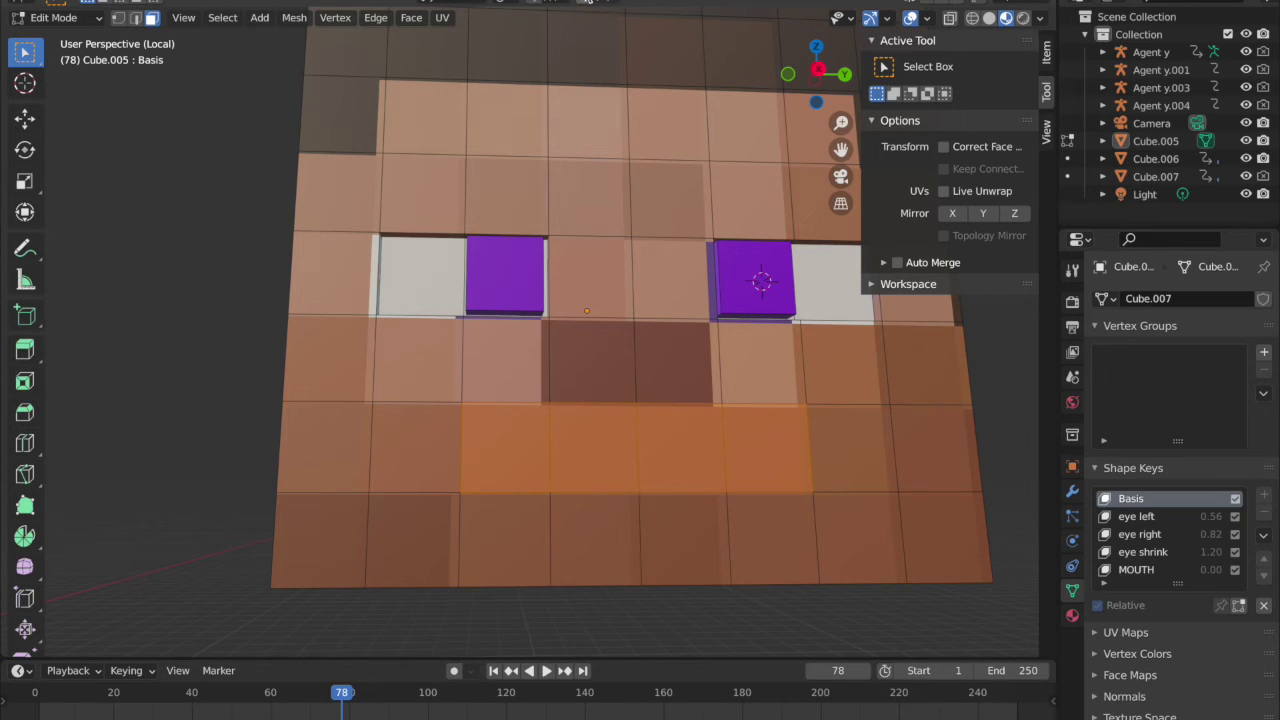
{"action": "key", "text": "g"}
{"action": "key", "text": "x"}
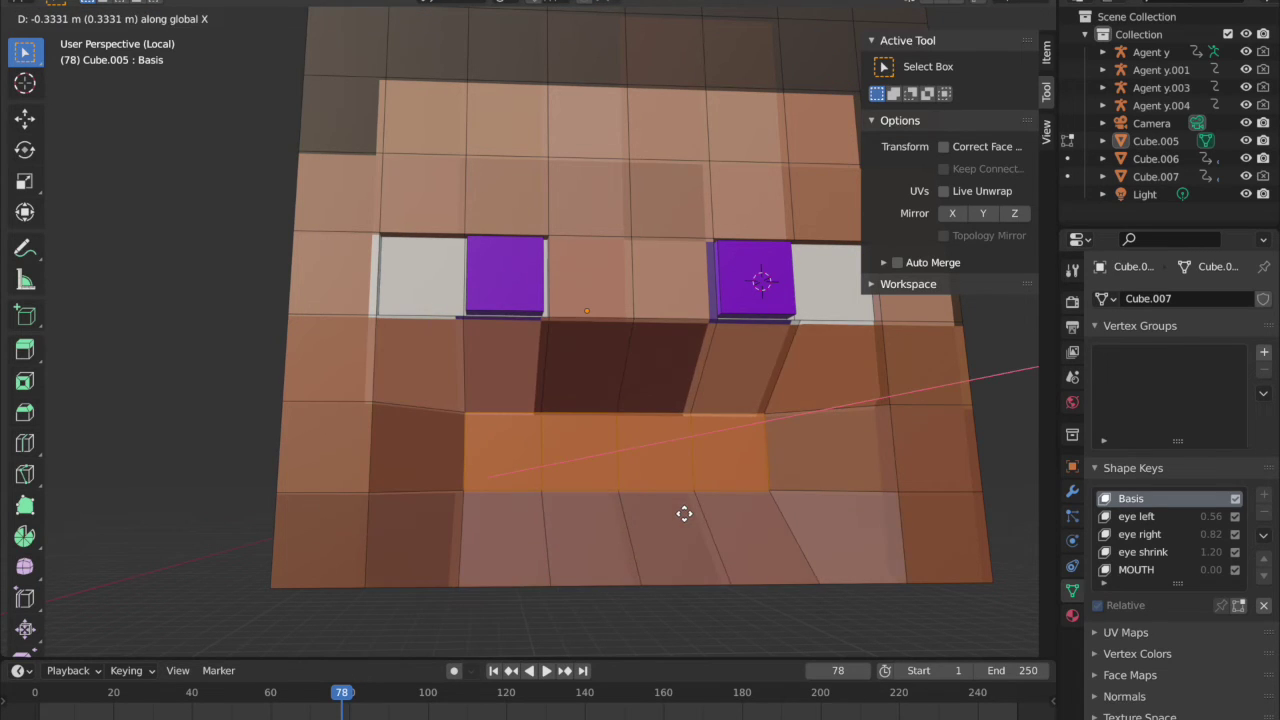
{"action": "key", "text": "Escape"}
Step: Duplicate the four mouth faces, move the copy about 0.02 m into the head along X, and delete the original front faces
{"action": "key", "text": "g"}
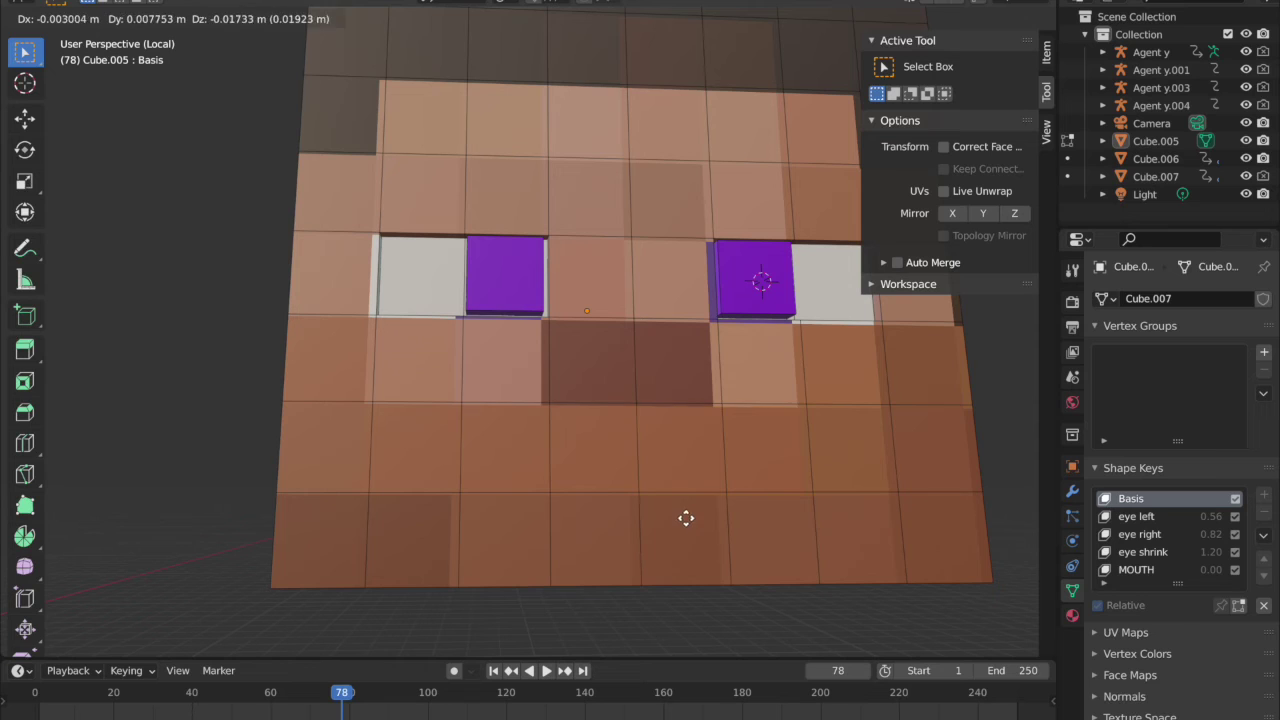
{"action": "key", "text": "x"}
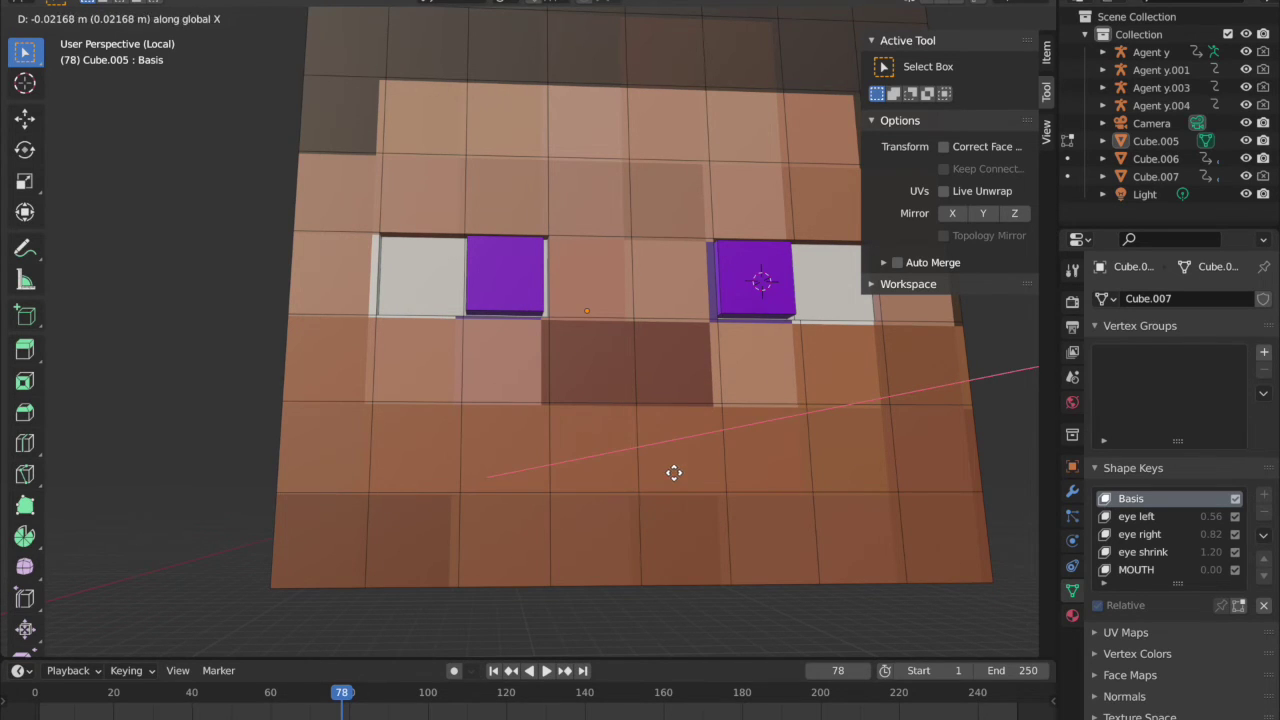
{"action": "left_click", "coordinate": [674, 472]}
{"action": "right_click", "coordinate": [586, 517]}
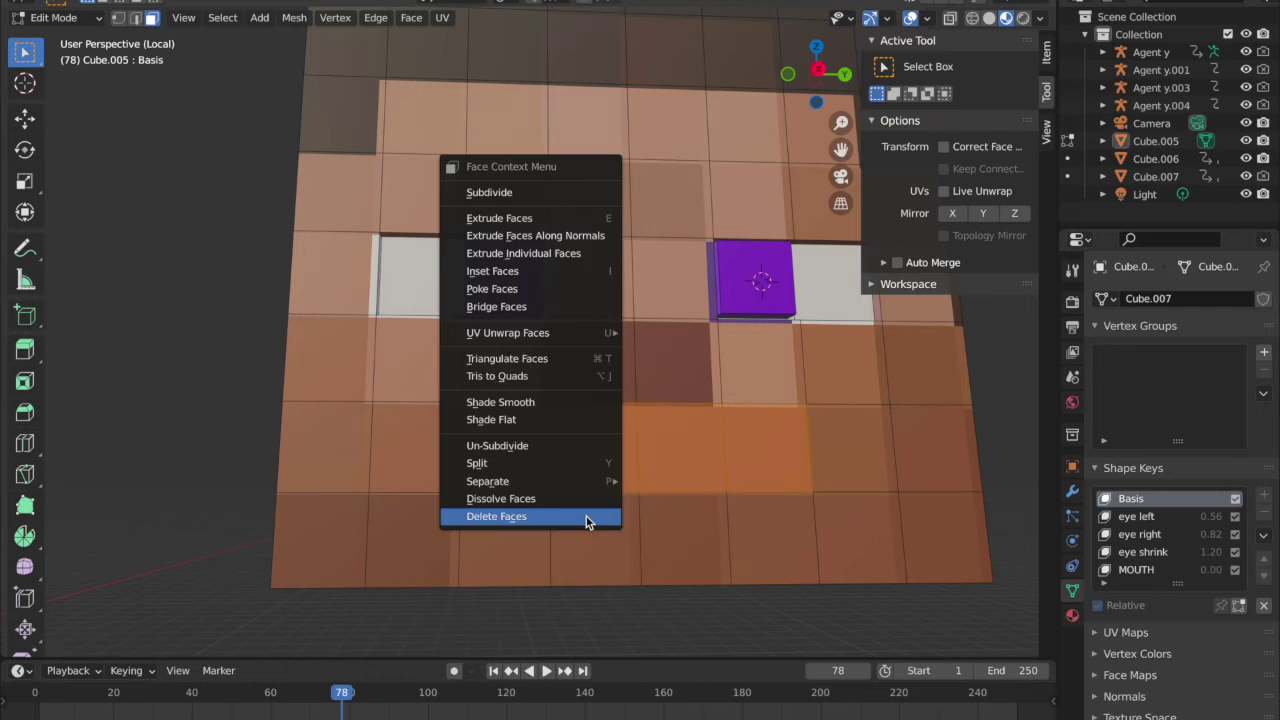
{"action": "left_click", "coordinate": [586, 517]}
Step: Select the recessed mouth strip and move it up about 0.13 m along Z
{"action": "left_click_drag", "start_coordinate": [745, 455], "coordinate": [501, 450]}
{"action": "middle_click_drag", "start_coordinate": [522, 450], "coordinate": [501, 450]}
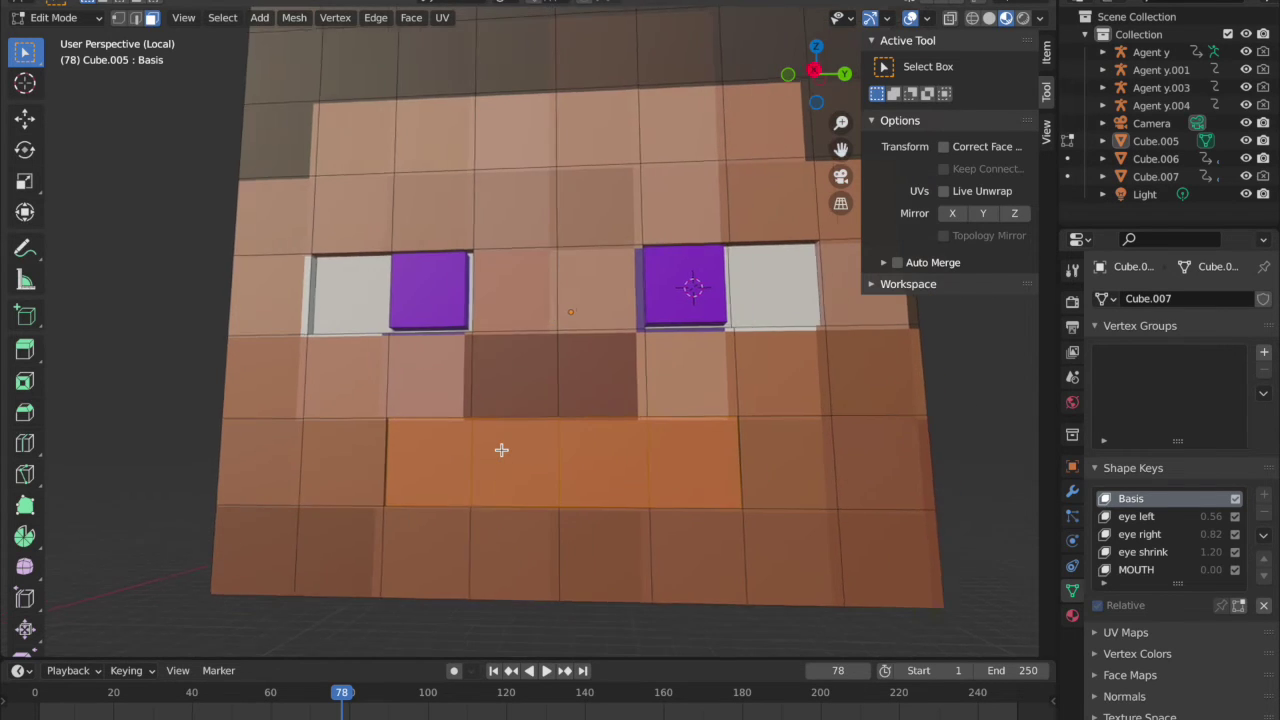
{"action": "key", "text": "g"}
{"action": "key", "text": "z"}
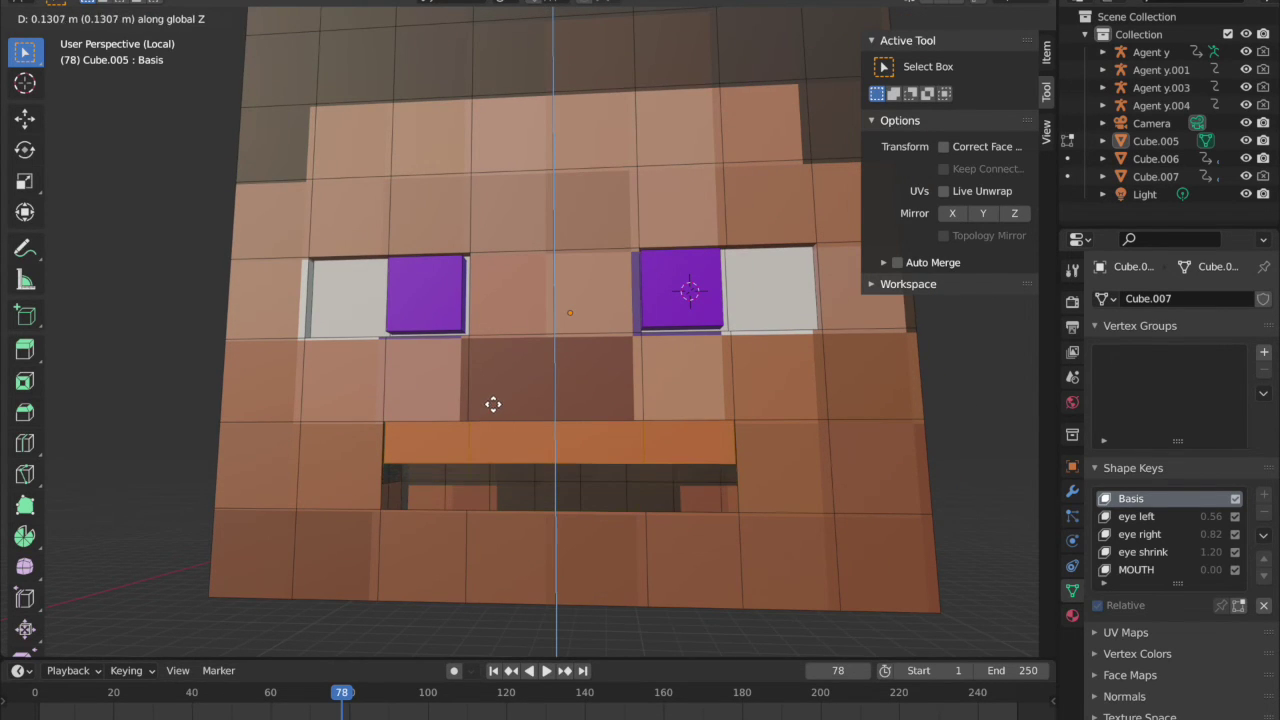
{"action": "left_click", "coordinate": [492, 406]}
Step: Duplicate the raised mouth strip and move the copy down about 0.25 m along Z to close the gap
{"action": "key", "text": "g"}
{"action": "key", "text": "x"}
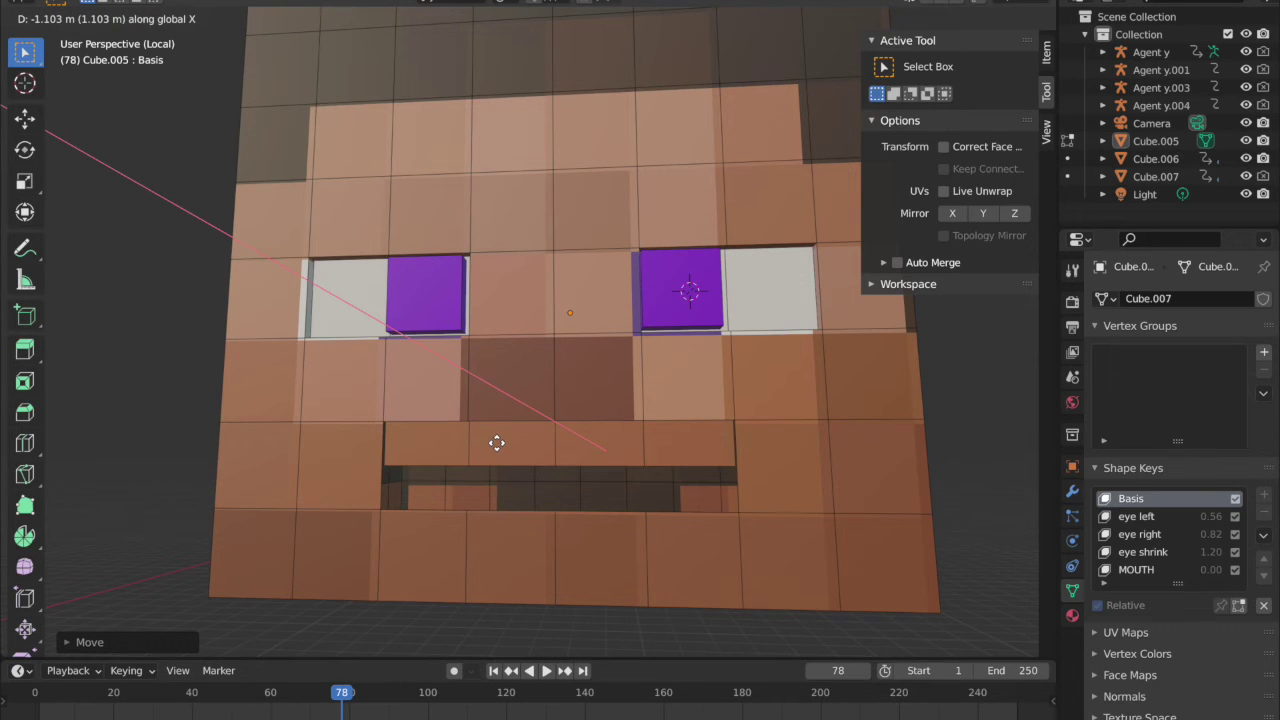
{"action": "key", "text": "z"}
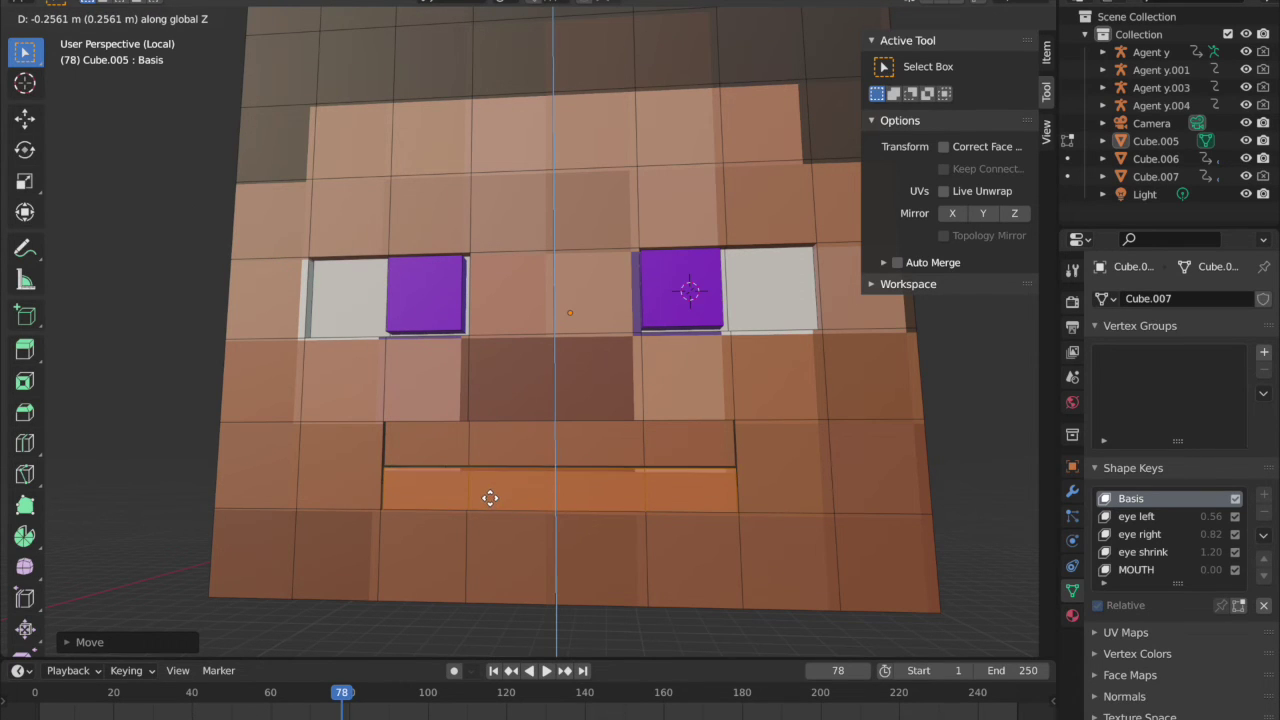
{"action": "left_click", "coordinate": [490, 494]}
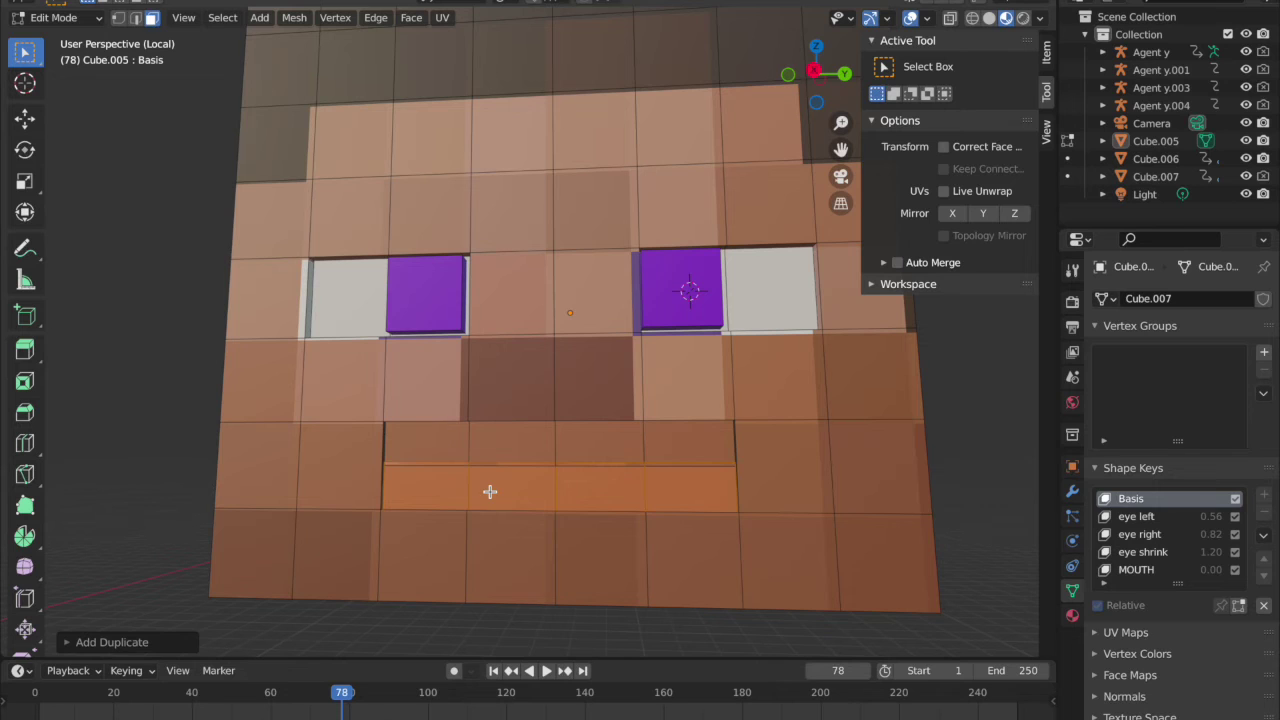
{"action": "left_click", "coordinate": [532, 517]}
{"action": "middle_click_drag", "start_coordinate": [563, 517], "coordinate": [605, 507], "text": "shift"}
{"action": "left_click", "coordinate": [623, 526]}
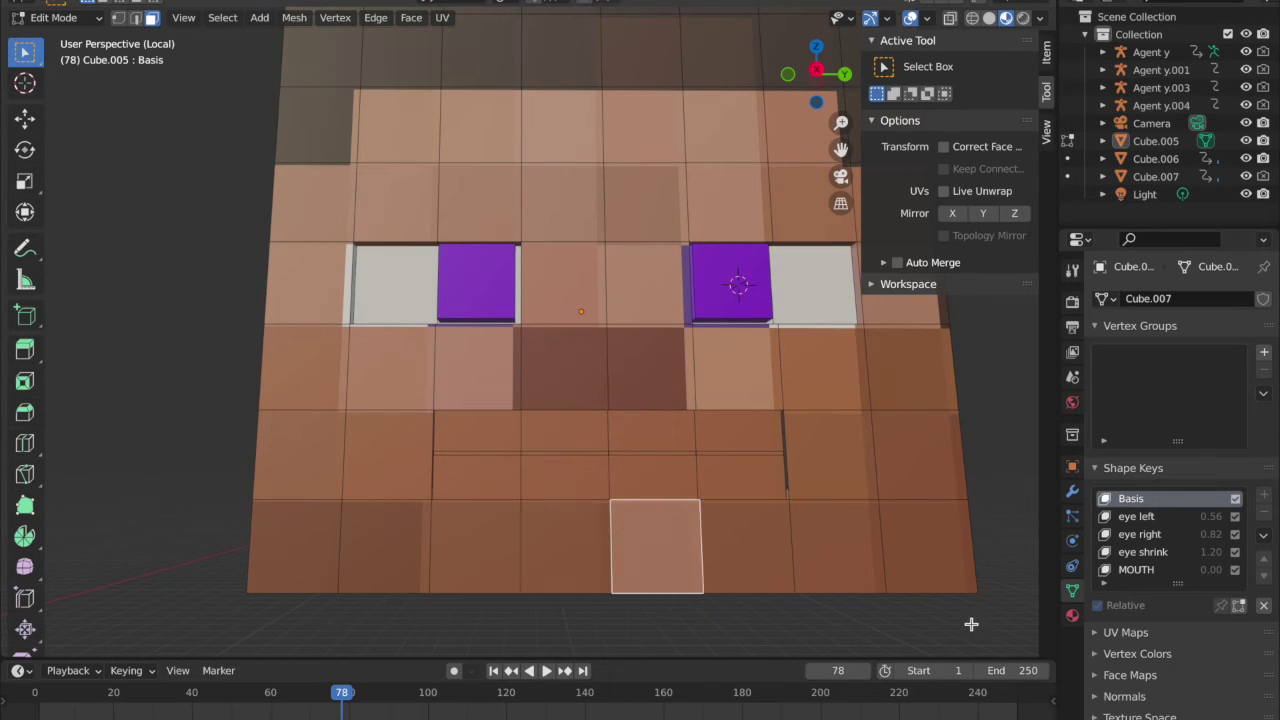
{"action": "left_click", "coordinate": [864, 571]}
Step: Make MOUTH the active shape key and select the bottom chin row plus the lower mouth strip in the right orthographic view
{"action": "left_click", "coordinate": [1136, 569]}
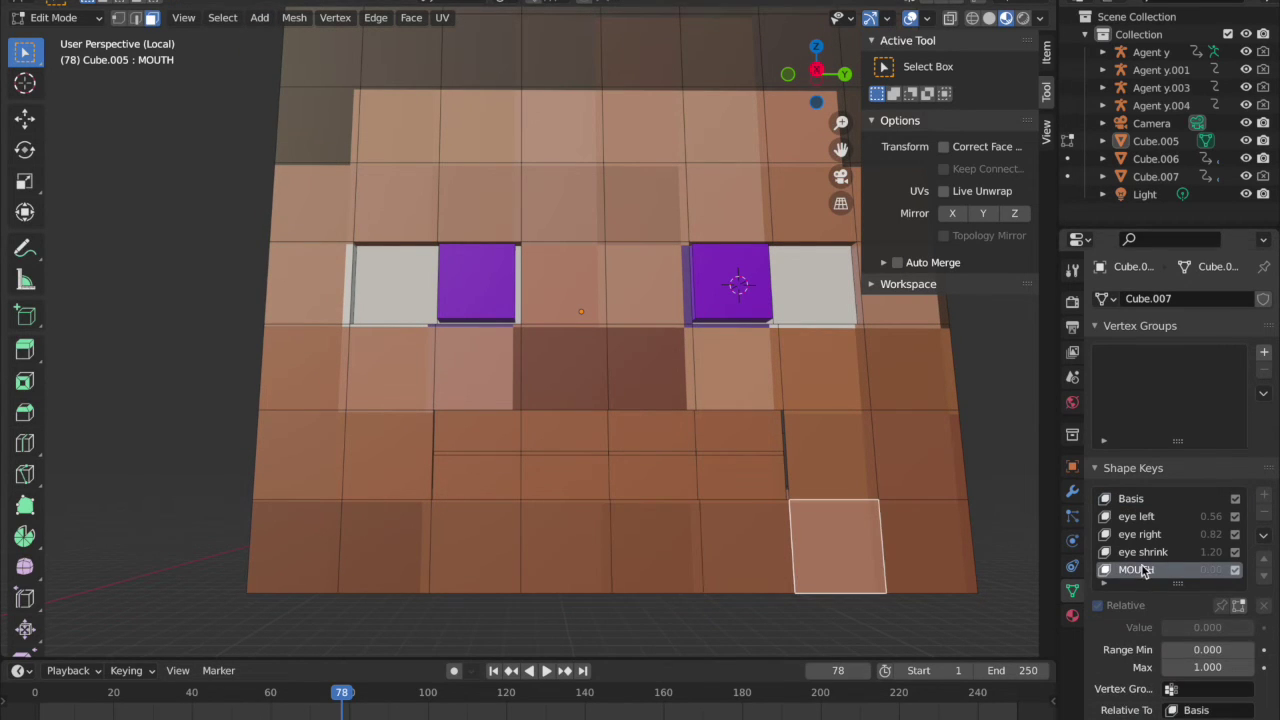
{"action": "scroll", "coordinate": [638, 582], "scroll_direction": "down", "scroll_amount": 1}
{"action": "scroll", "coordinate": [638, 582], "scroll_direction": "down", "scroll_amount": 1}
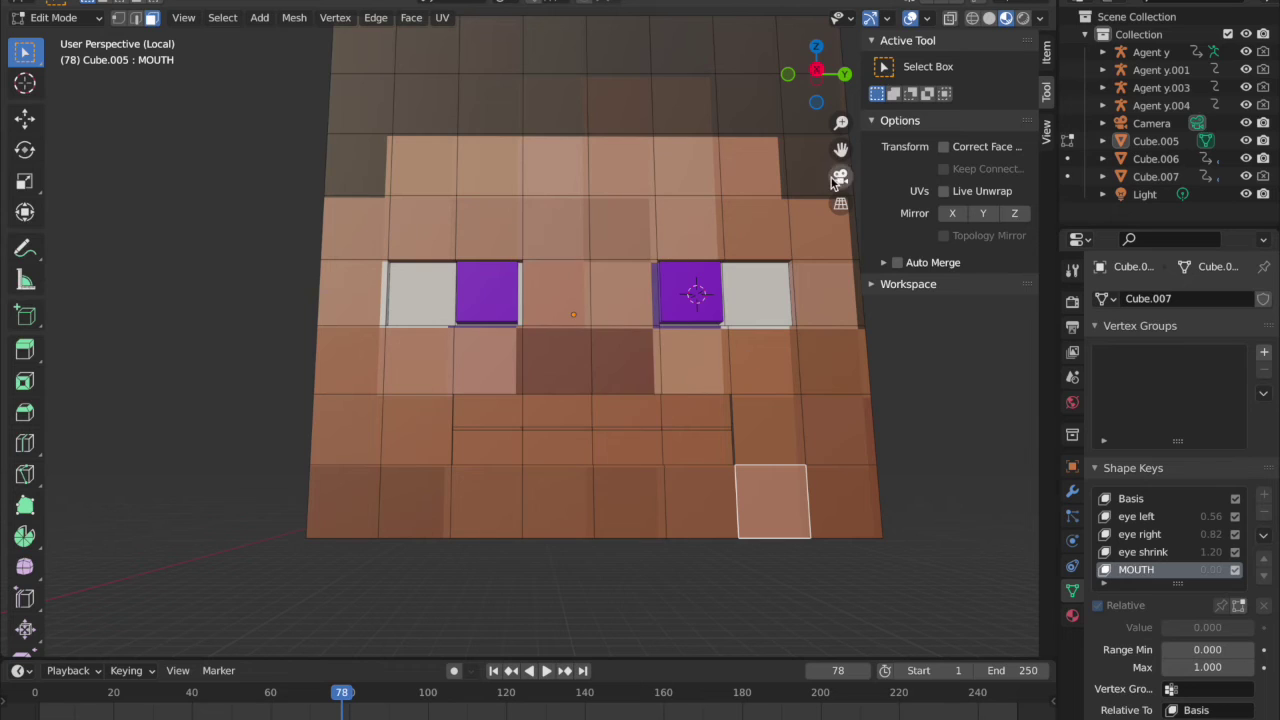
{"action": "left_click", "coordinate": [817, 72]}
{"action": "left_click", "coordinate": [817, 72]}
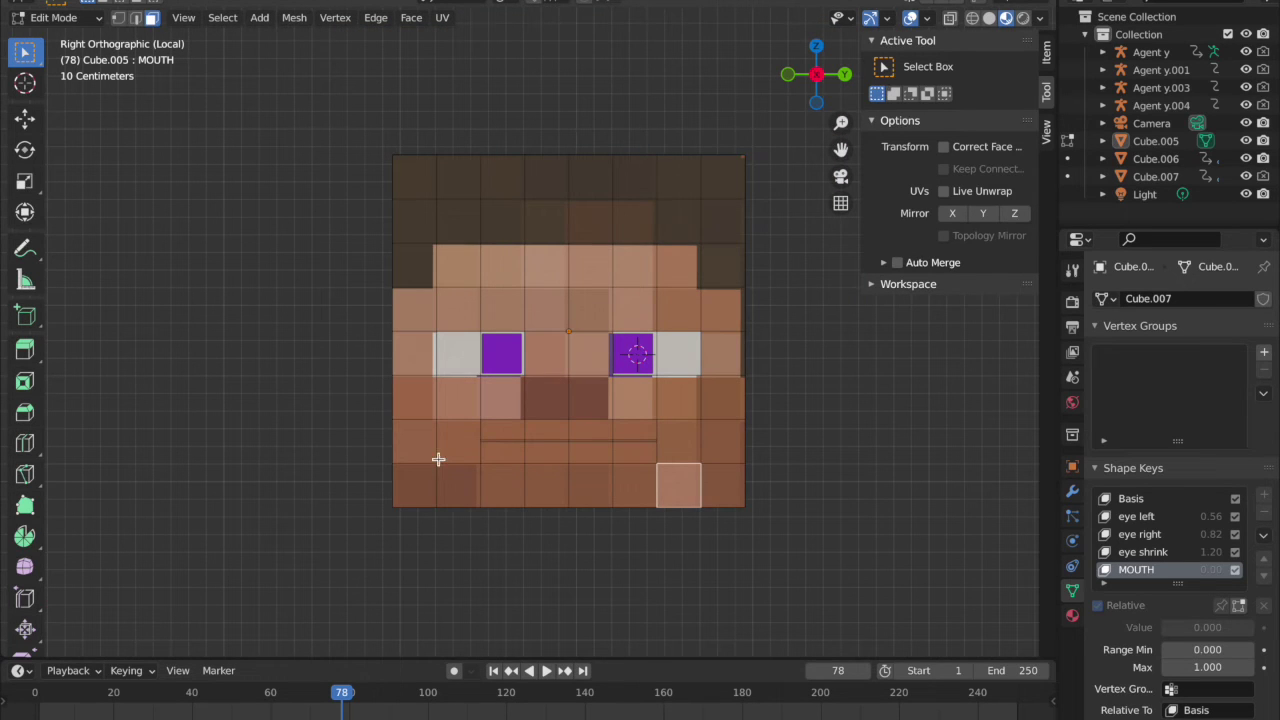
{"action": "mouse_move", "coordinate": [409, 456]}
{"action": "left_mouse_down"}
{"action": "mouse_move", "coordinate": [740, 509]}
{"action": "mouse_move", "coordinate": [733, 493]}
{"action": "mouse_move", "coordinate": [449, 494]}
{"action": "mouse_move", "coordinate": [405, 476]}
{"action": "left_mouse_up"}
{"action": "left_click", "coordinate": [737, 495]}
{"action": "left_click_drag", "start_coordinate": [484, 441], "coordinate": [651, 467], "text": "shift"}
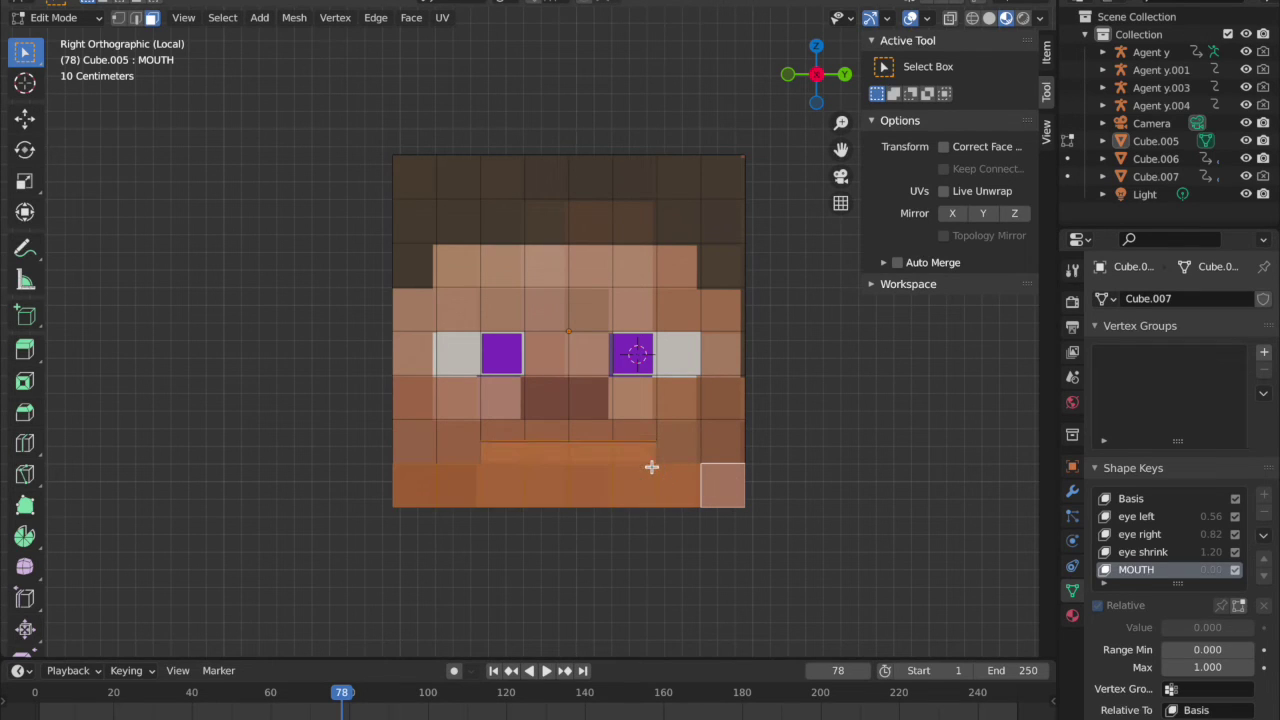
{"action": "key", "text": "g"}
{"action": "key", "text": "z"}
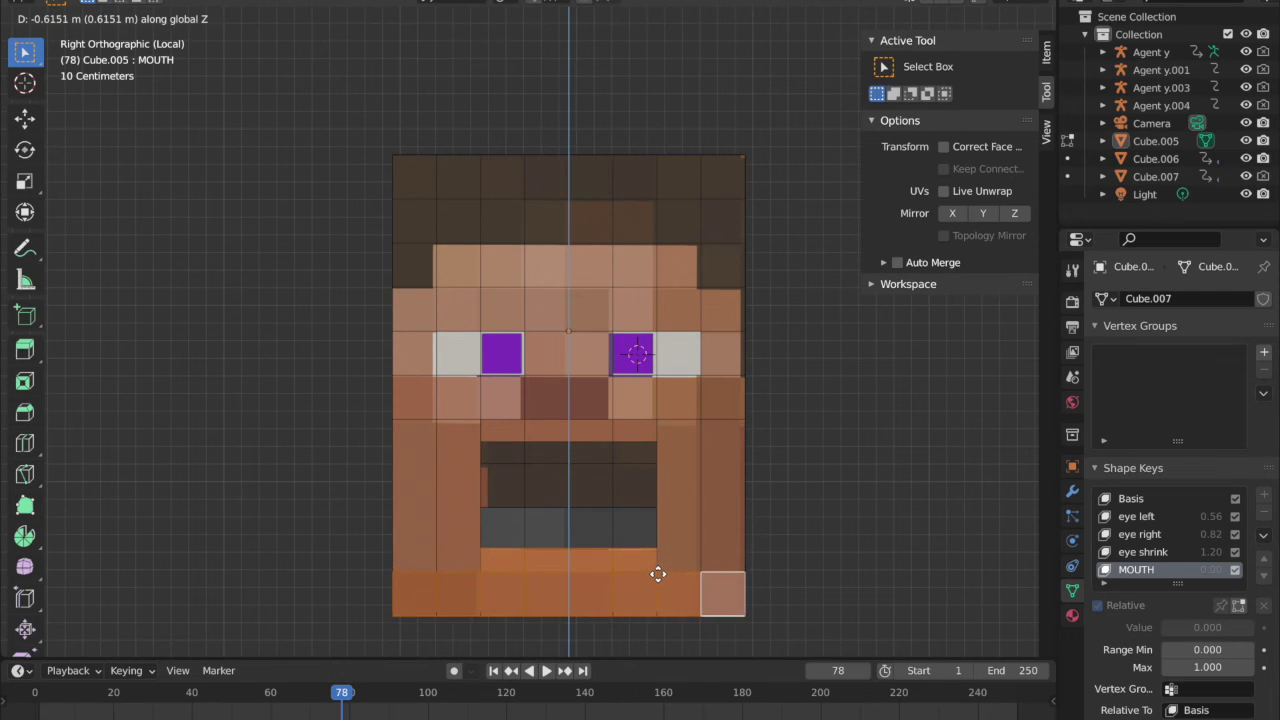
{"action": "key", "text": "Escape"}
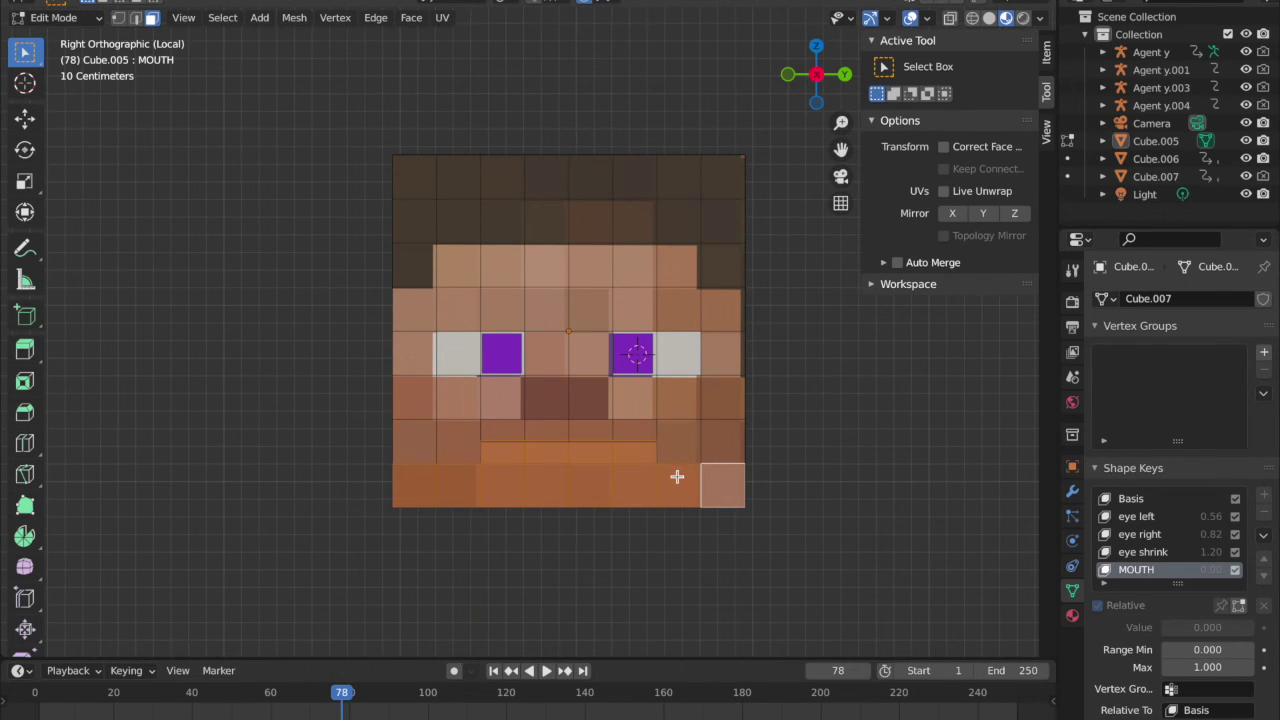
{"action": "key", "text": "g"}
{"action": "key", "text": "z"}
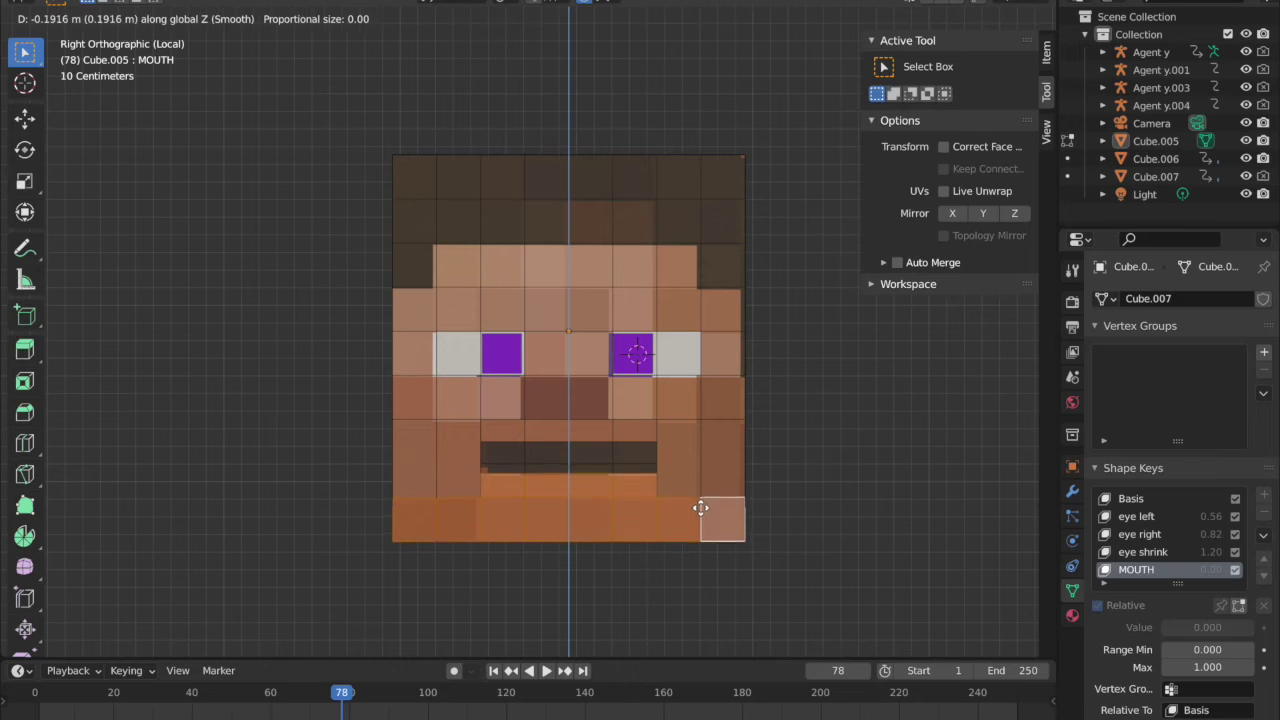
{"action": "left_click", "coordinate": [700, 502]}
{"action": "middle_click_drag", "start_coordinate": [700, 502], "coordinate": [699, 500]}
Step: Move the selected chin row and lower mouth strip down about 0.15 m along Z in the MOUTH shape key
{"action": "key", "text": "g"}
{"action": "key", "text": "z"}
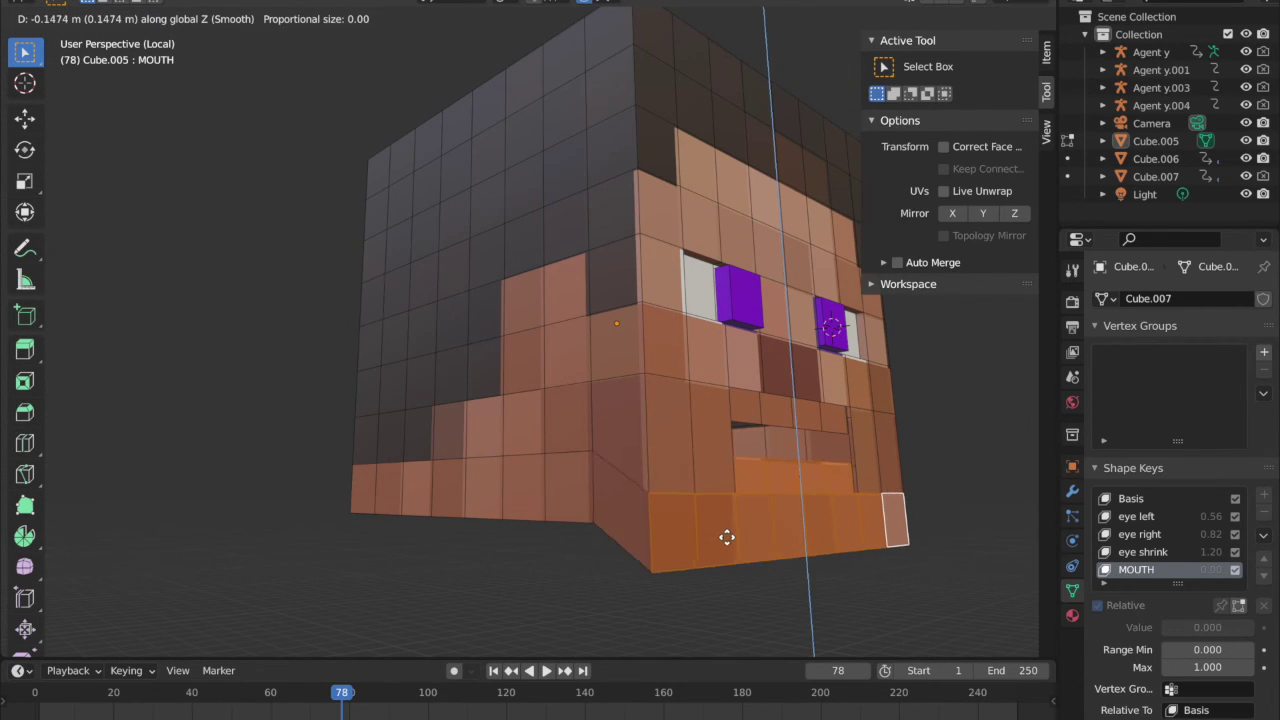
{"action": "left_click", "coordinate": [736, 541]}
{"action": "middle_click_drag", "start_coordinate": [736, 541], "coordinate": [736, 541]}
{"action": "scroll", "coordinate": [736, 541], "scroll_direction": "right", "scroll_amount": 8}
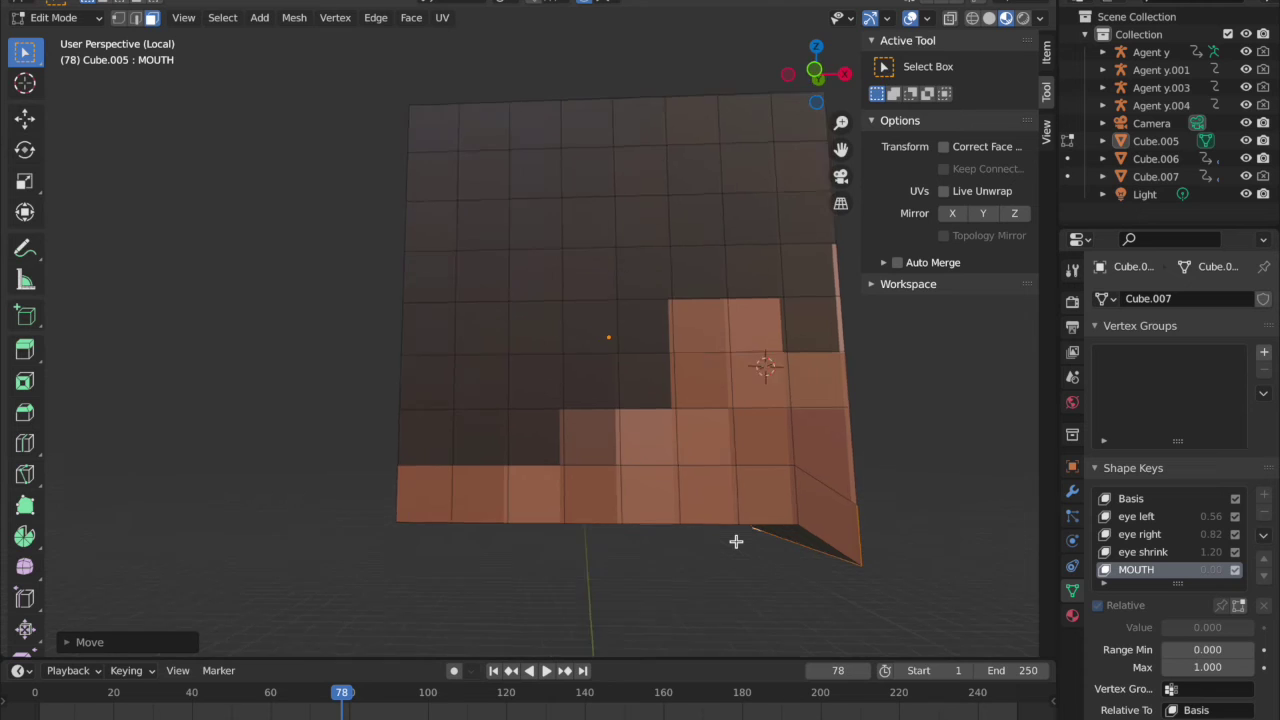
Step: Return to Object Mode and keyframe the MOUTH shape key at value 0 on frame 78, with the timeline area enlarged
{"action": "mouse_move", "coordinate": [736, 541]}
{"action": "middle_mouse_down"}
{"action": "mouse_move", "coordinate": [706, 577]}
{"action": "mouse_move", "coordinate": [777, 598]}
{"action": "middle_mouse_up"}
{"action": "key", "text": "Tab"}
{"action": "mouse_move", "coordinate": [1212, 628]}
{"action": "left_mouse_down"}
{"action": "mouse_move", "coordinate": [1200, 628]}
{"action": "mouse_move", "coordinate": [1224, 628]}
{"action": "mouse_move", "coordinate": [1162, 628]}
{"action": "mouse_move", "coordinate": [1214, 628]}
{"action": "mouse_move", "coordinate": [1190, 628]}
{"action": "left_mouse_up"}
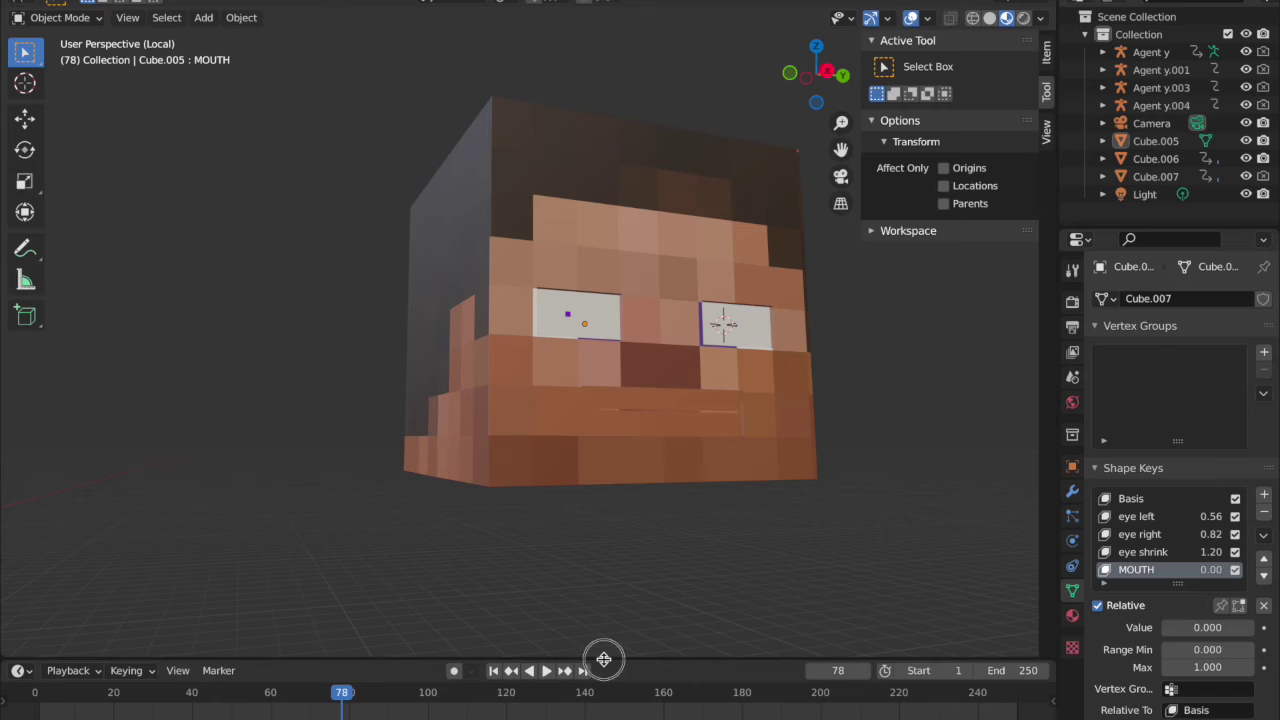
{"action": "left_click_drag", "start_coordinate": [604, 659], "coordinate": [602, 547]}
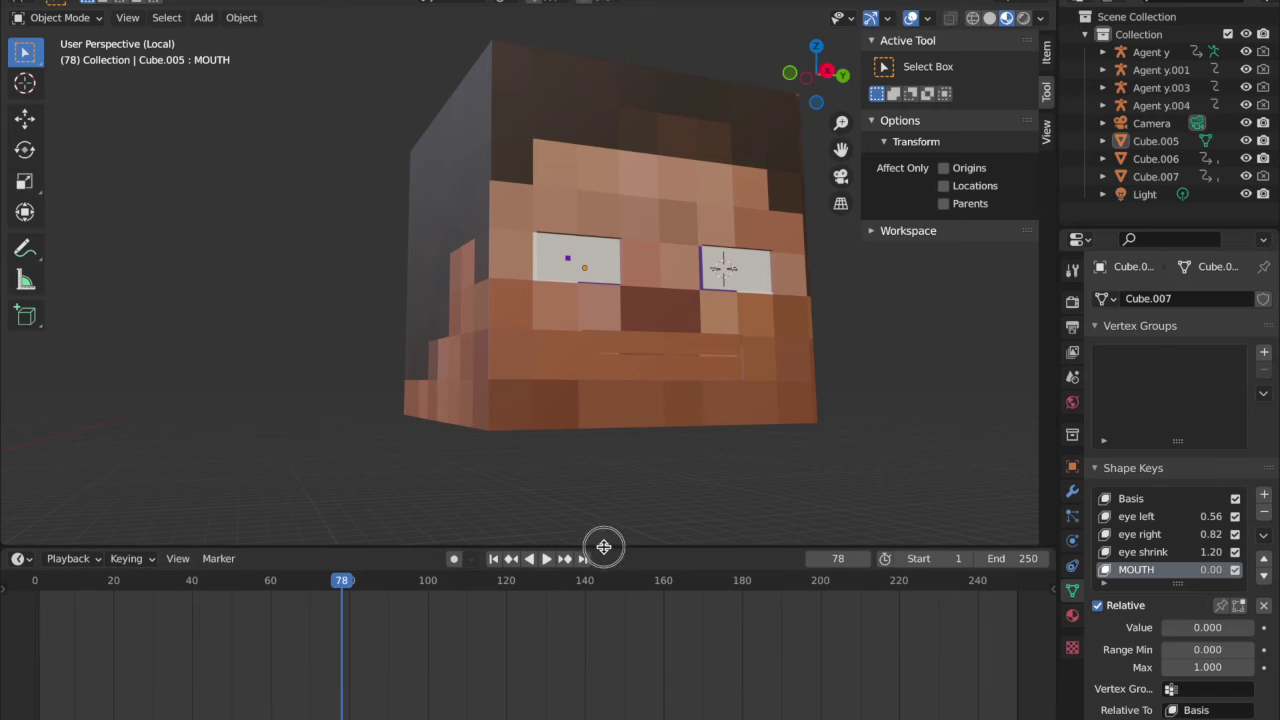
{"action": "left_click", "coordinate": [1263, 627]}
{"action": "middle_click_drag", "start_coordinate": [866, 485], "coordinate": [380, 560]}
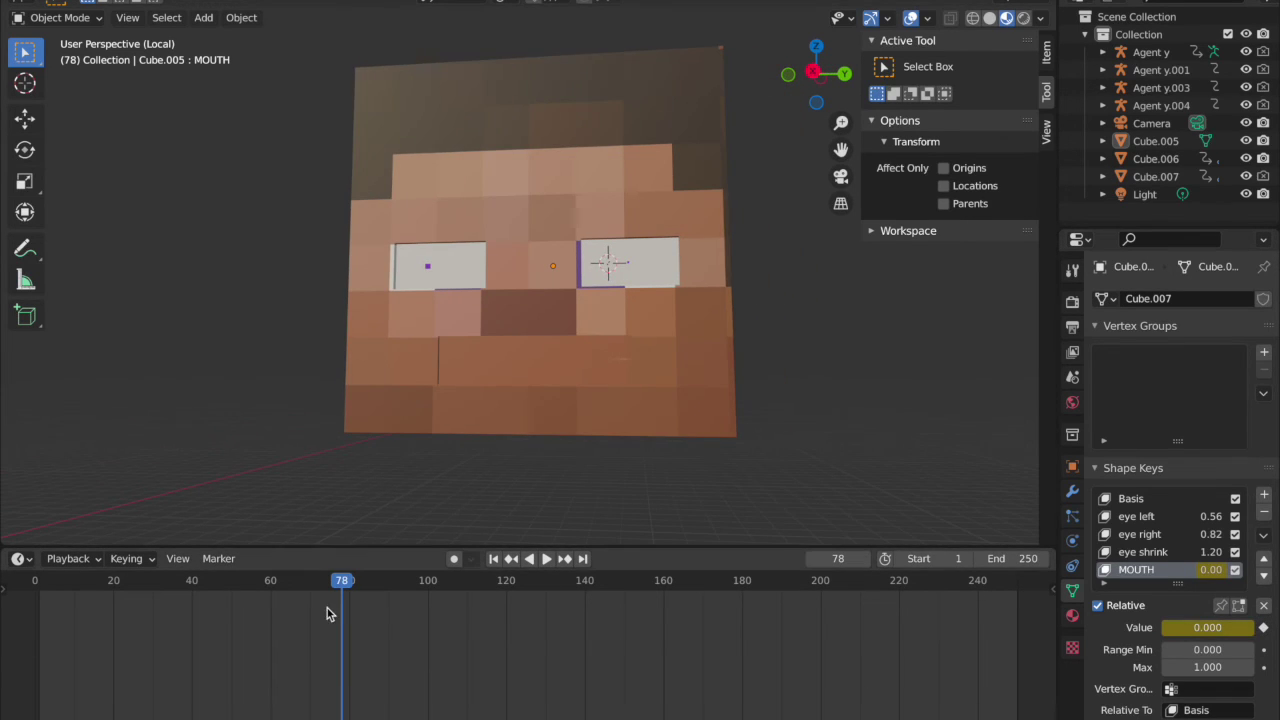
Step: Switch the timeline area to the Graph Editor and set the current frame to 1
{"action": "left_click", "coordinate": [20, 558]}
{"action": "left_click", "coordinate": [20, 558]}
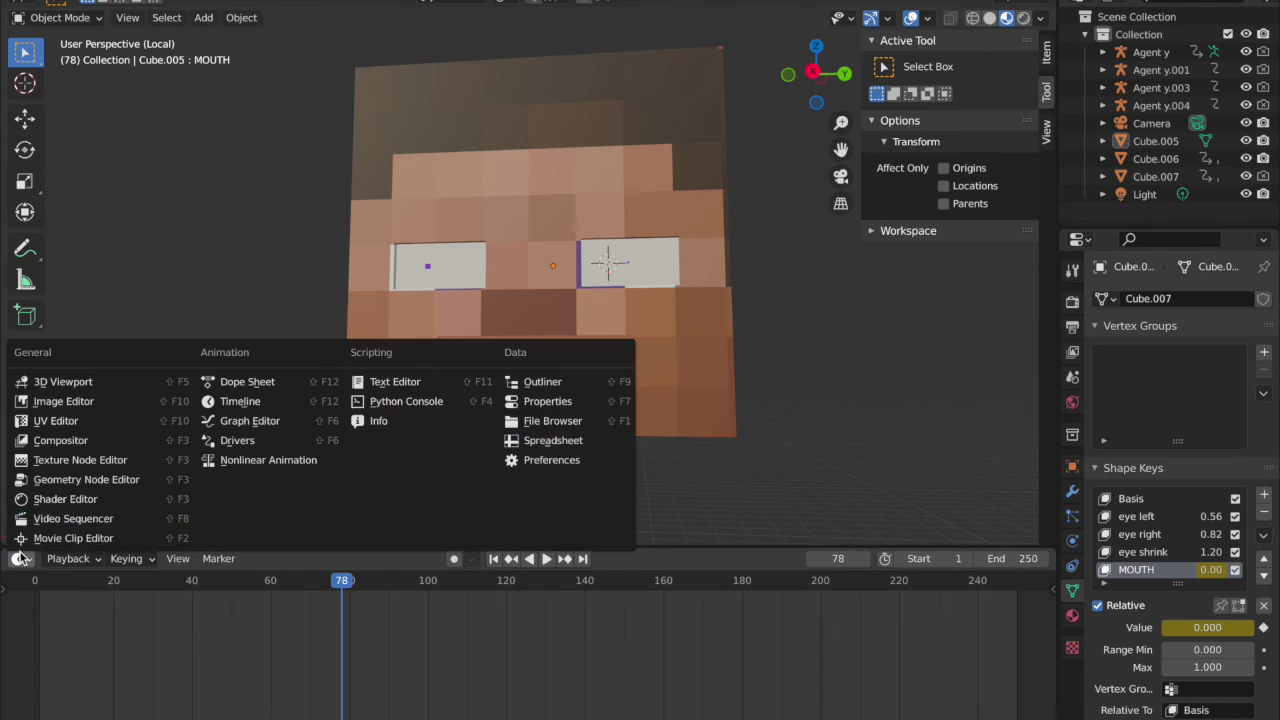
{"action": "left_click", "coordinate": [250, 420]}
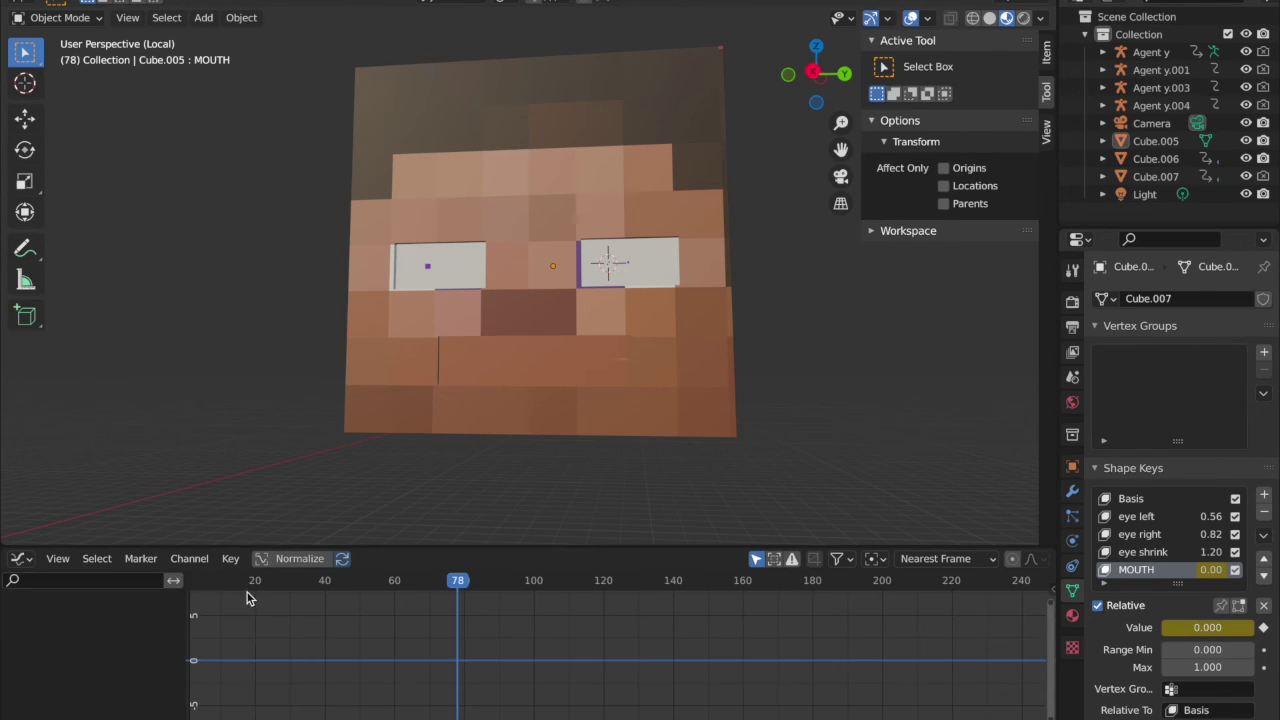
{"action": "key", "text": "Home"}
{"action": "left_click", "coordinate": [322, 582]}
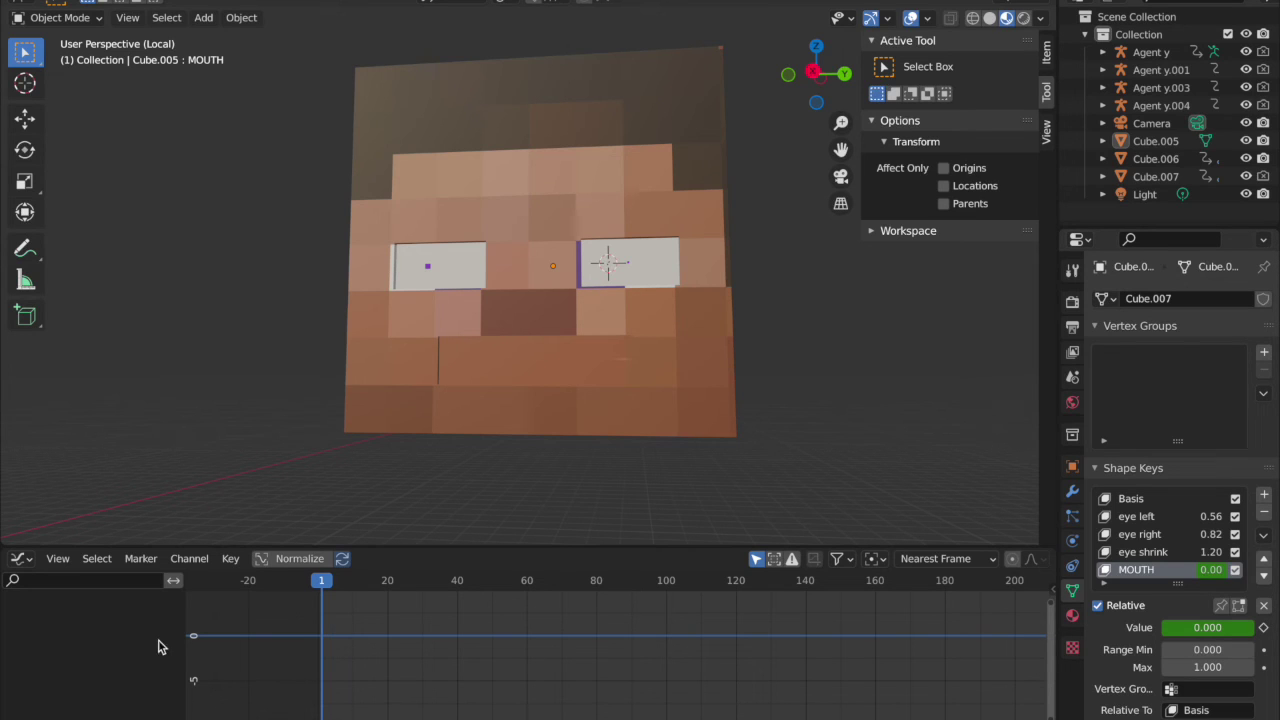
Step: Select the head, bake a sound into its MOUTH value curve, and play the animation up to frame 110
{"action": "left_click", "coordinate": [583, 353]}
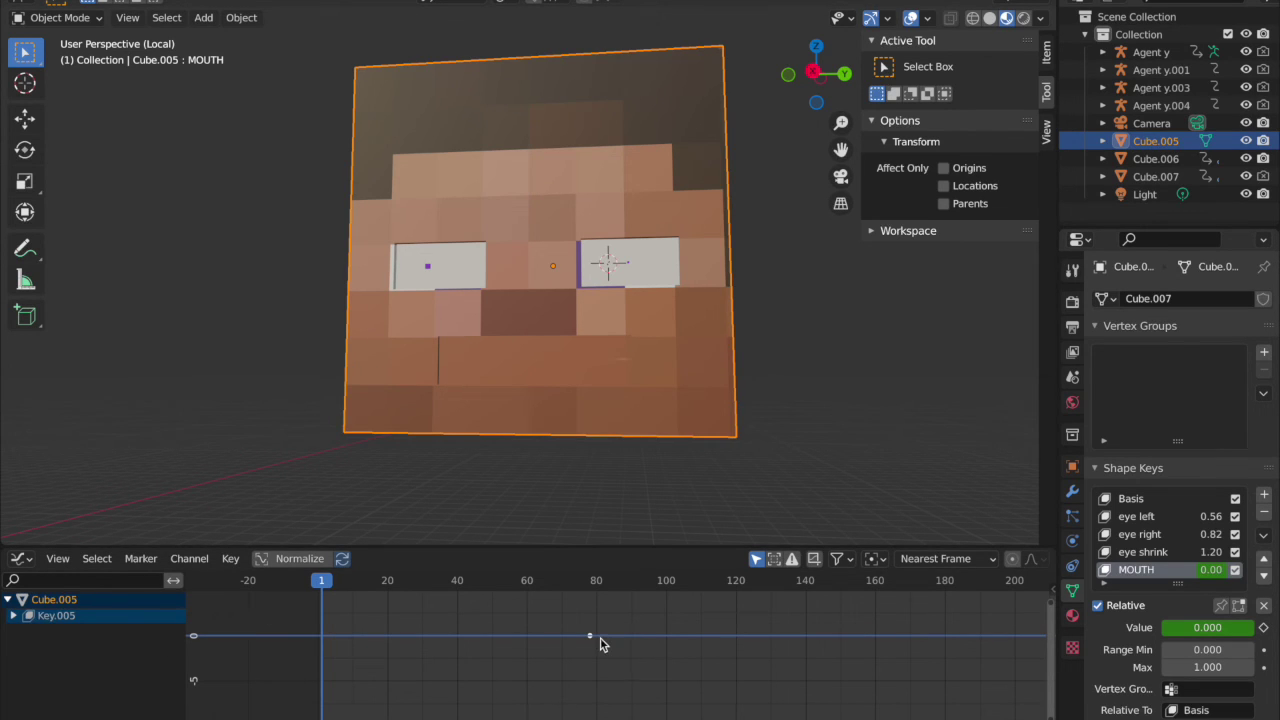
{"action": "left_click", "coordinate": [224, 560]}
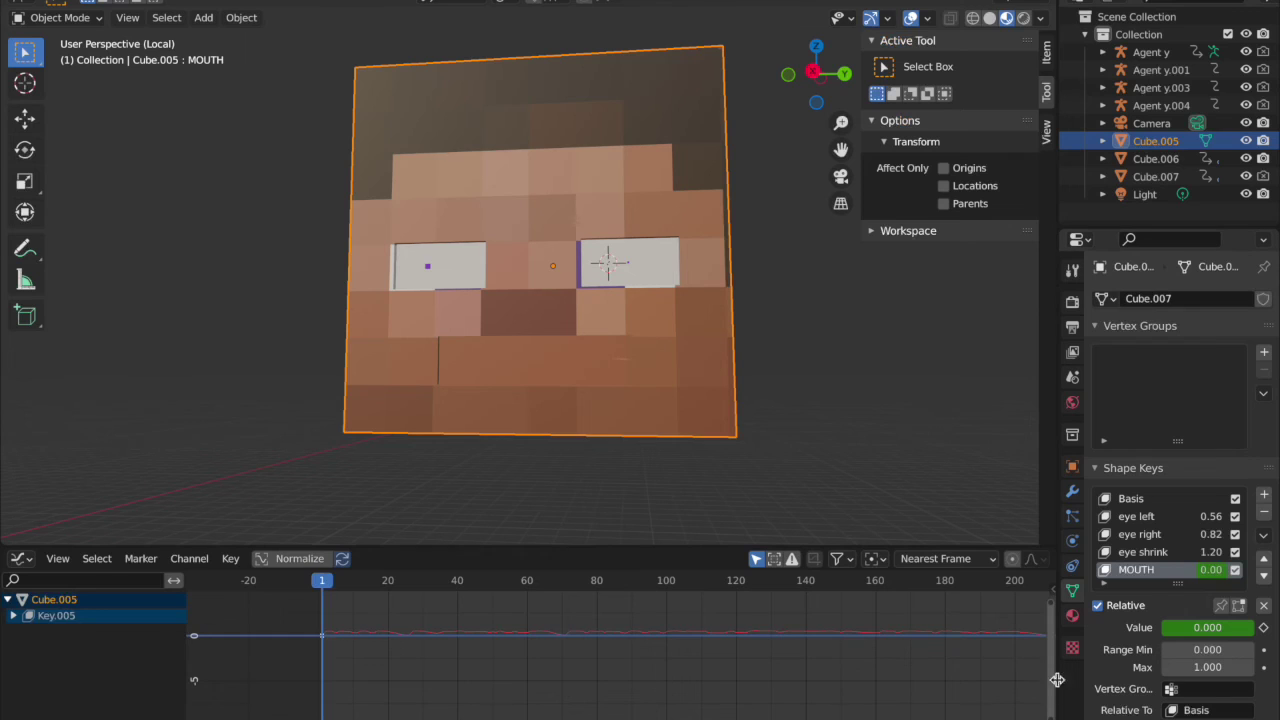
{"action": "key", "text": "space"}
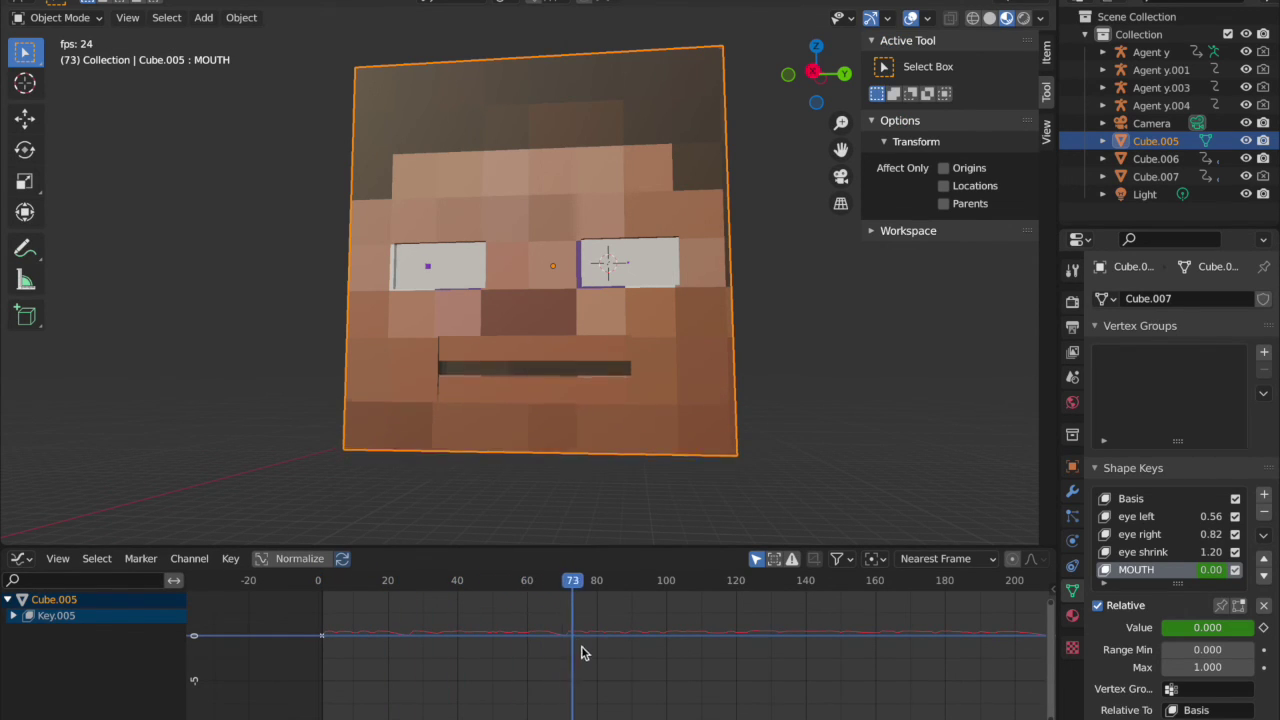
{"action": "key", "text": "space"}
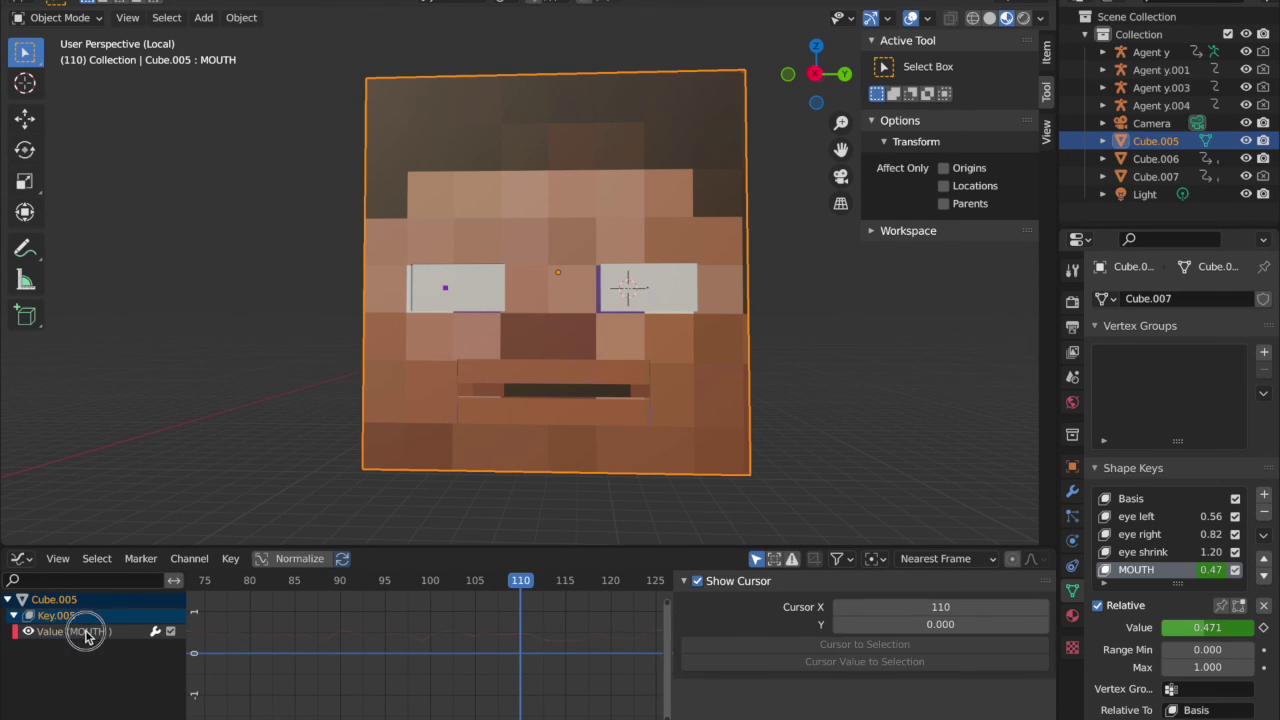
Step: Add an Envelope modifier with a control point to the head's MOUTH value curve
{"action": "left_click", "coordinate": [87, 634]}
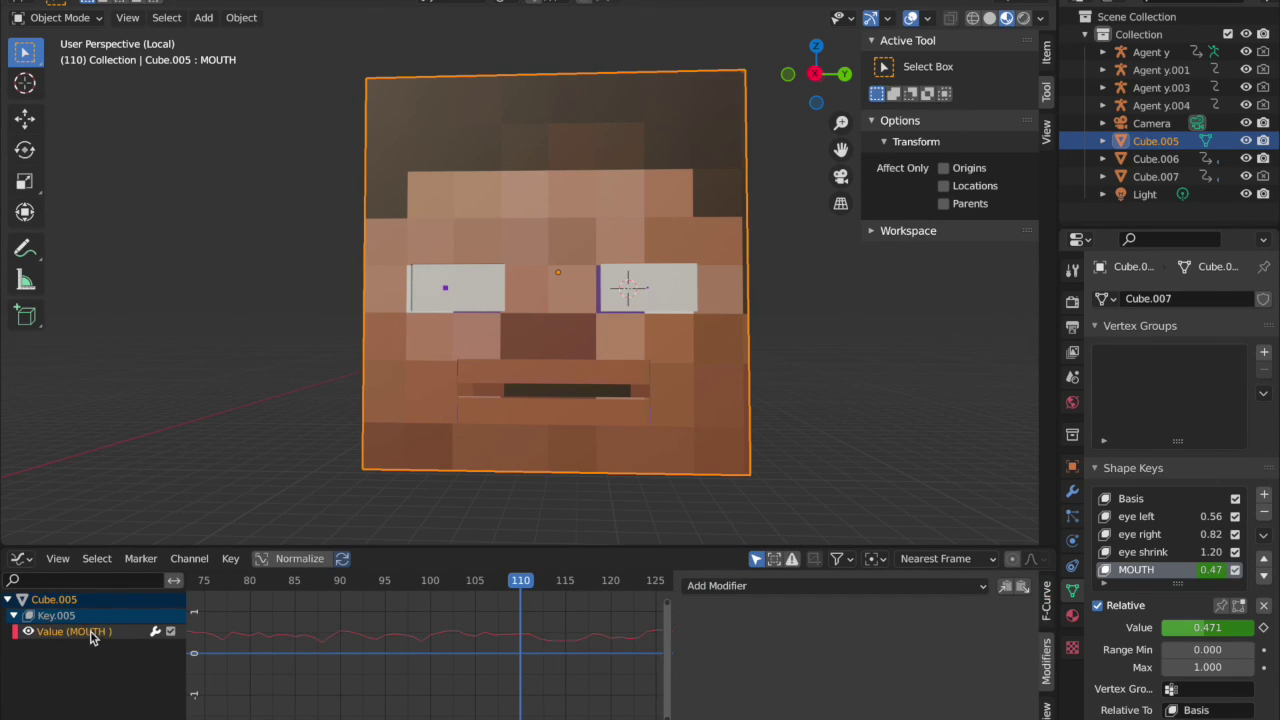
{"action": "left_click", "coordinate": [862, 596]}
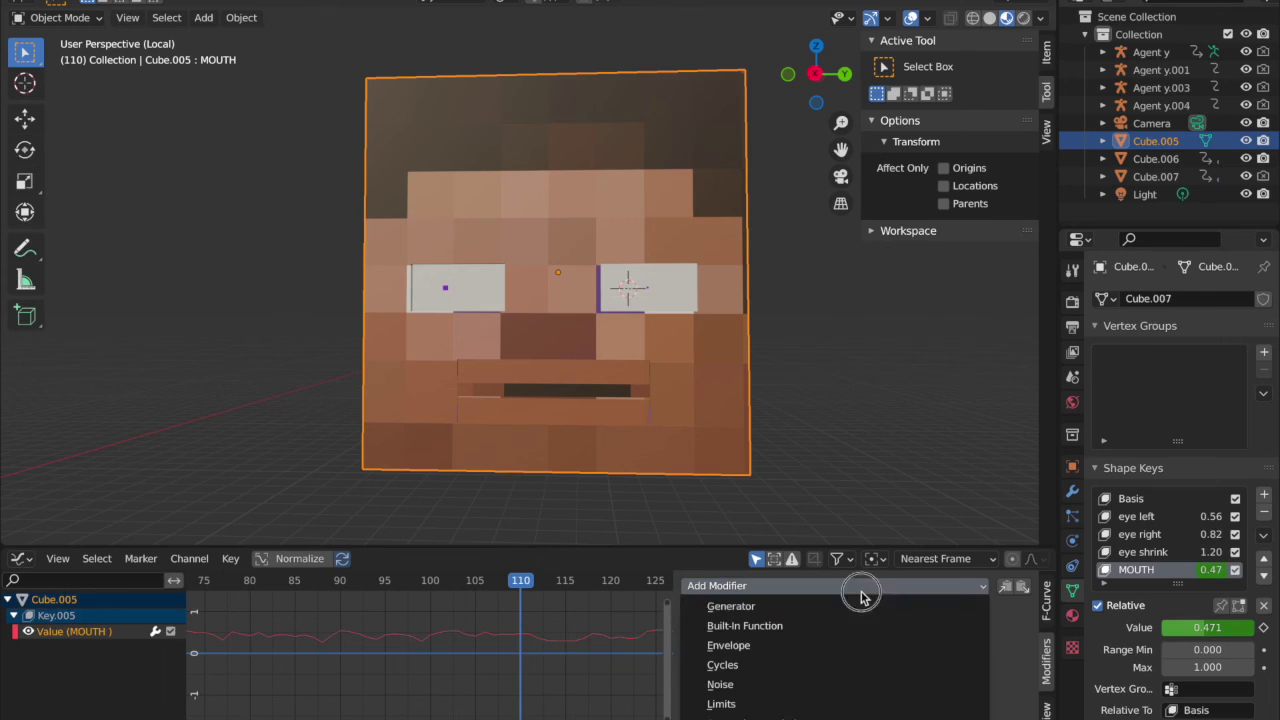
{"action": "left_click", "coordinate": [829, 647]}
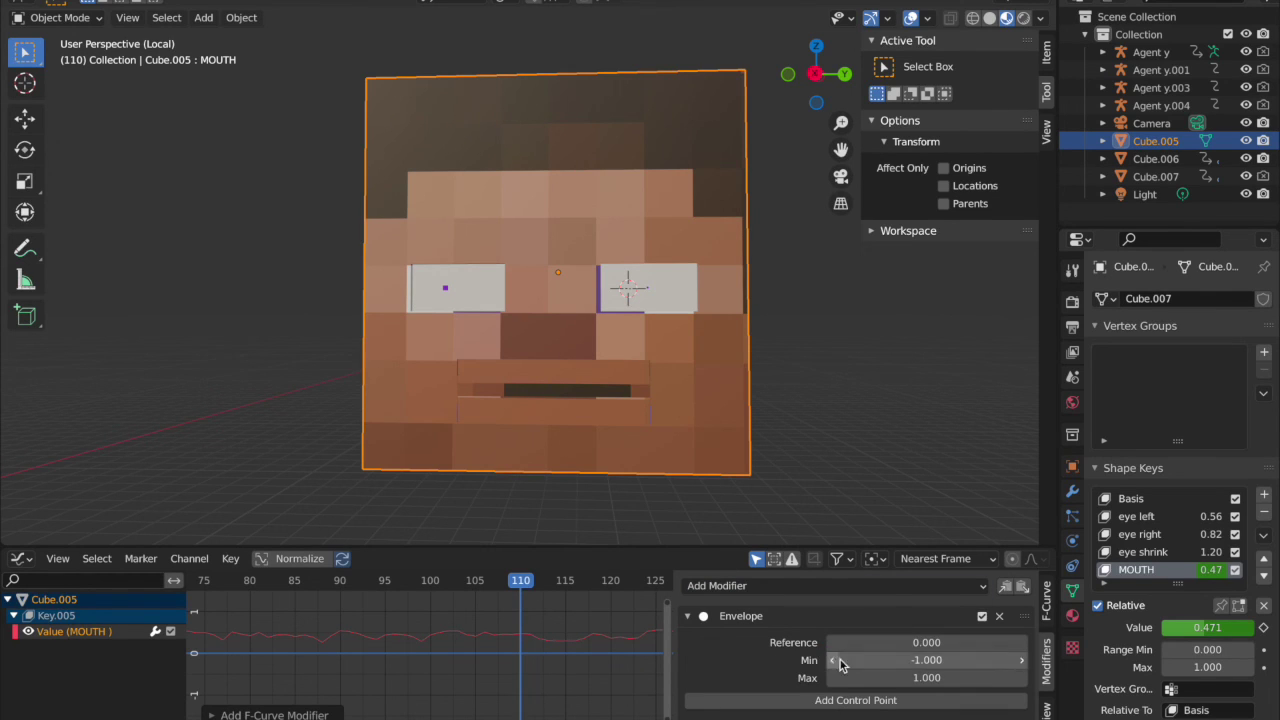
{"action": "left_click", "coordinate": [870, 700]}
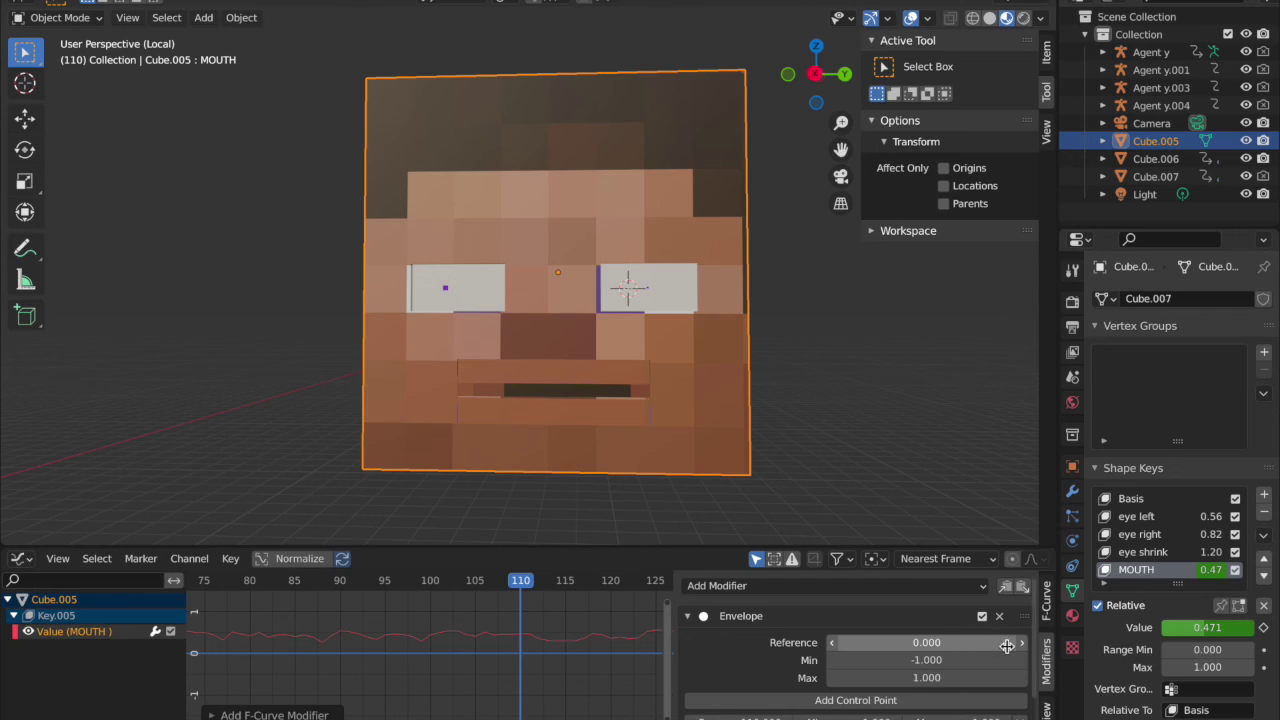
Step: Set the Envelope modifier's minimum to 0.5 and its reference value to -0.4
{"action": "left_click_drag", "start_coordinate": [926, 660], "coordinate": [1006, 660]}
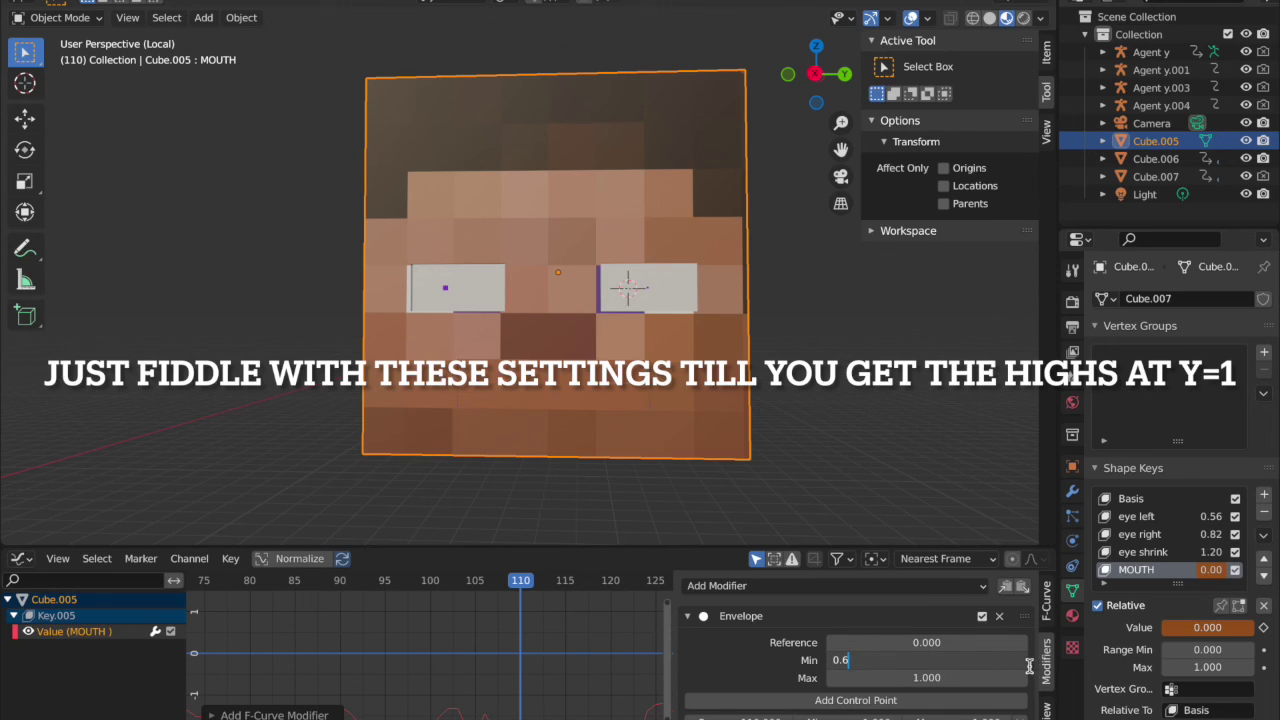
{"action": "key", "text": "Return"}
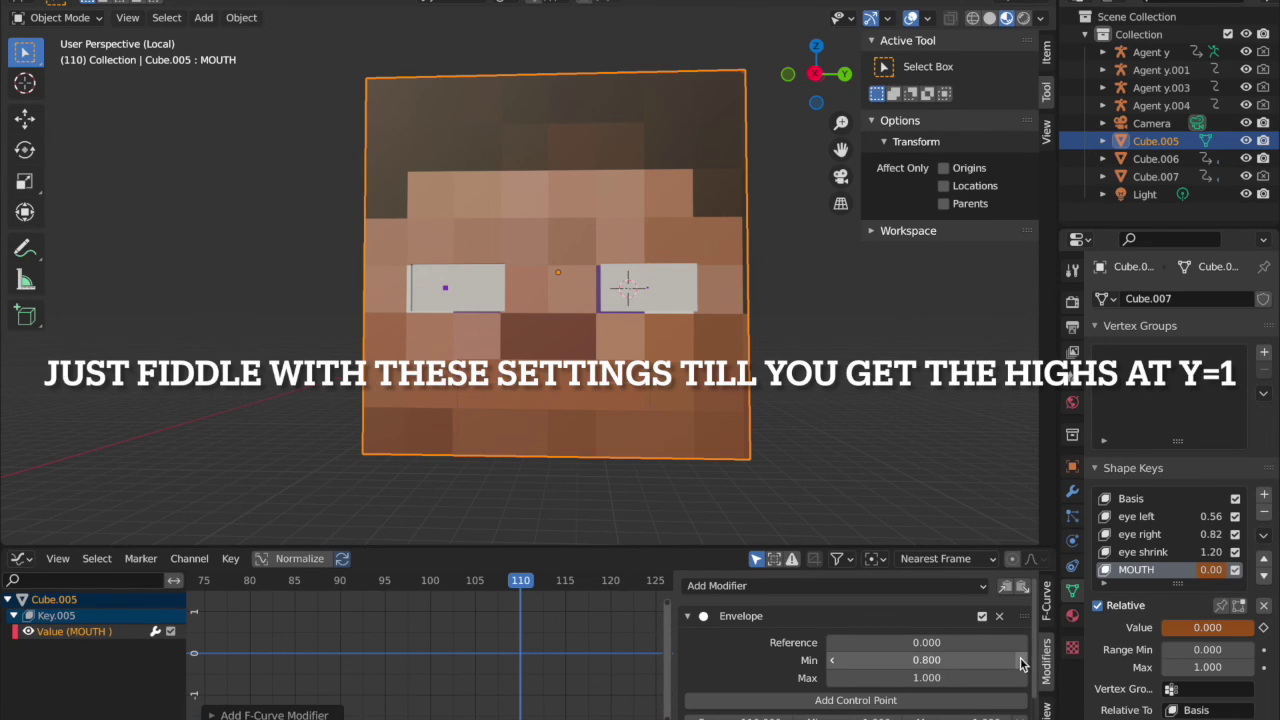
{"action": "left_click", "coordinate": [860, 660]}
{"action": "left_click", "coordinate": [833, 661]}
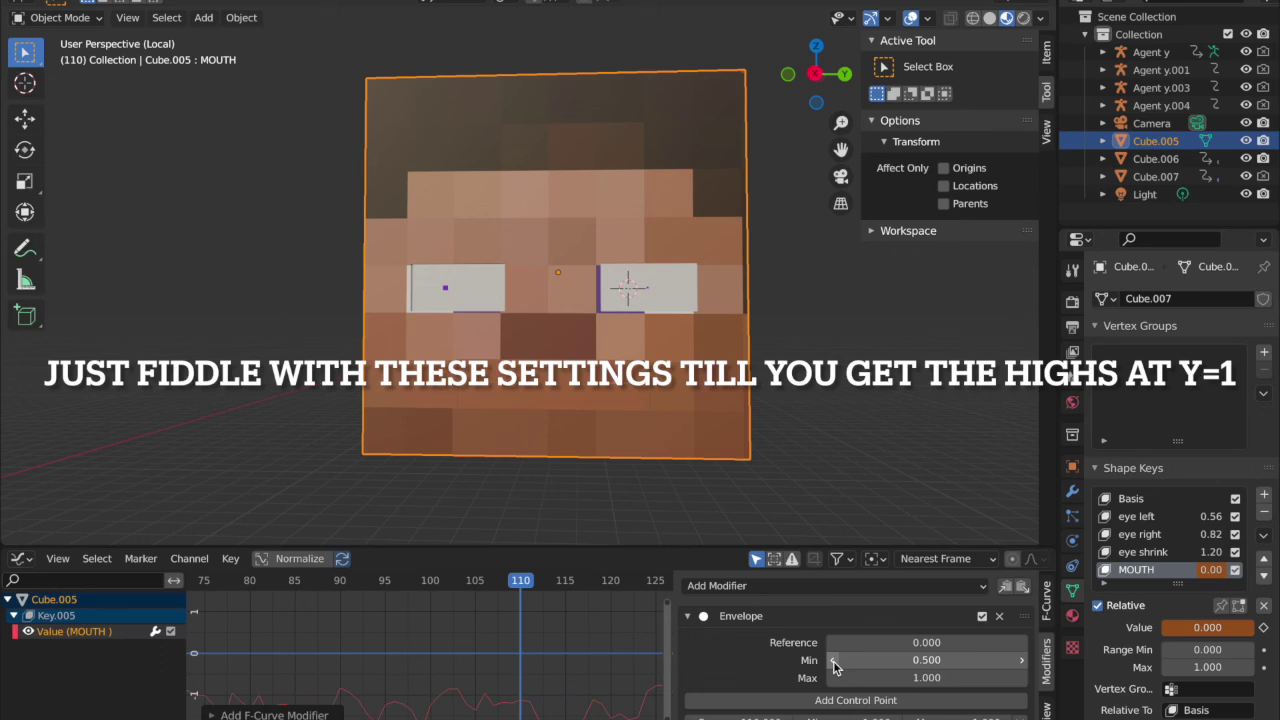
{"action": "left_click", "coordinate": [829, 643]}
{"action": "left_click", "coordinate": [829, 643]}
{"action": "left_click", "coordinate": [829, 643]}
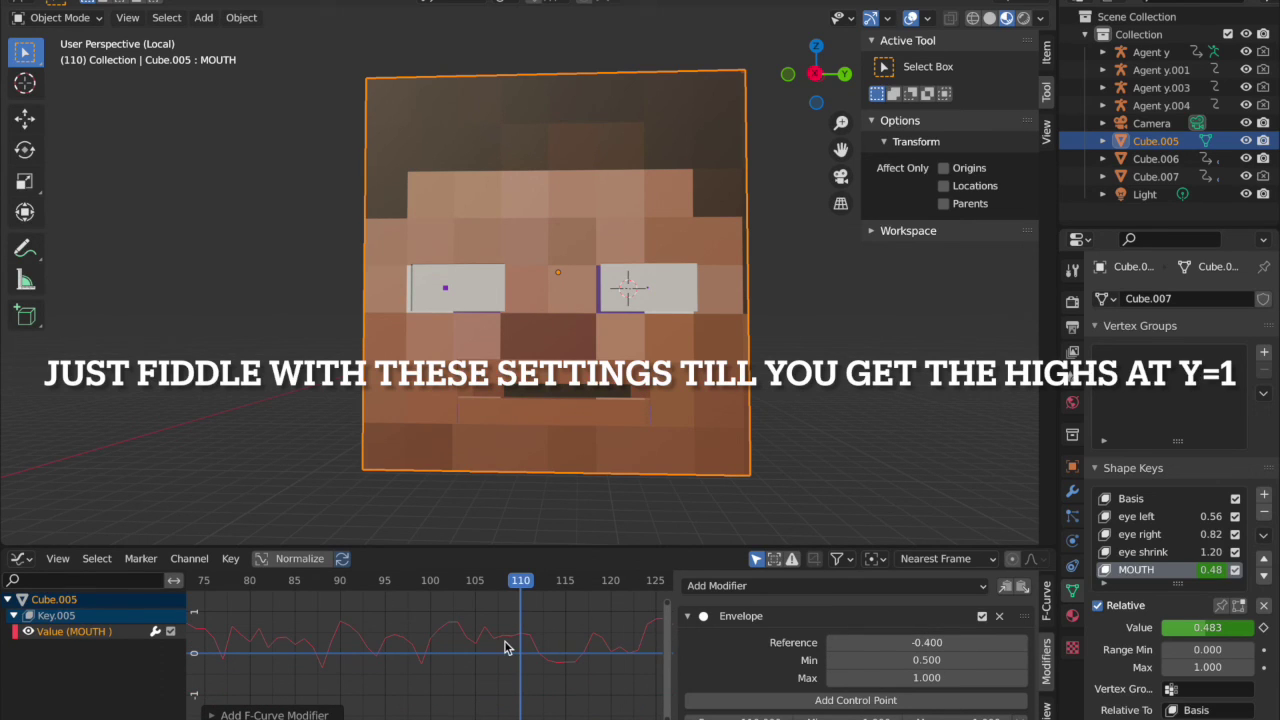
Step: Play the animation to examine the mouth movement driven by the Envelope-adjusted curve
{"action": "key", "text": "space"}
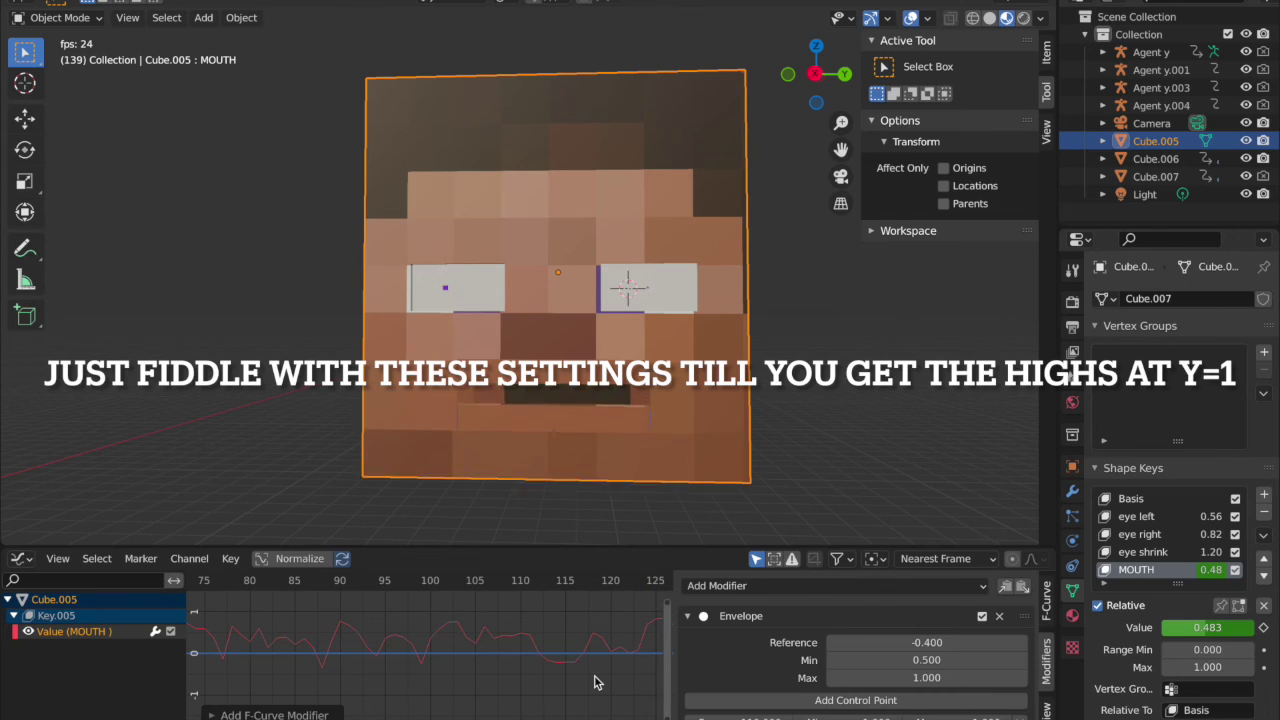
{"action": "scroll", "coordinate": [639, 447], "scroll_direction": "left", "scroll_amount": 5}
{"action": "scroll", "coordinate": [639, 447], "scroll_direction": "right", "scroll_amount": 7}
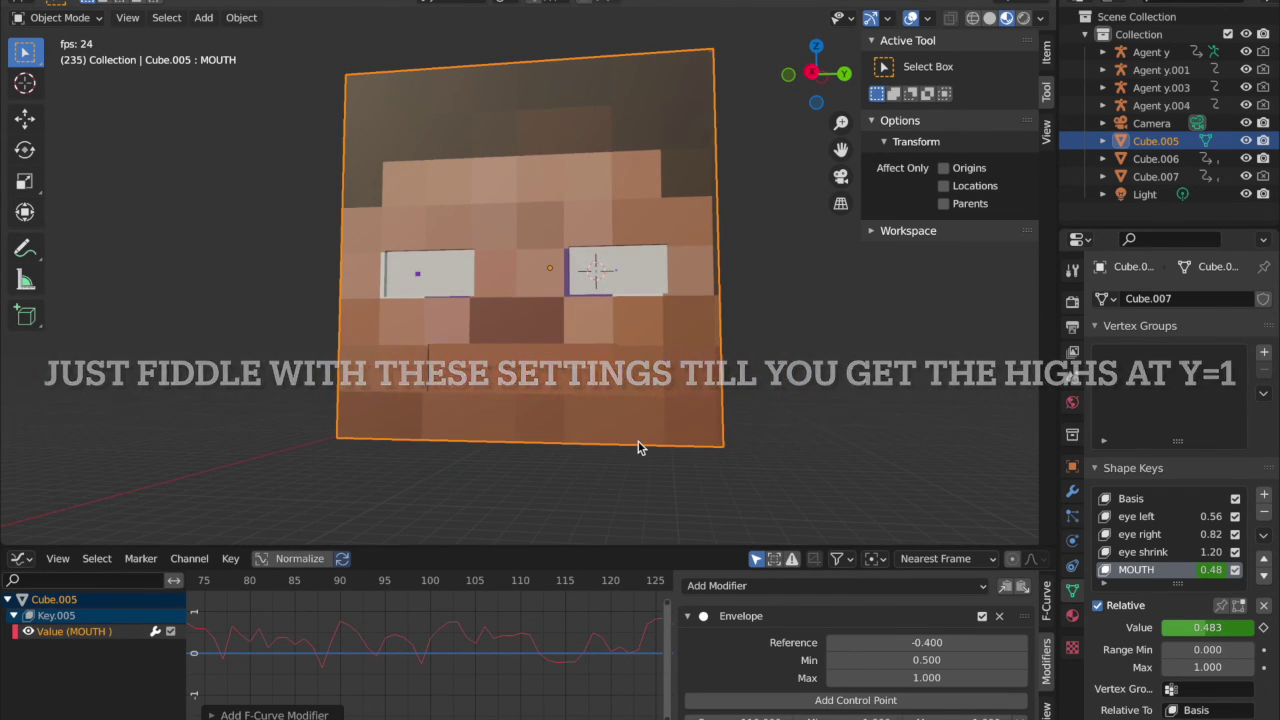